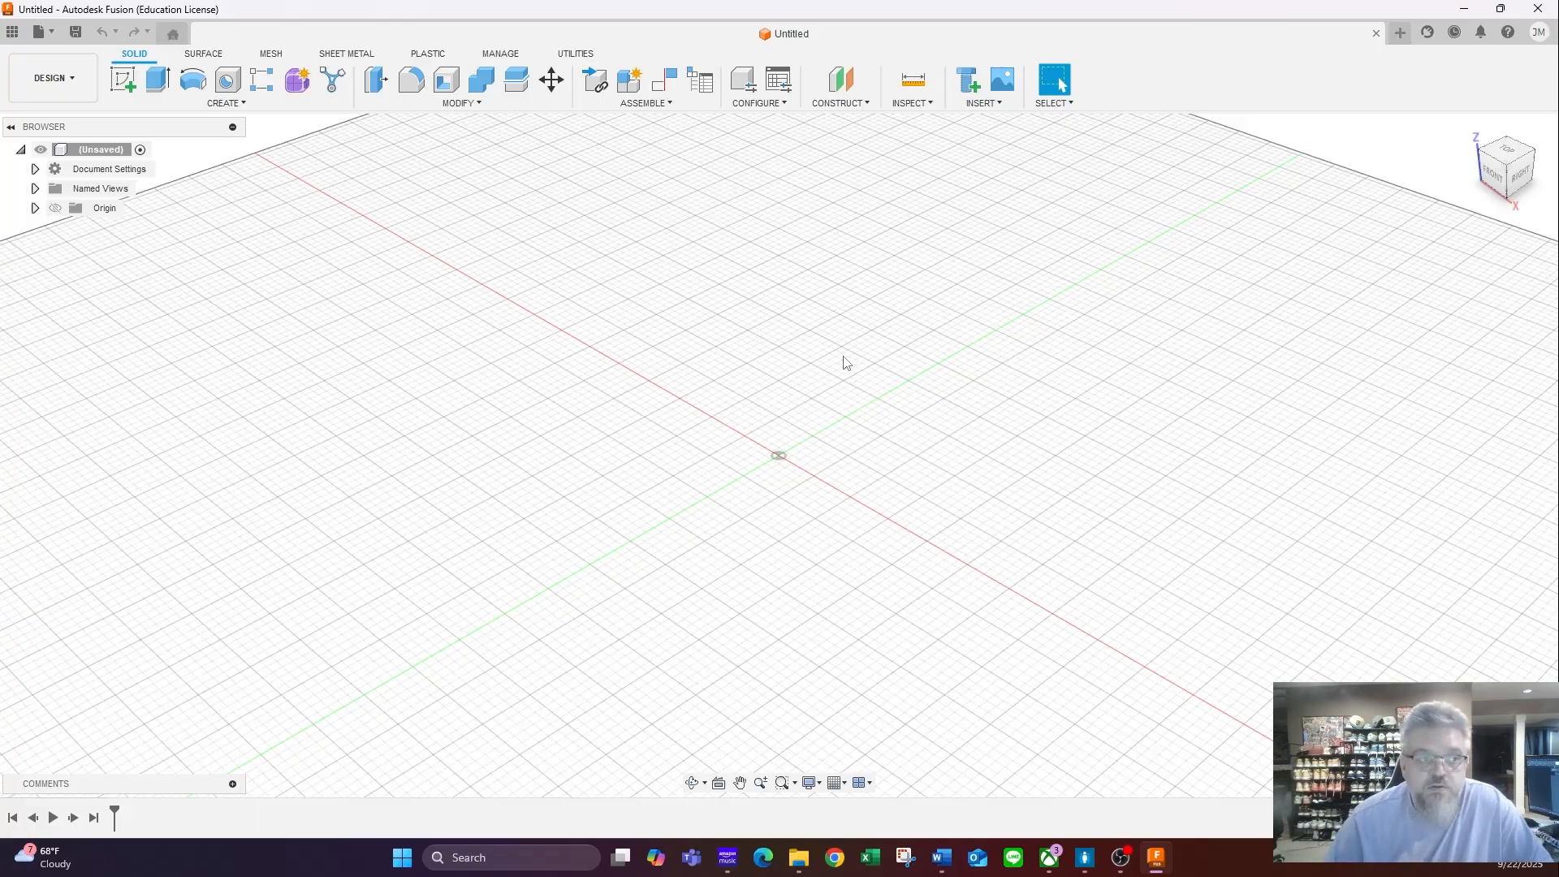
- Save the design as "Dark Green Puzzle Piece" in the Puzzle Cube Project folder of the Video Files project
left_click(76, 31)
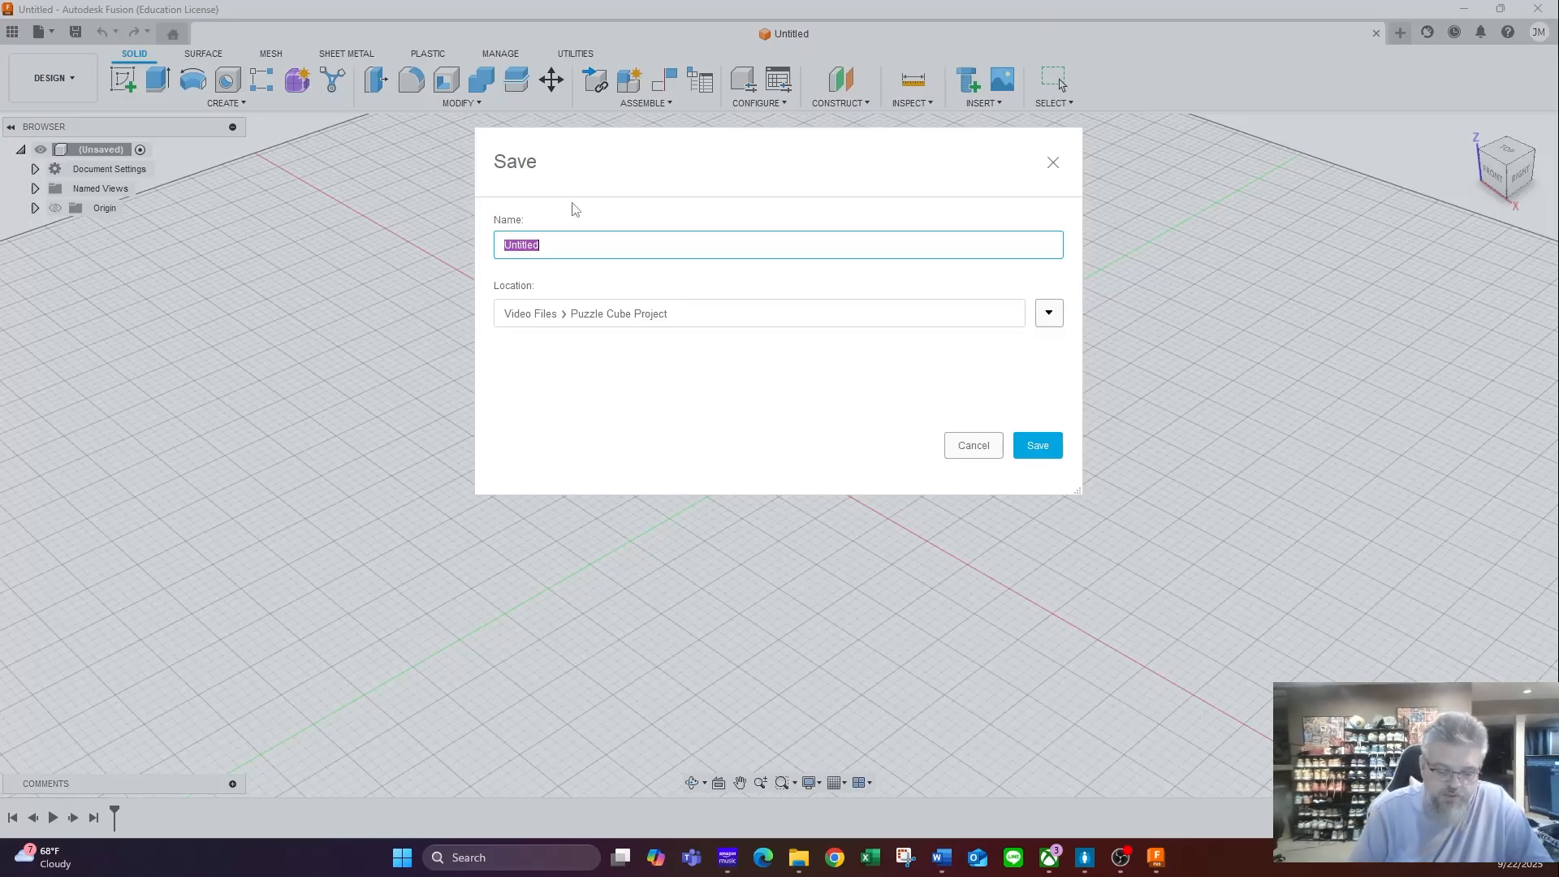
type("Dark Green")
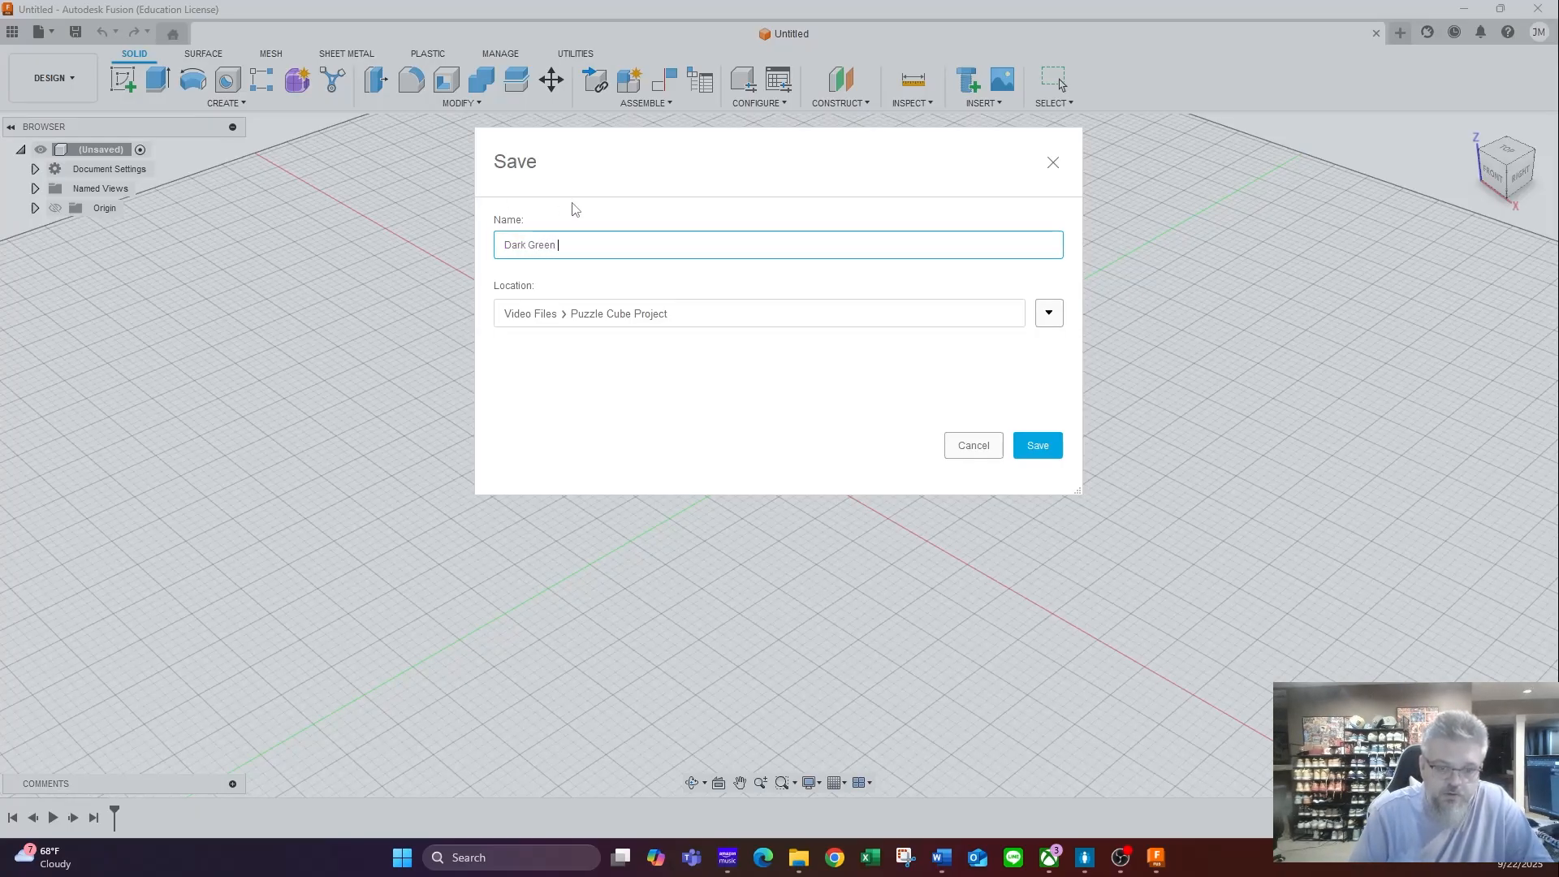
type(" Puzzle Piece")
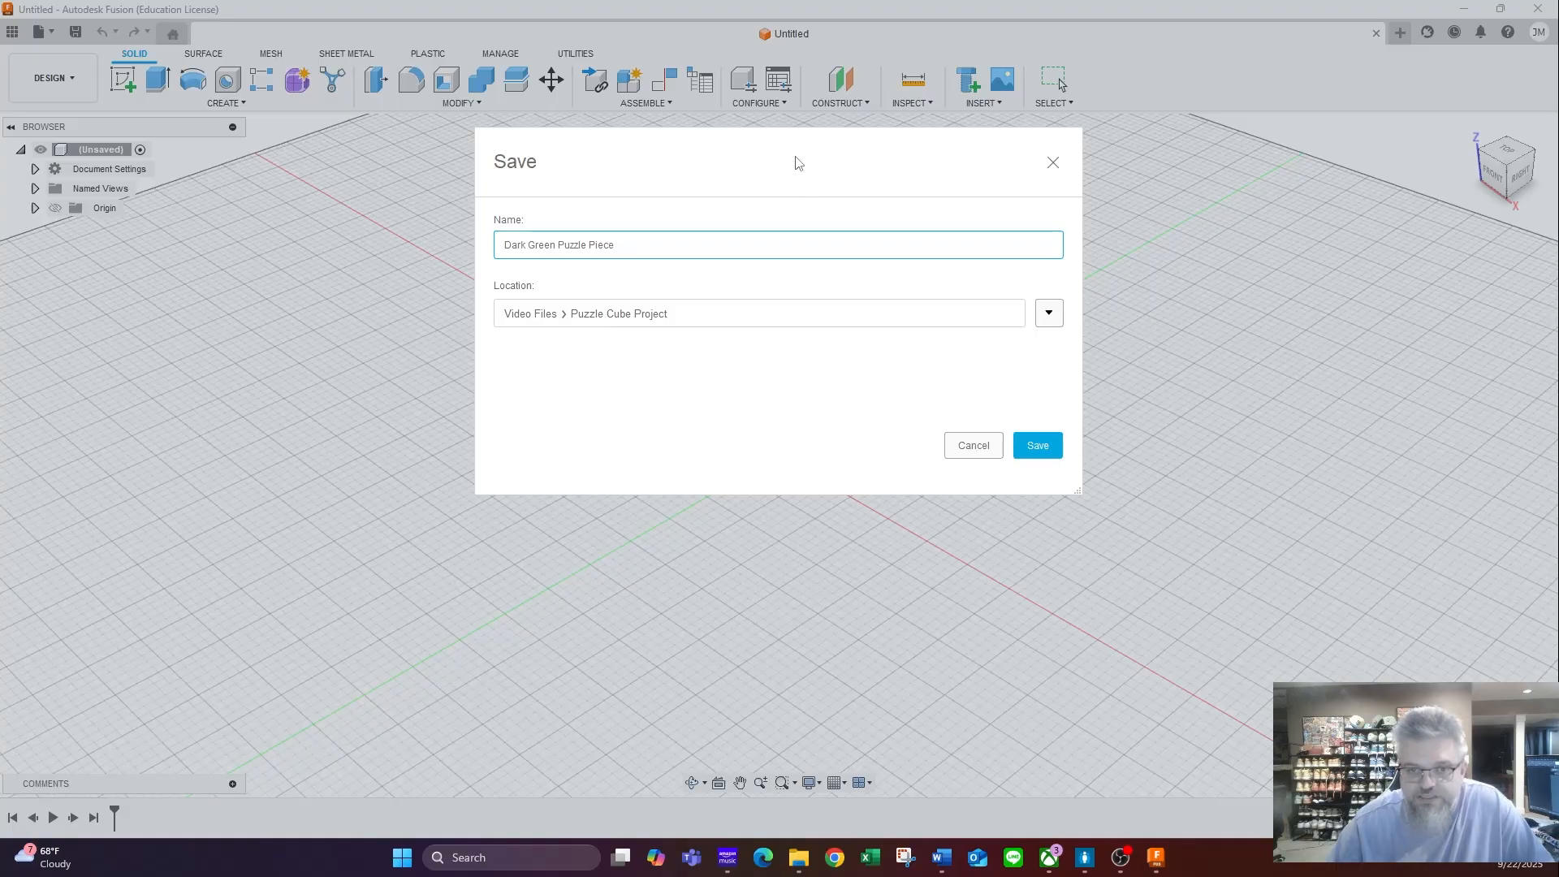
left_click_drag(798, 162, 801, 62)
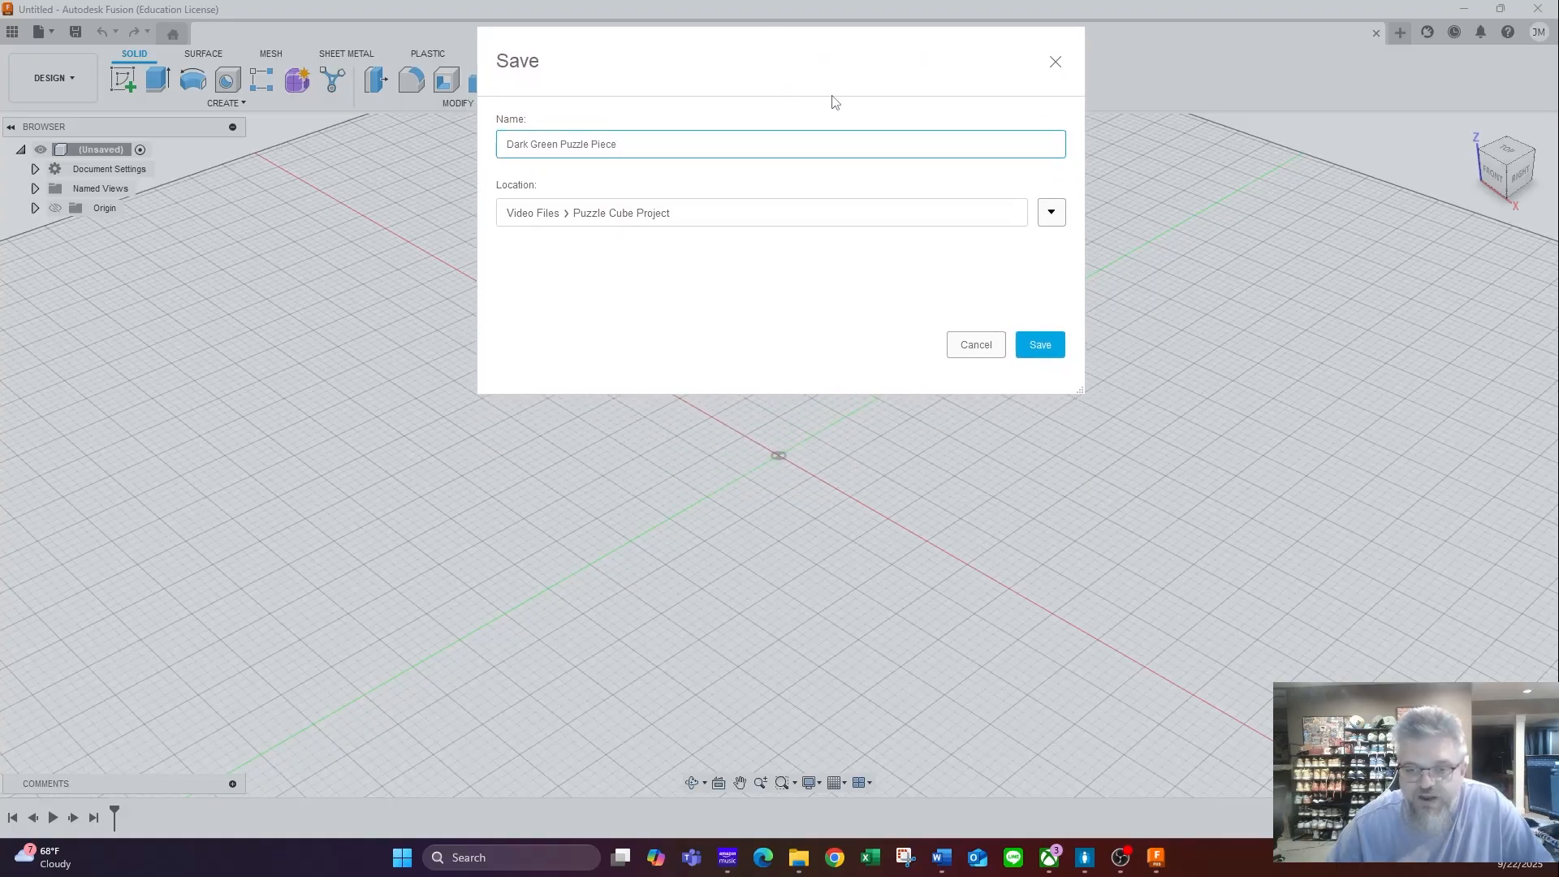
left_click(1051, 213)
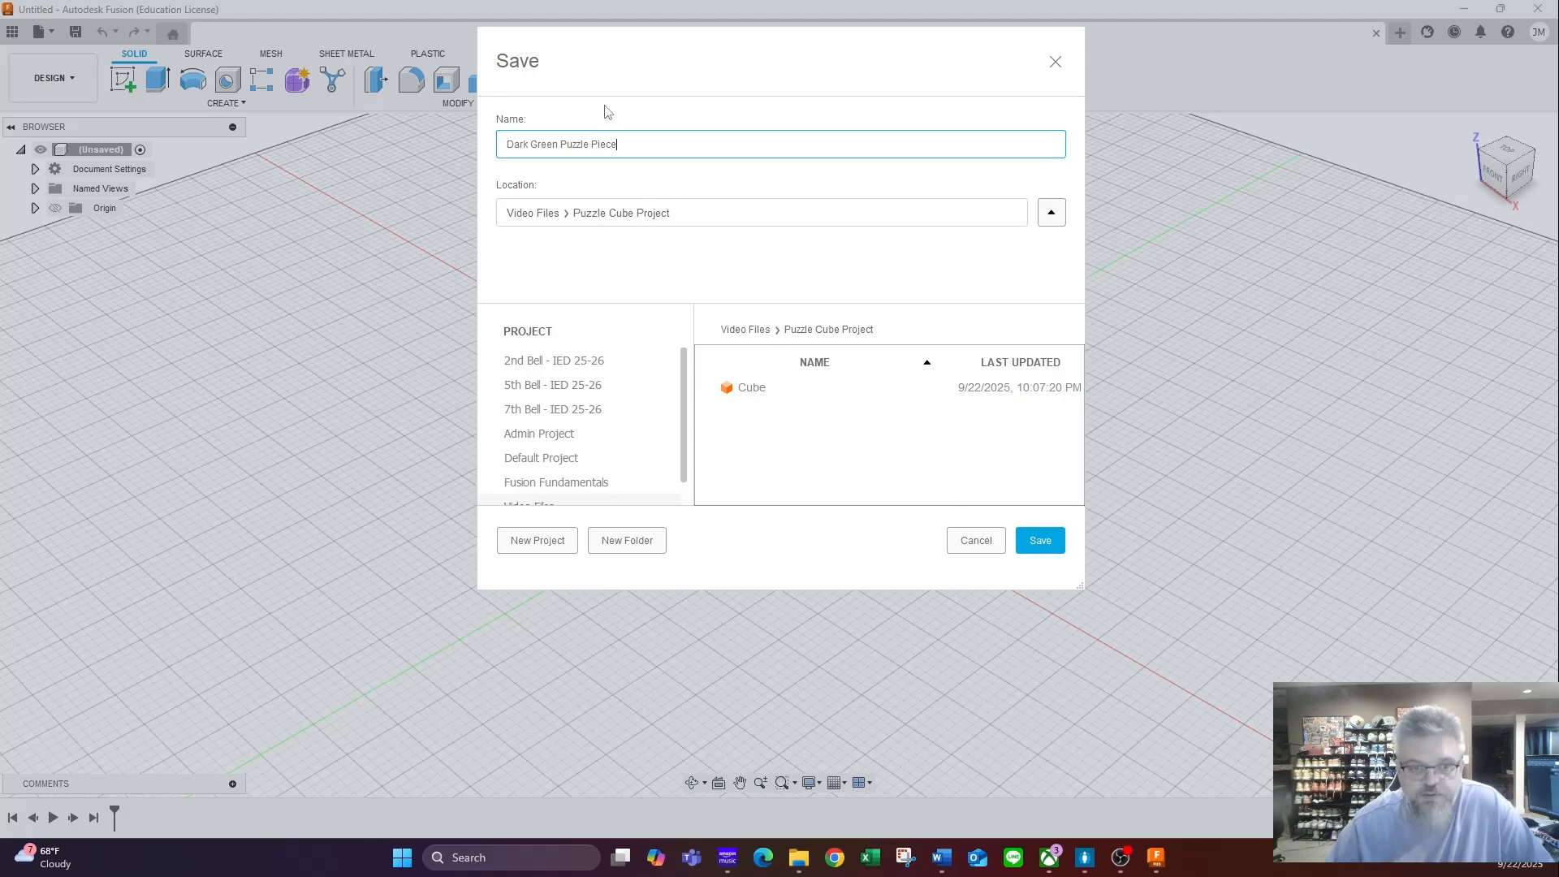
left_click(1047, 540)
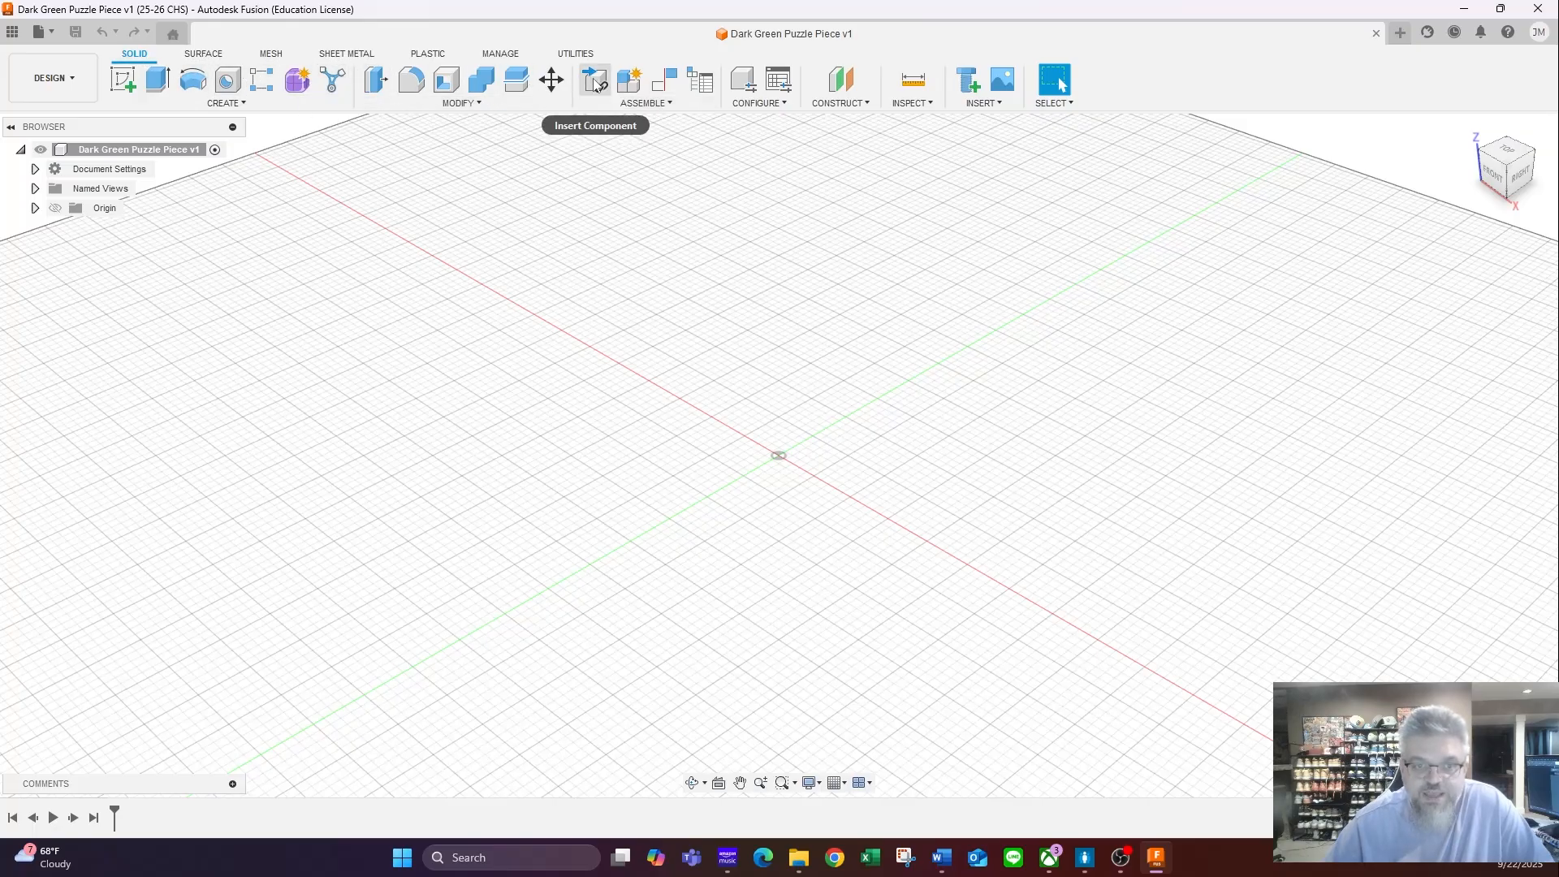
- Insert the Cube design from the Puzzle Cube Project folder as a component at the origin, without any offset or rotation
left_click(679, 104)
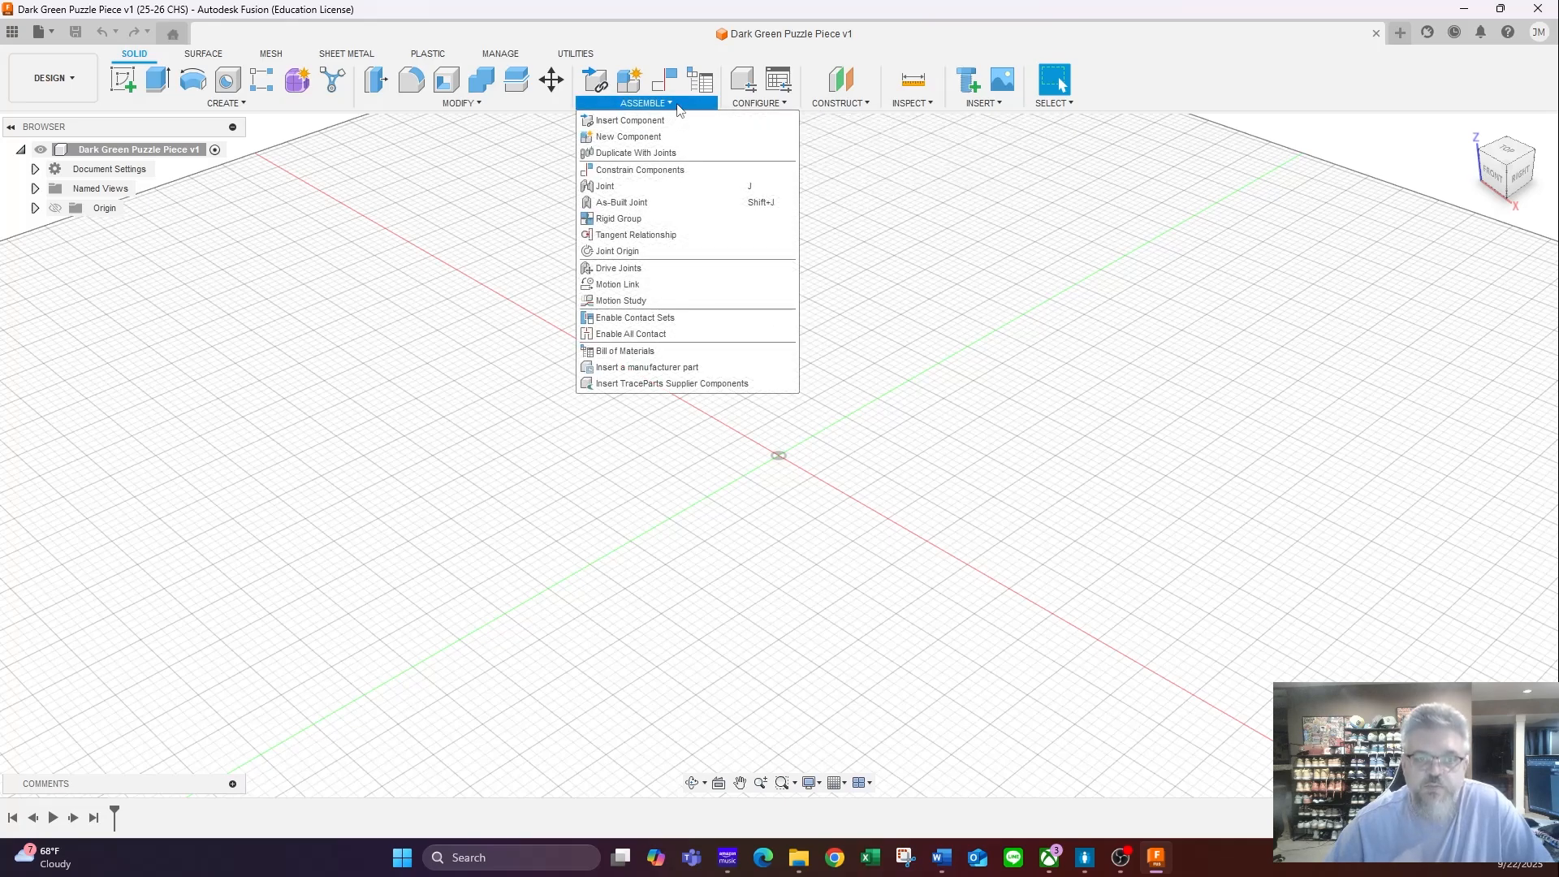
left_click(676, 104)
left_click(596, 85)
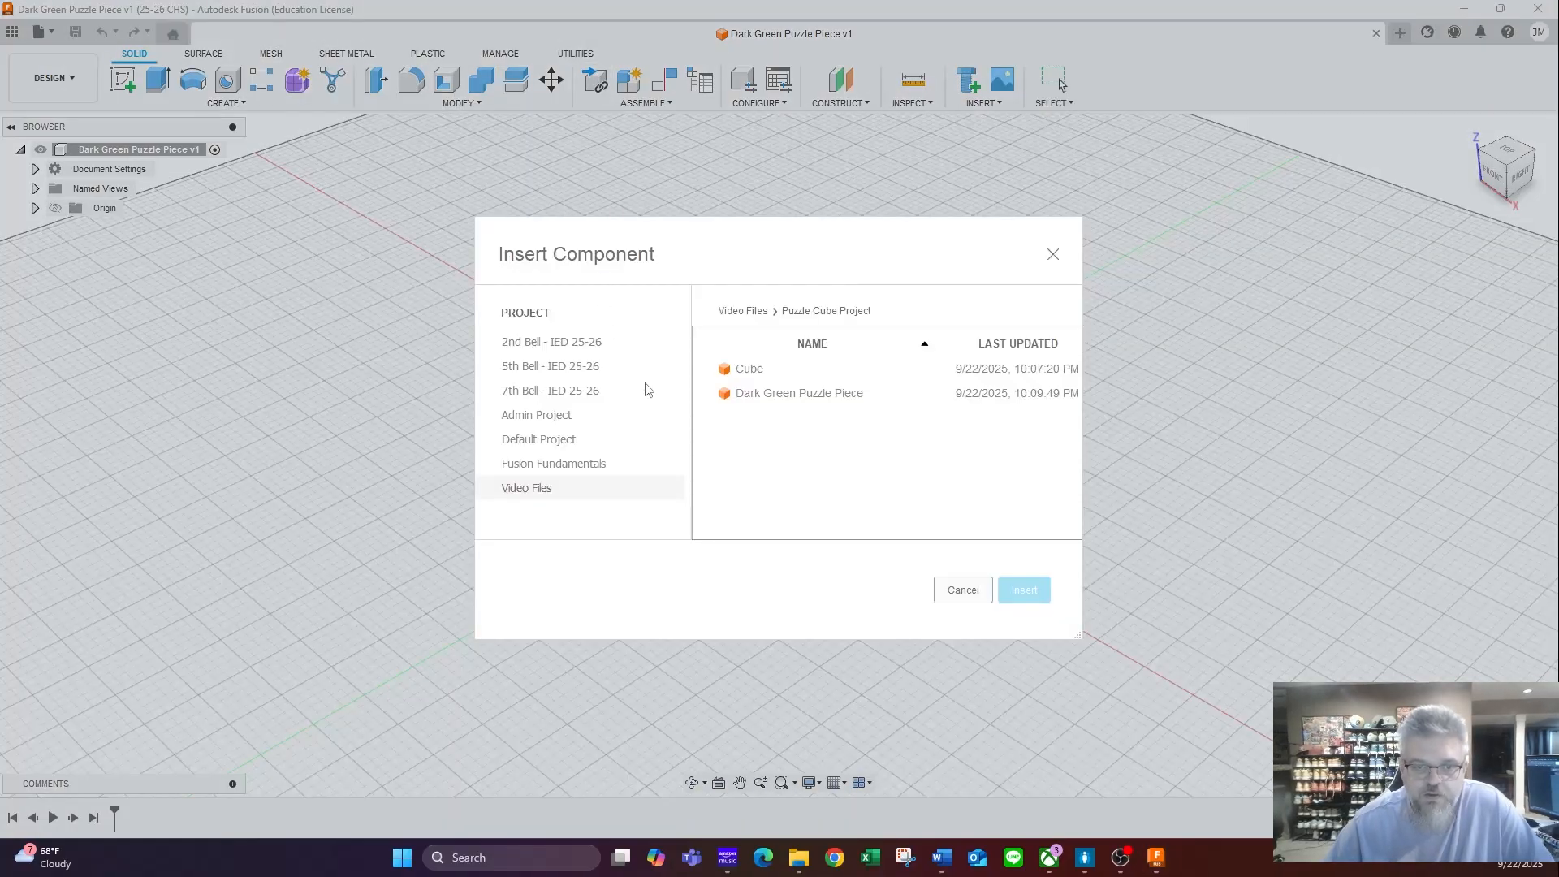
left_click(747, 371)
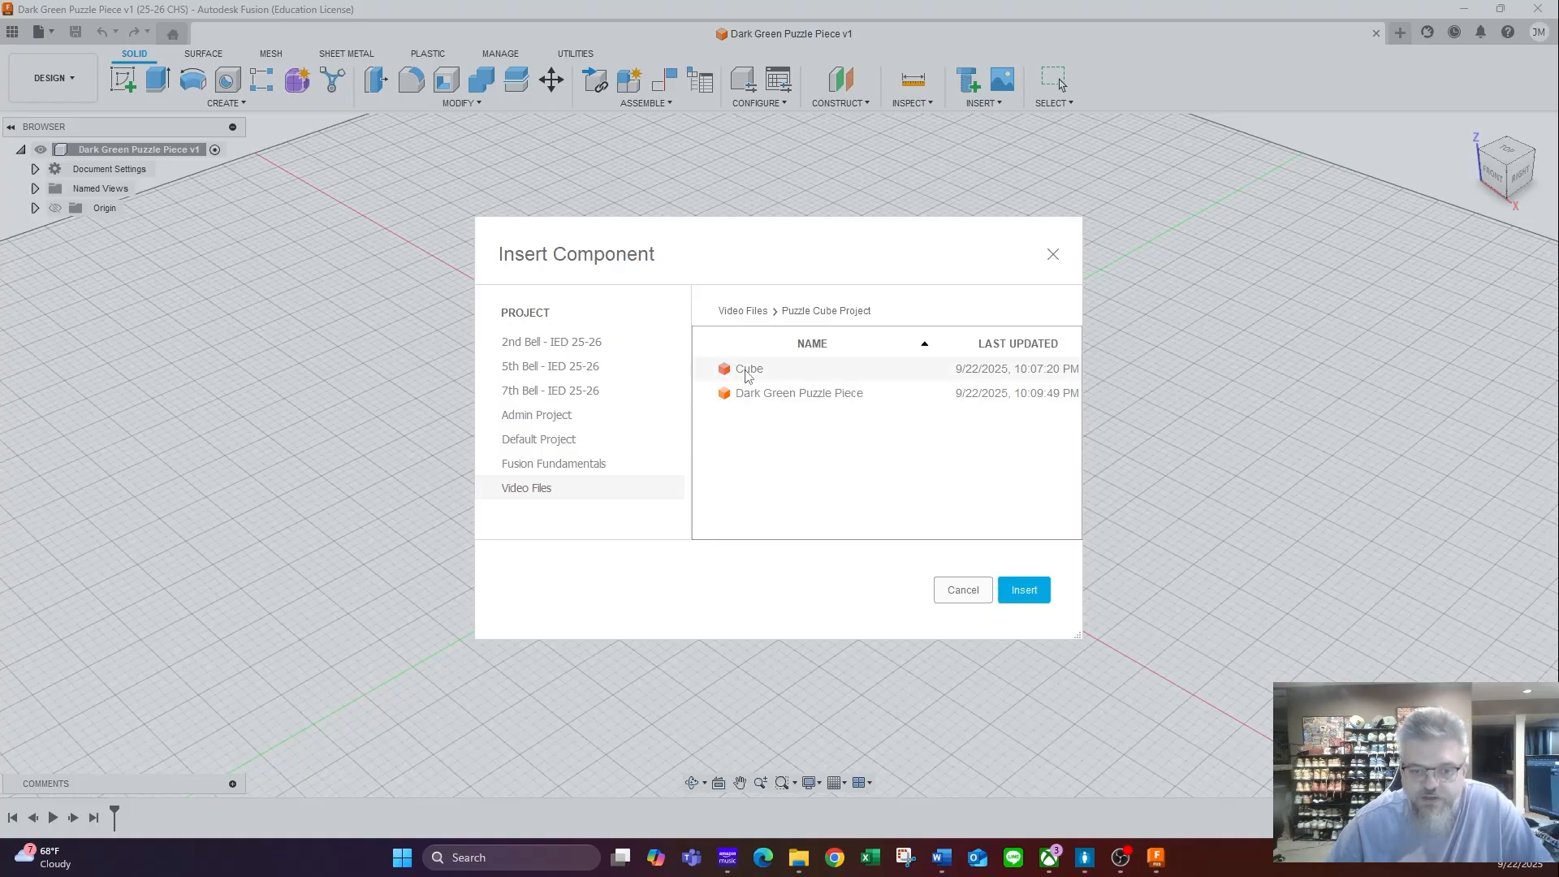
left_click(1025, 592)
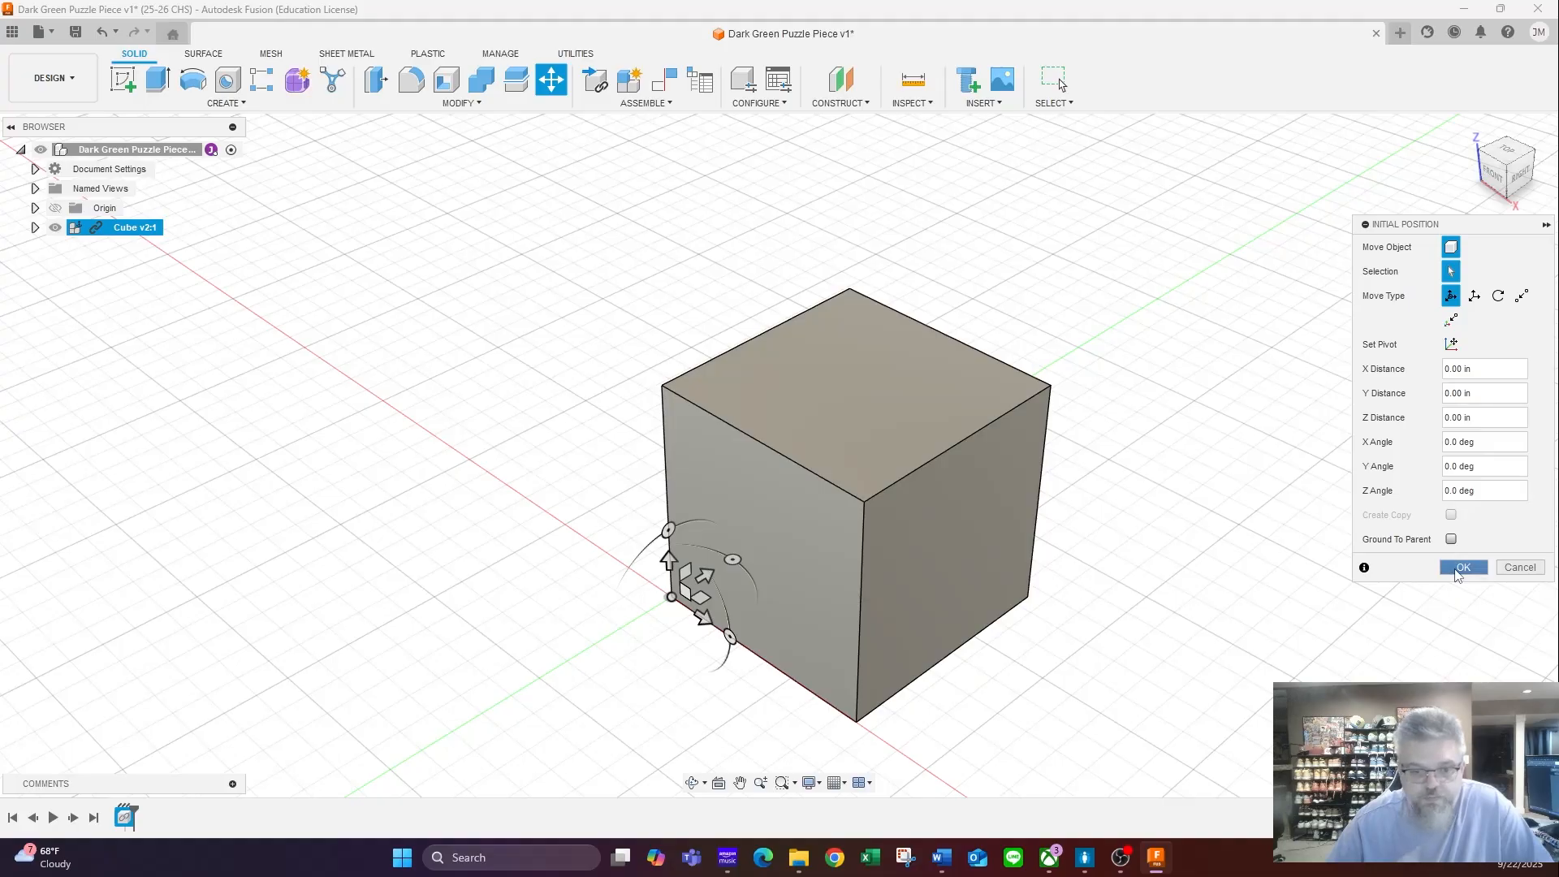
left_click(1462, 567)
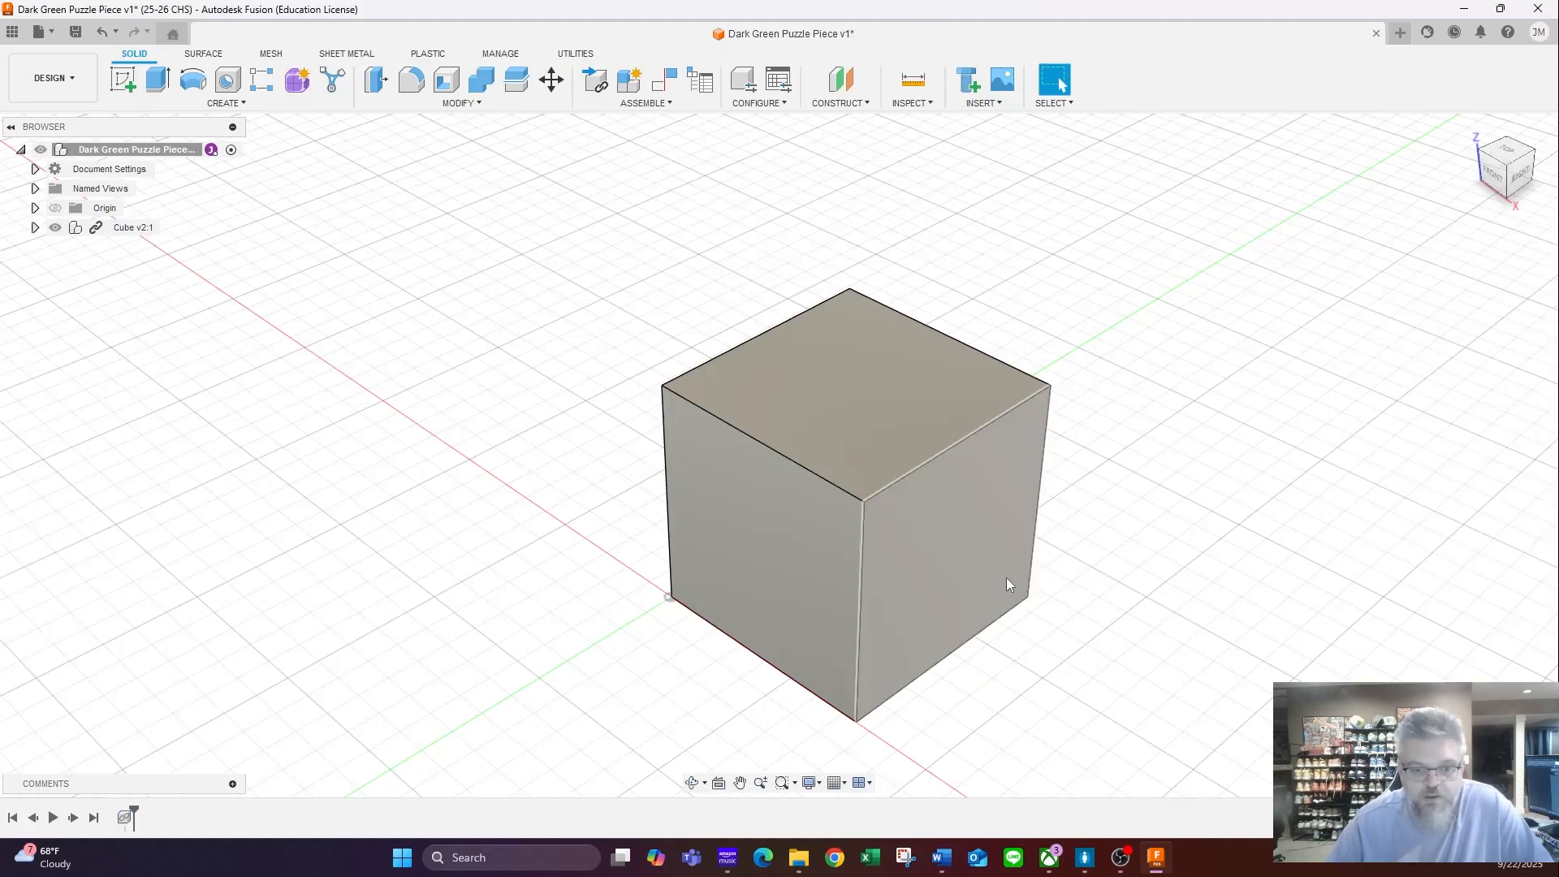
- Unground the inserted cube component from its parent
right_click(133, 229)
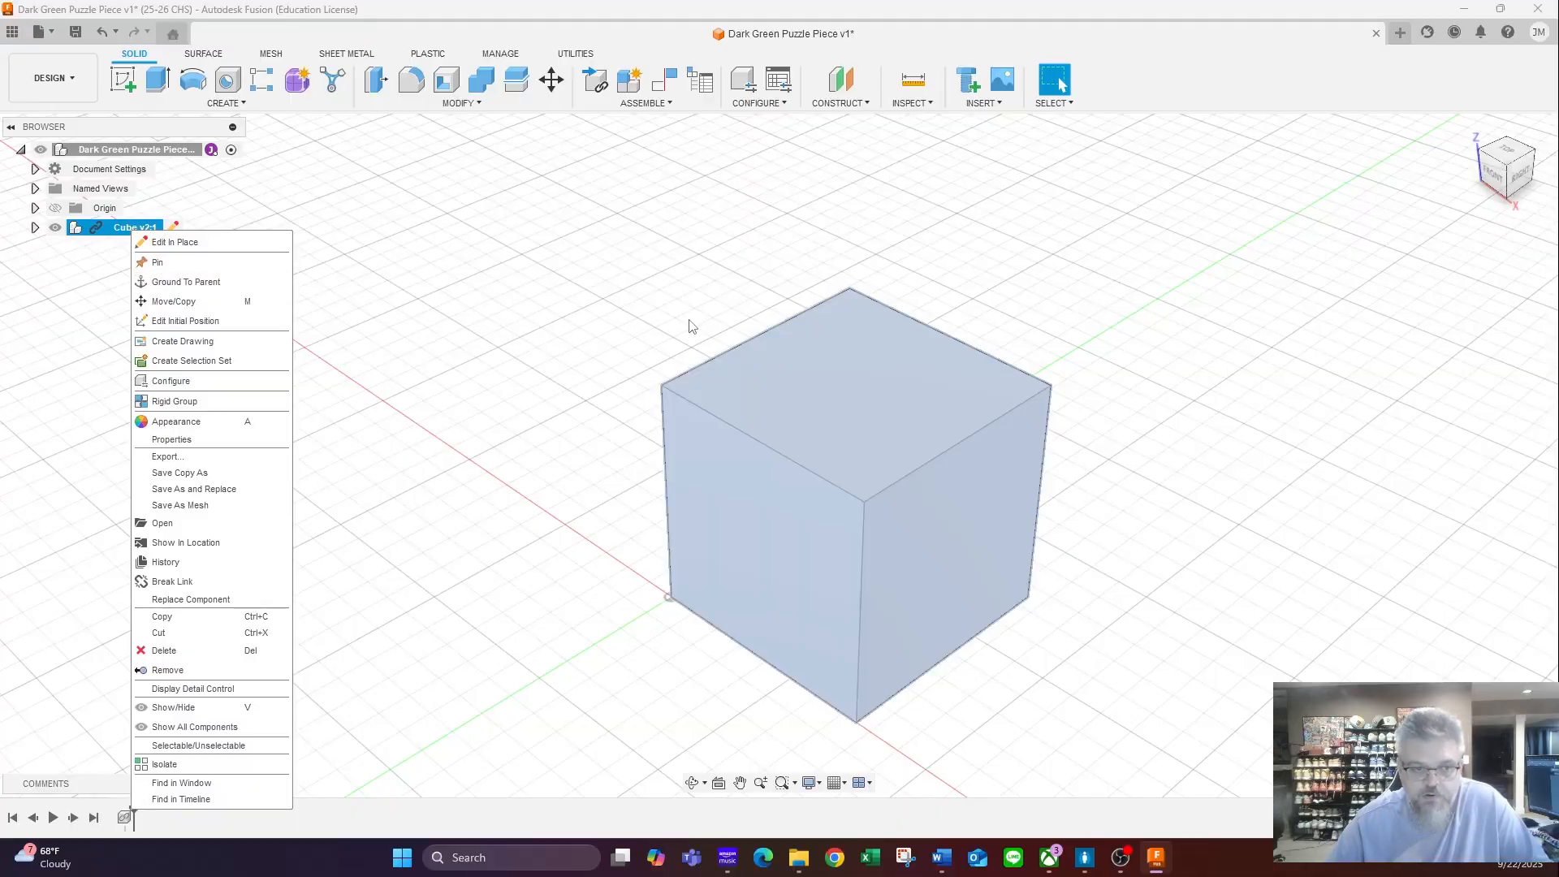
left_click(587, 308)
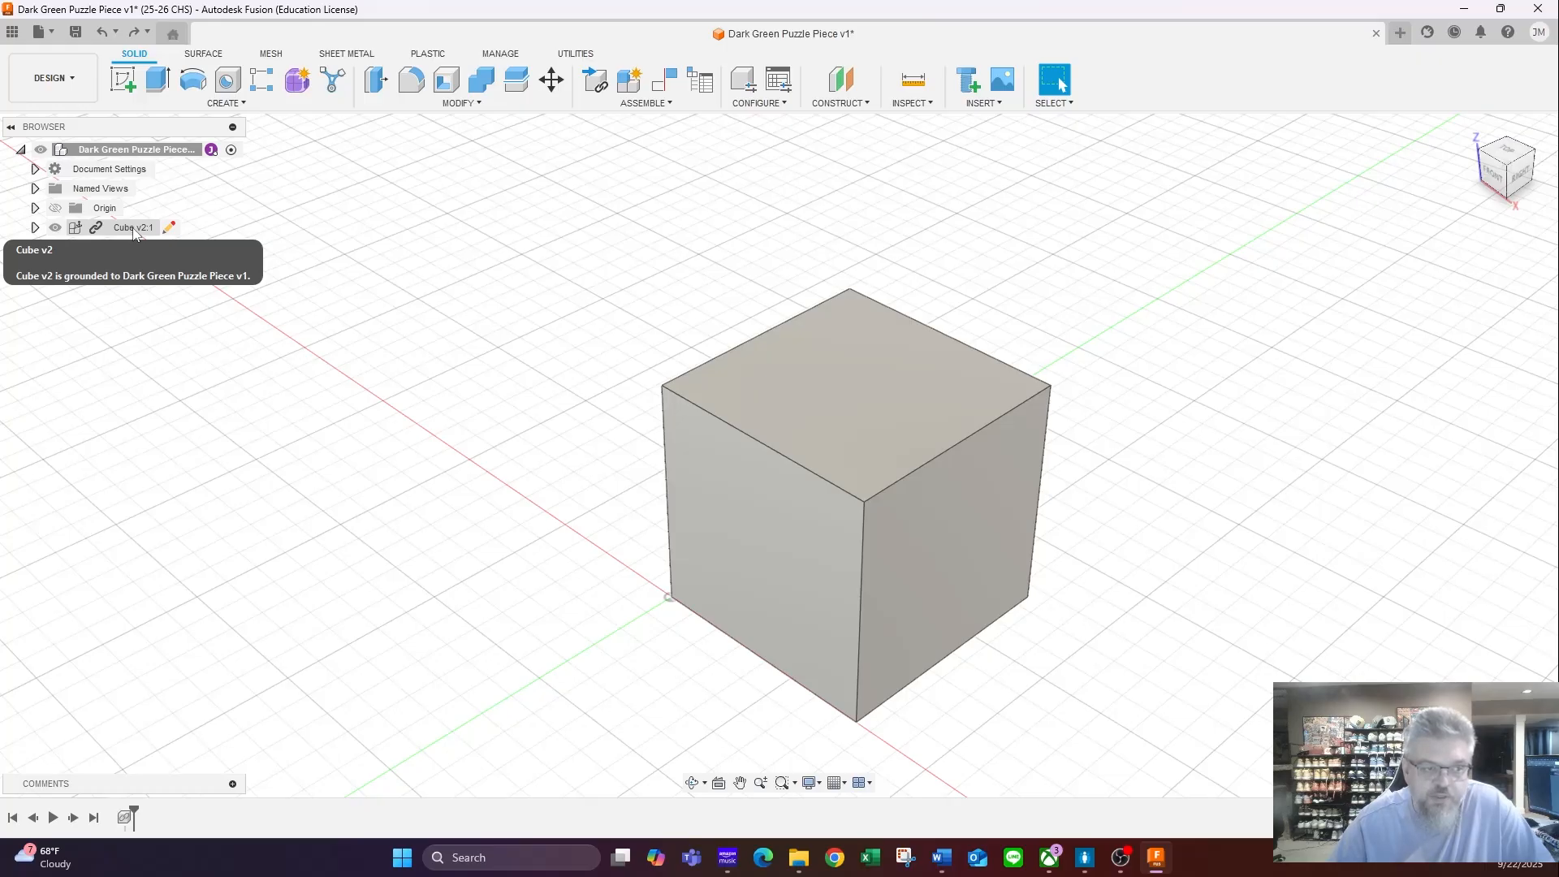
right_click(134, 230)
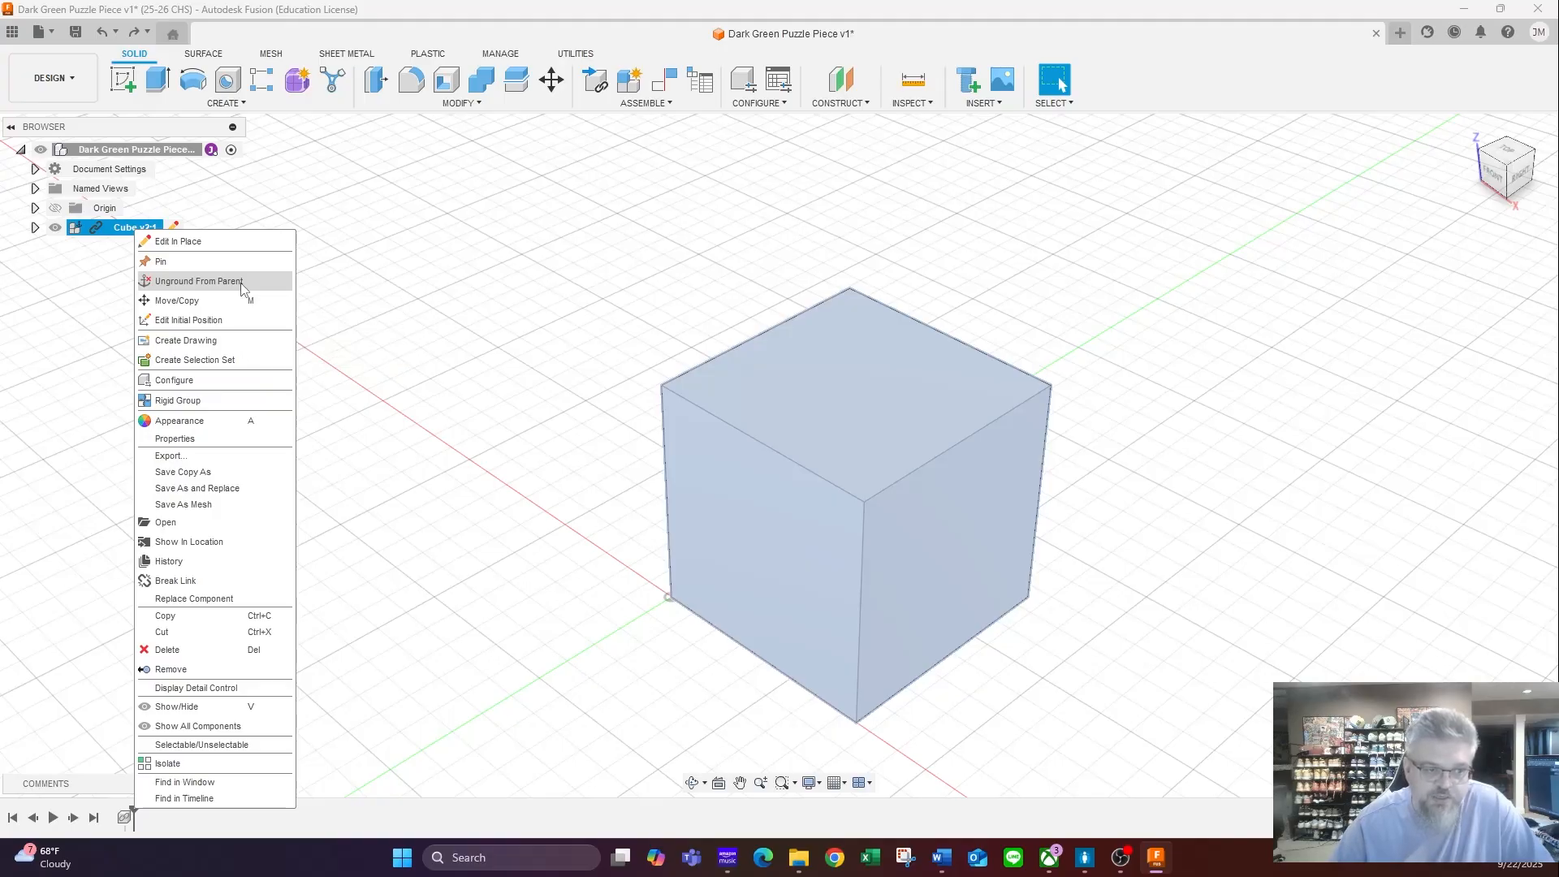
left_click(199, 281)
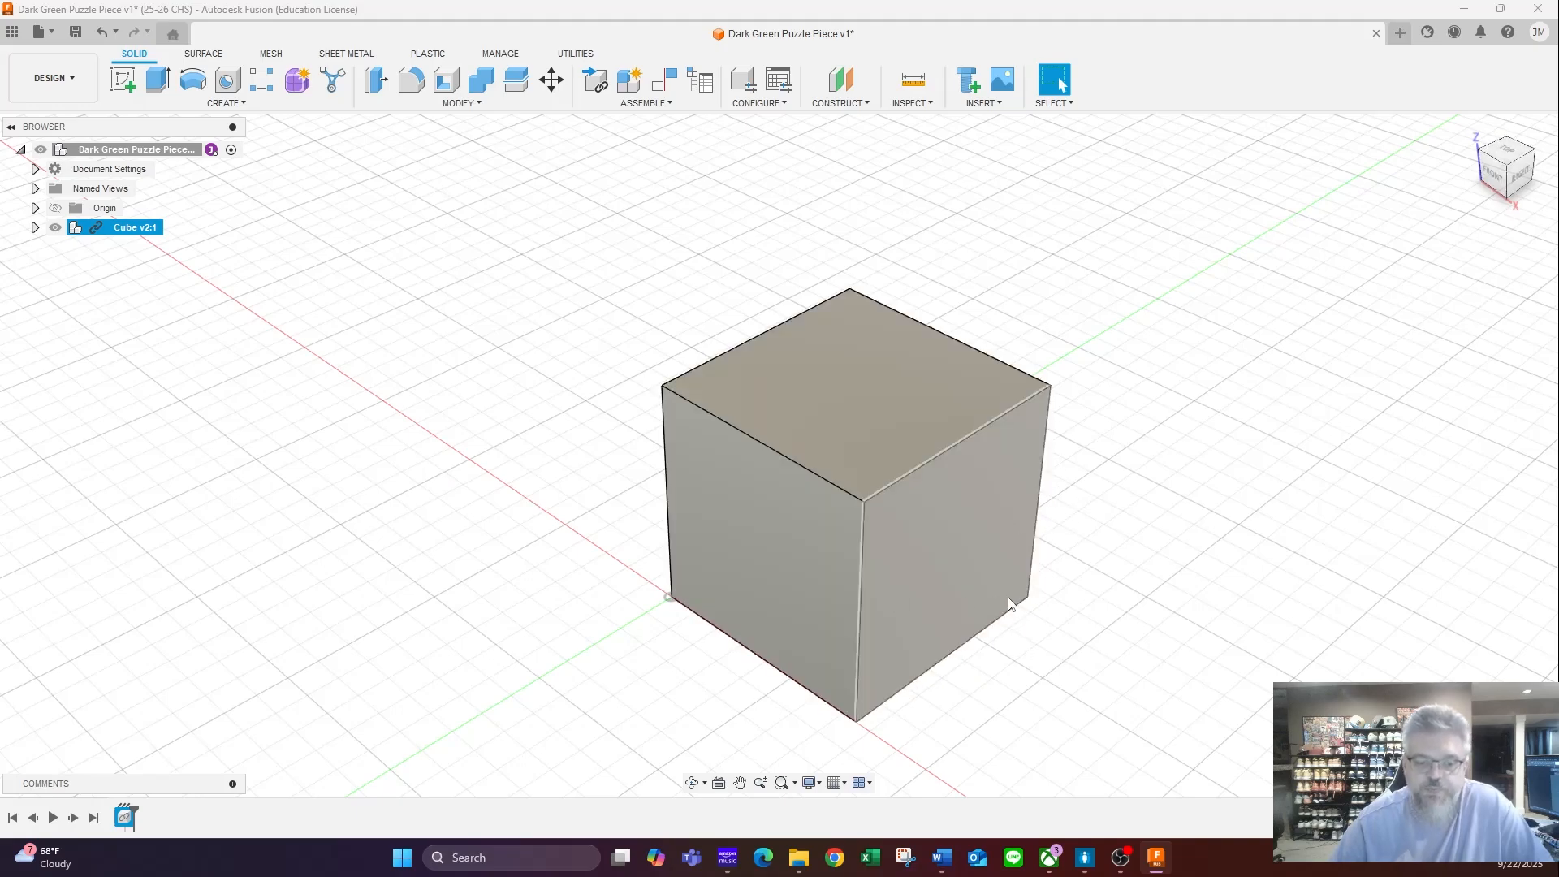
- Copy the cube component and paste a second instance, offset -1.50 in along the X axis
scroll(1057, 534, "down", 1)
scroll(1058, 535, "down", 2)
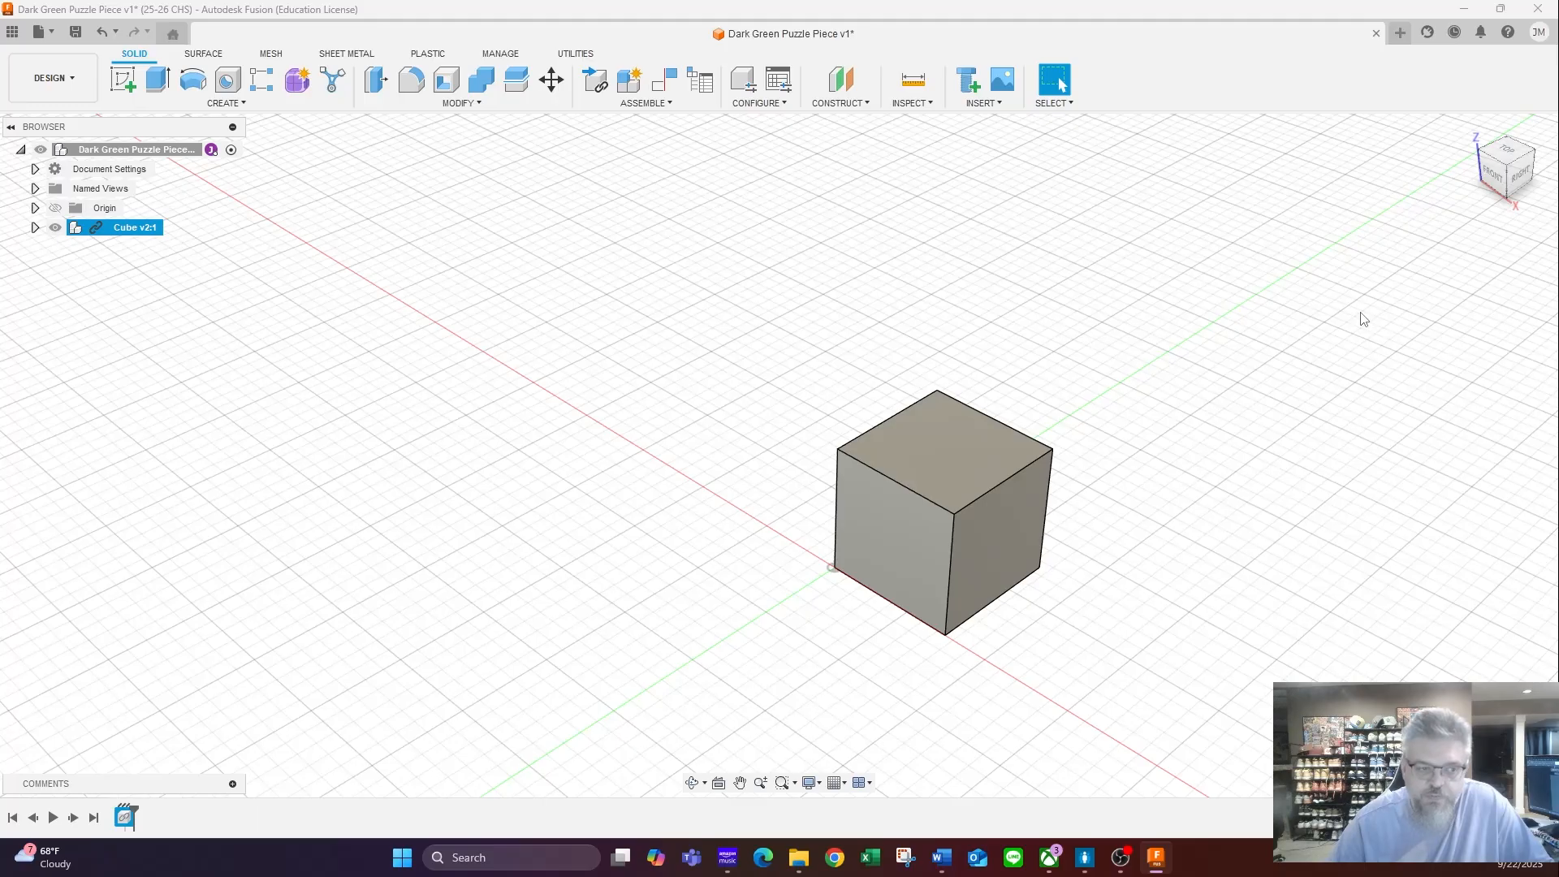
scroll(1363, 319, "down", 1)
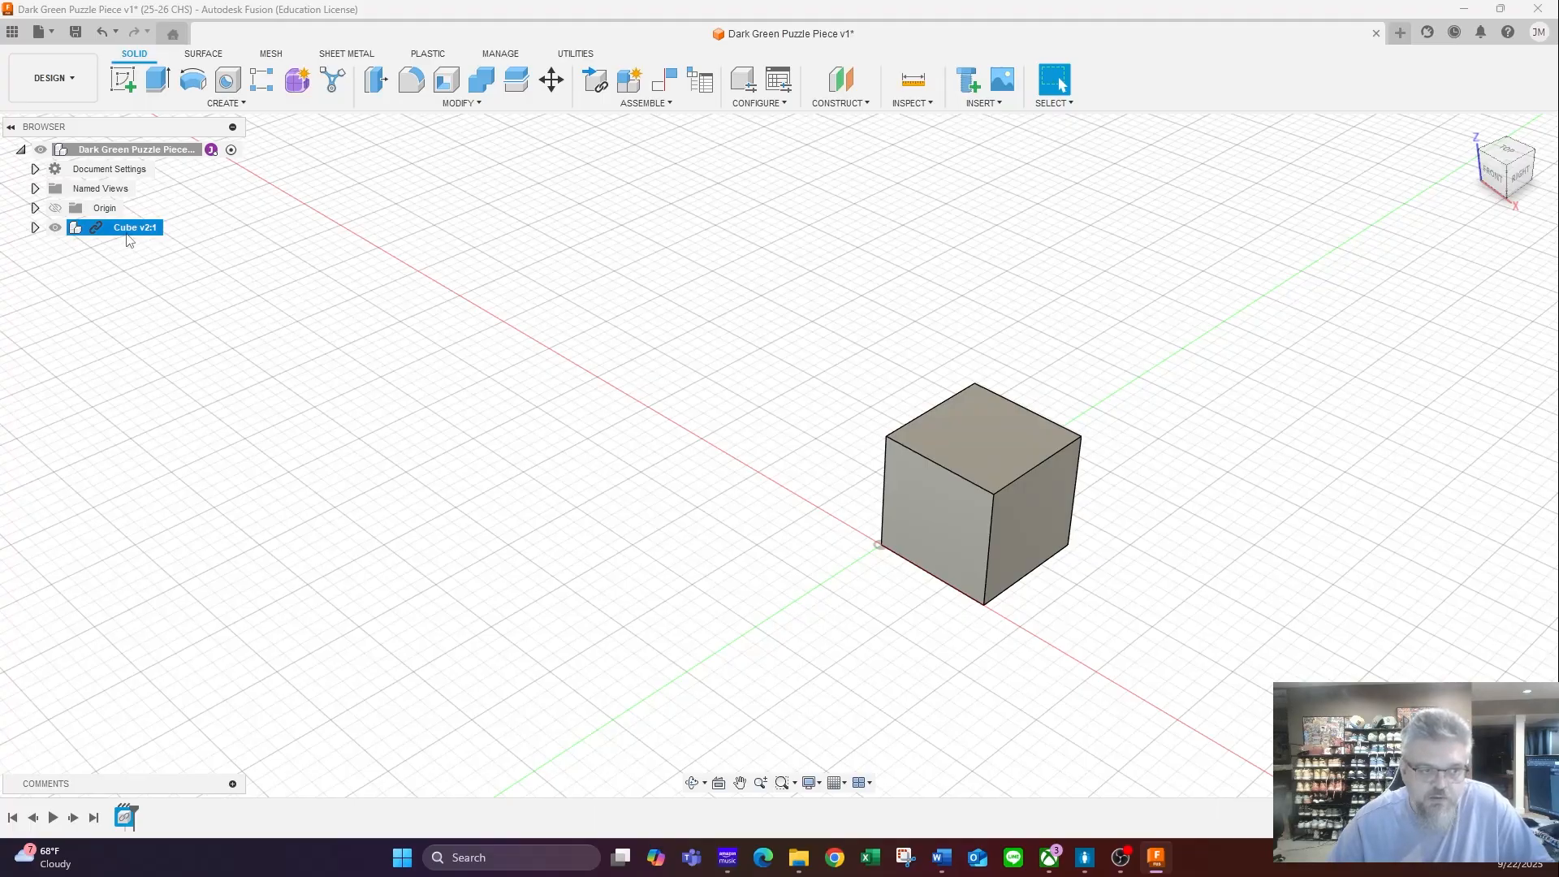
mouse_move(129, 232)
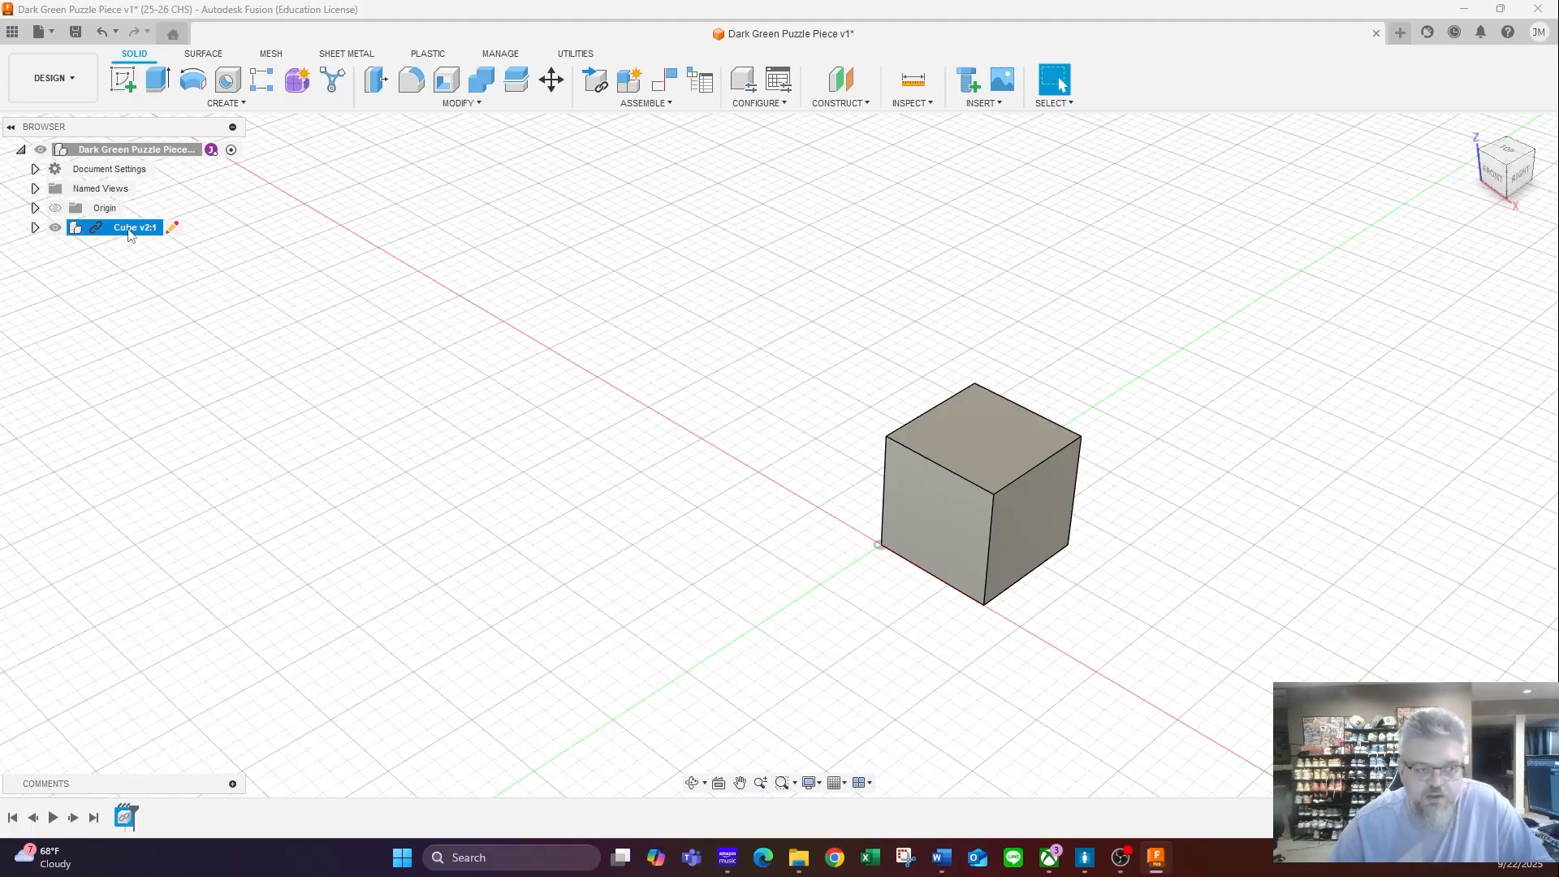
right_click(129, 233)
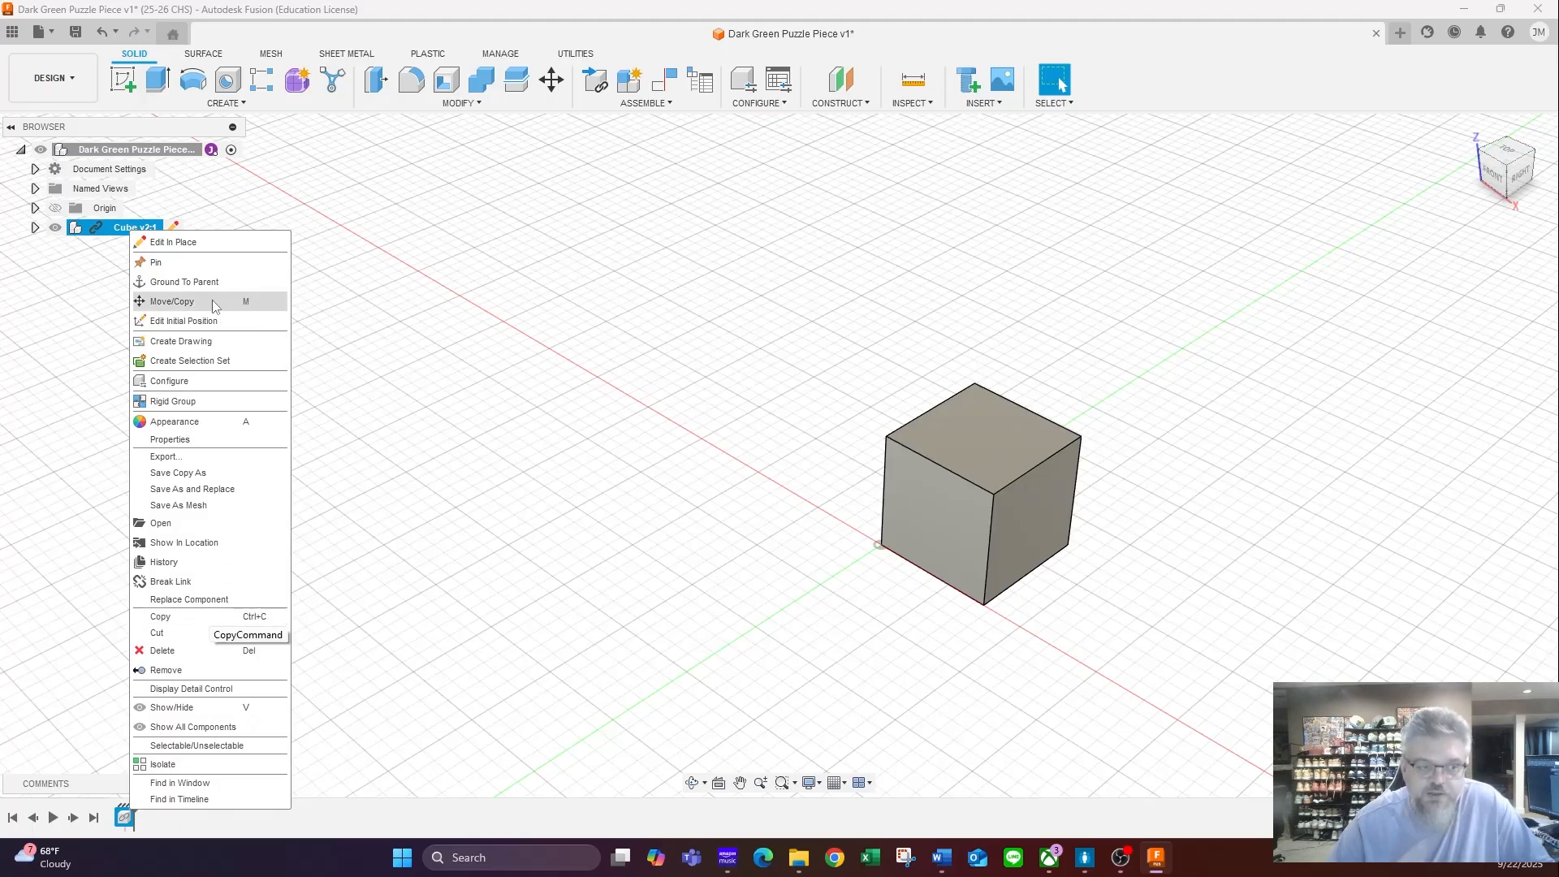
left_click(190, 623)
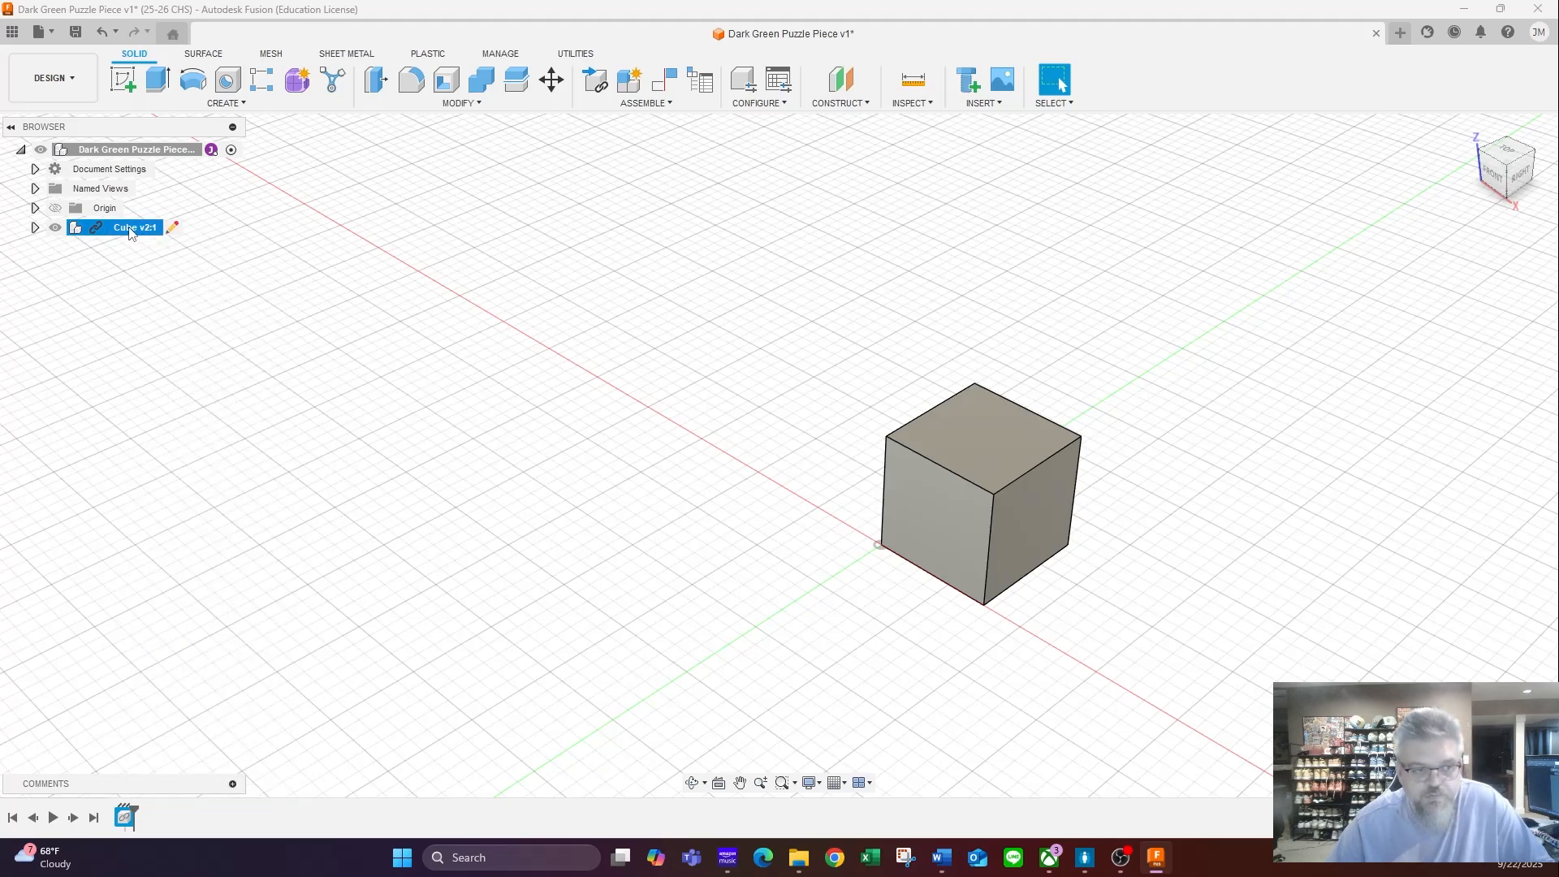
left_click(351, 358)
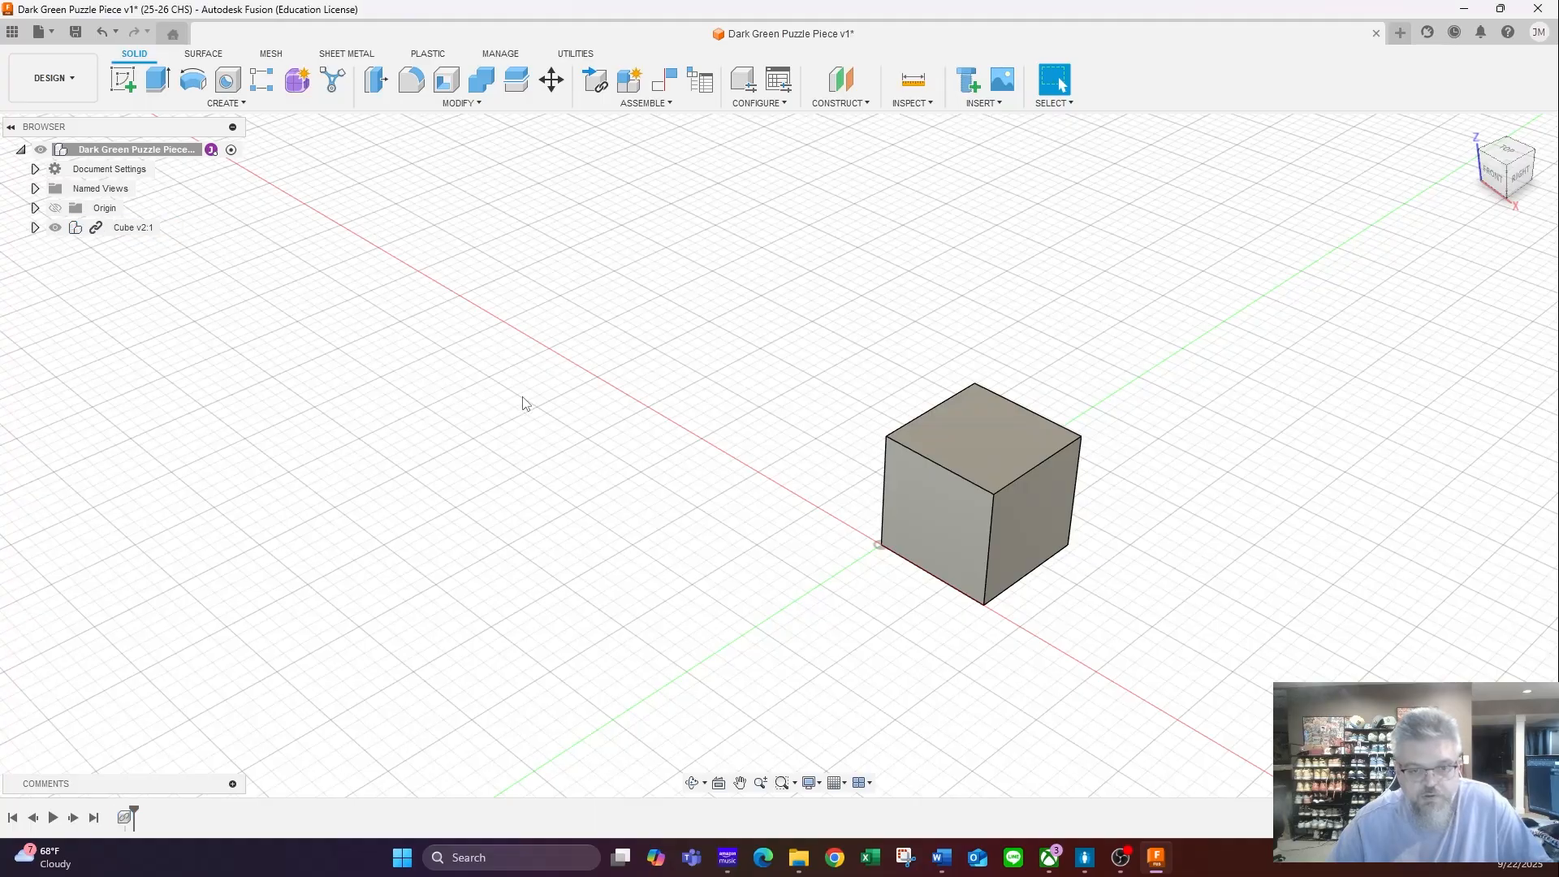
key("ctrl+v")
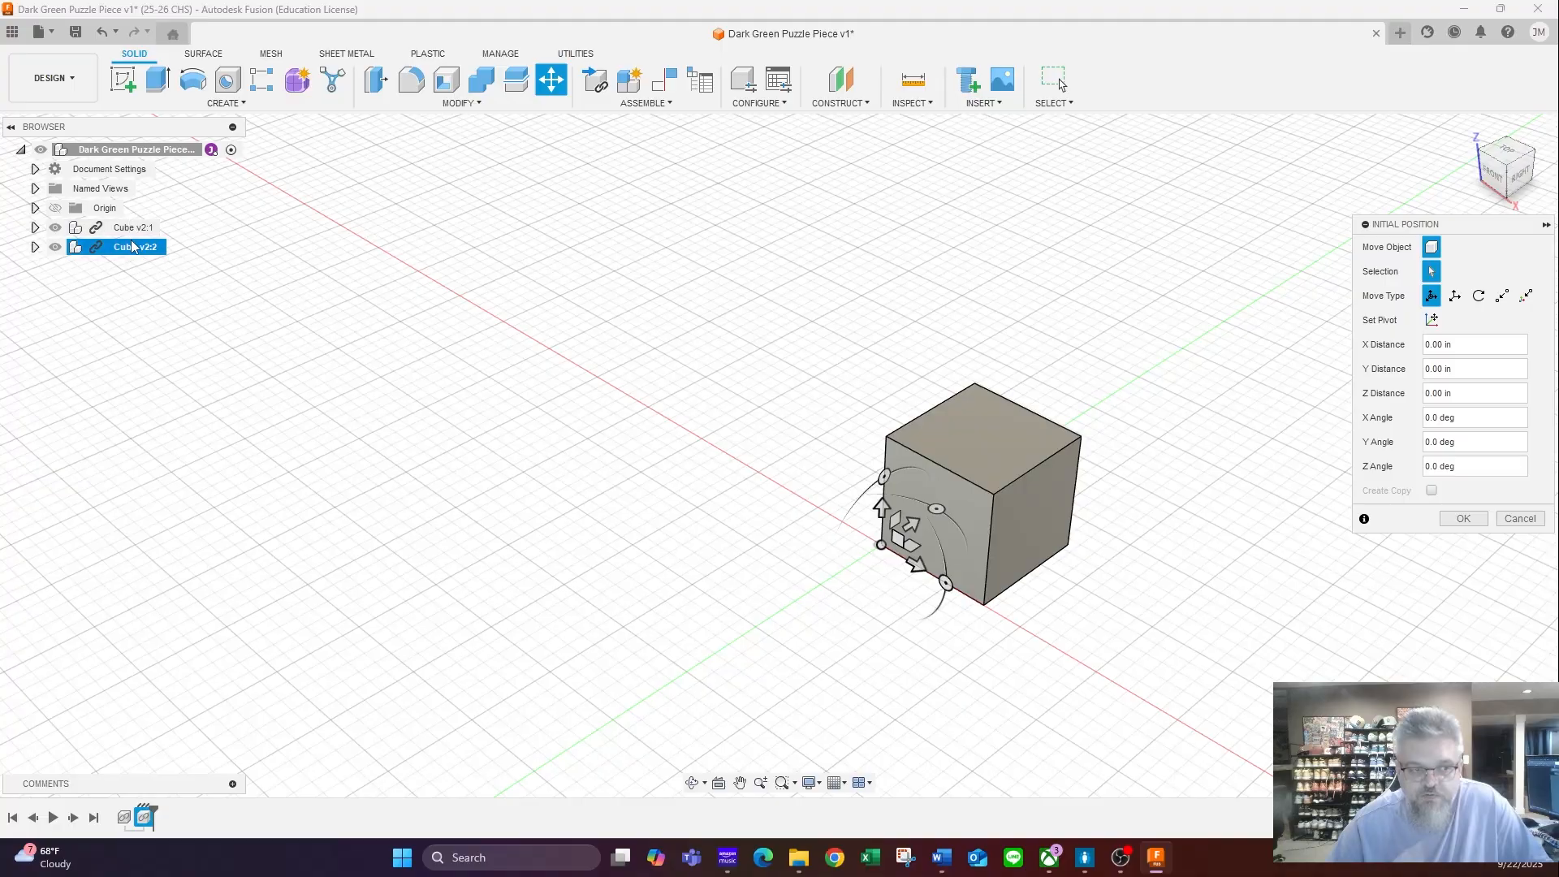
left_click(918, 565)
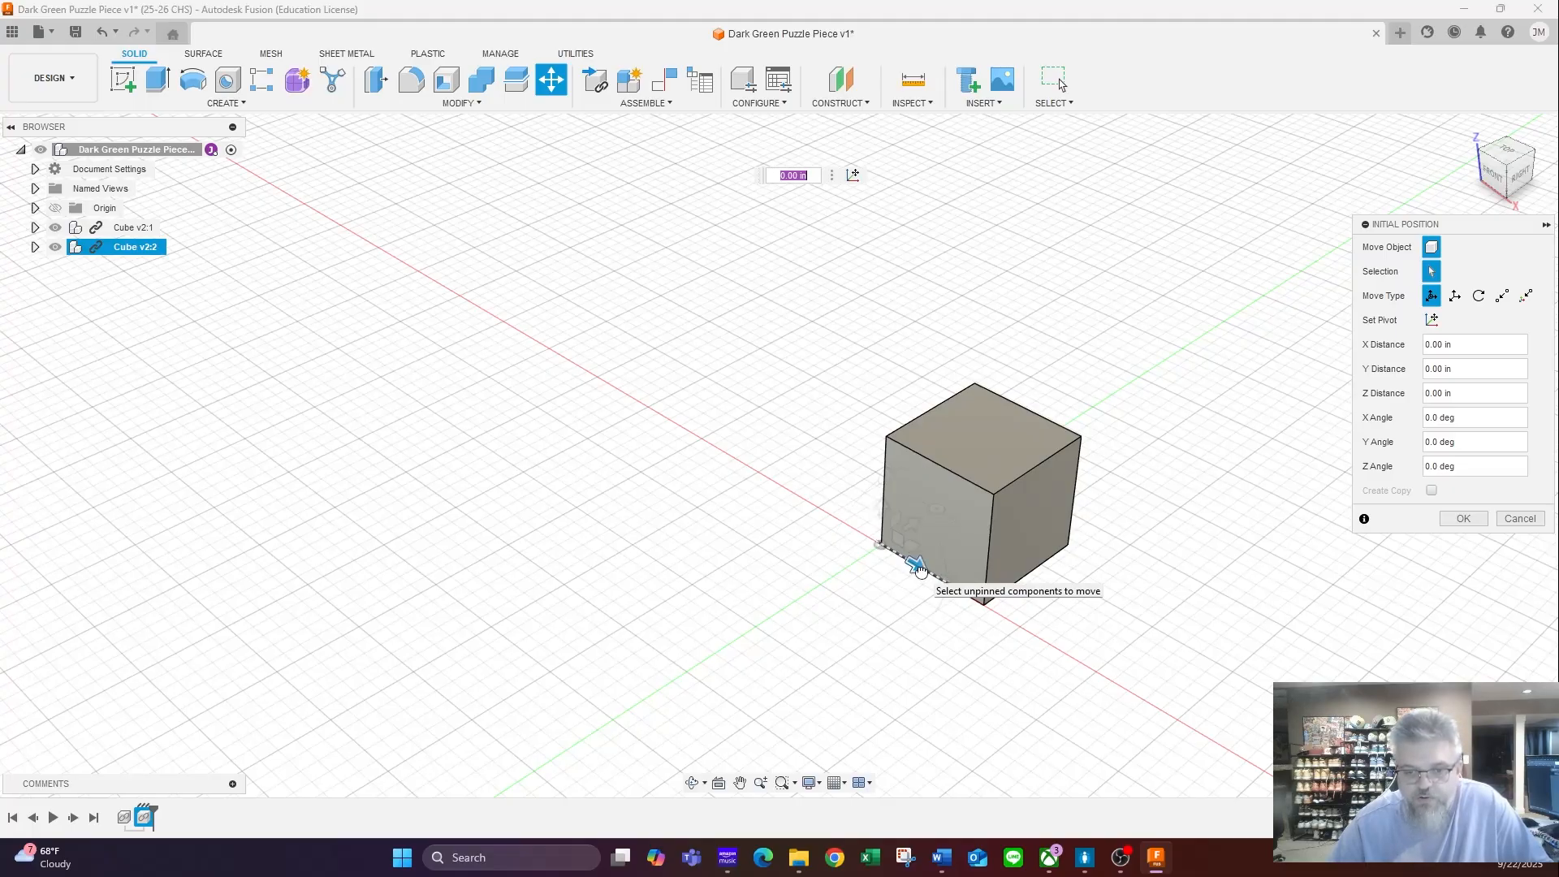
left_click_drag(919, 568, 726, 481)
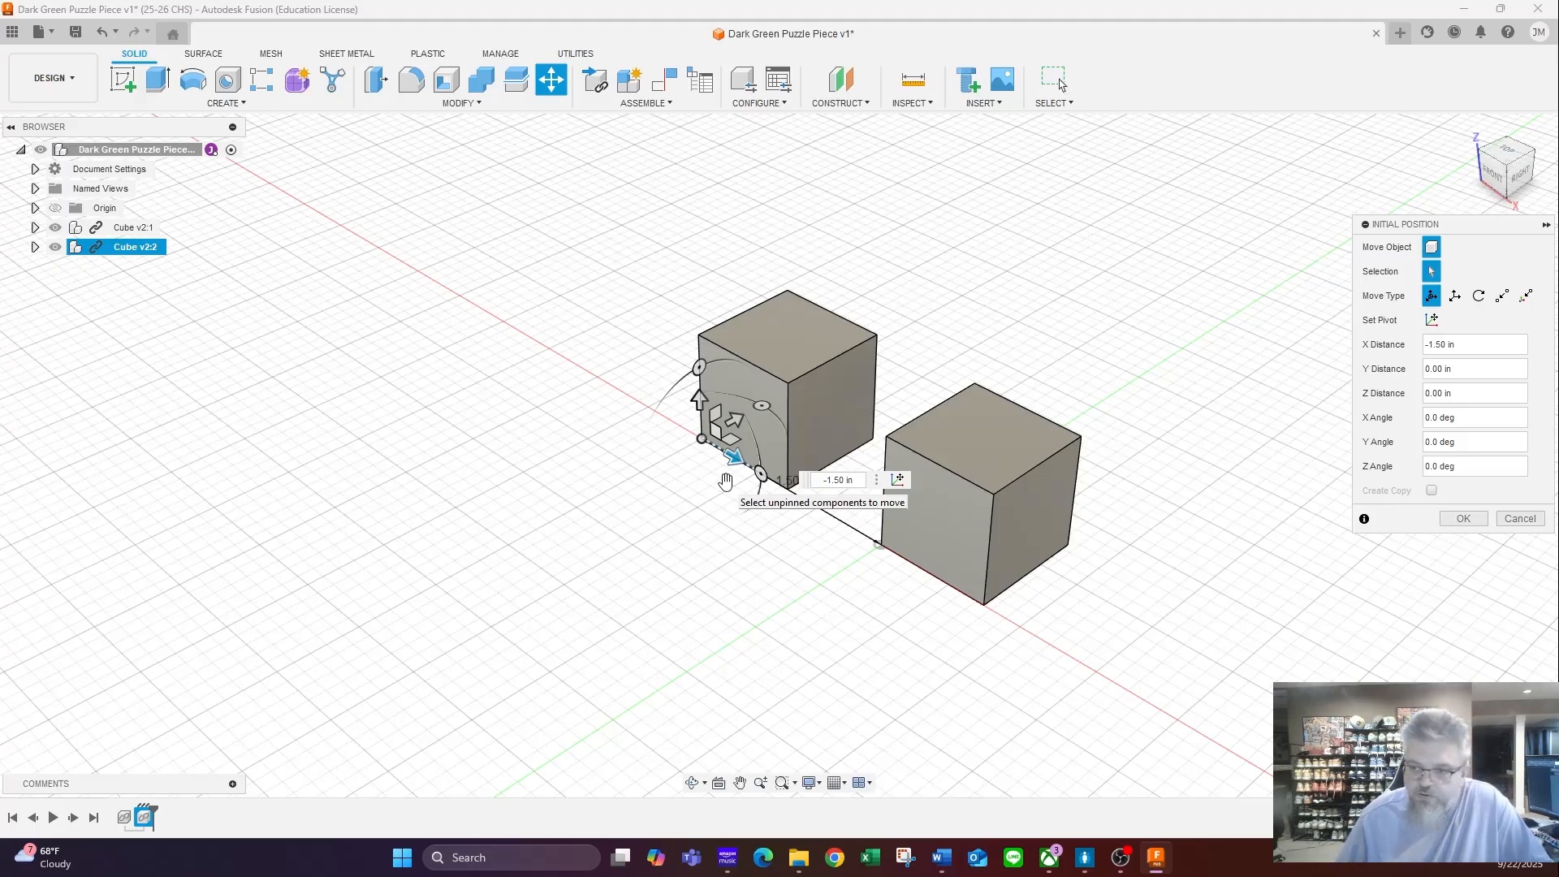
left_click(1466, 519)
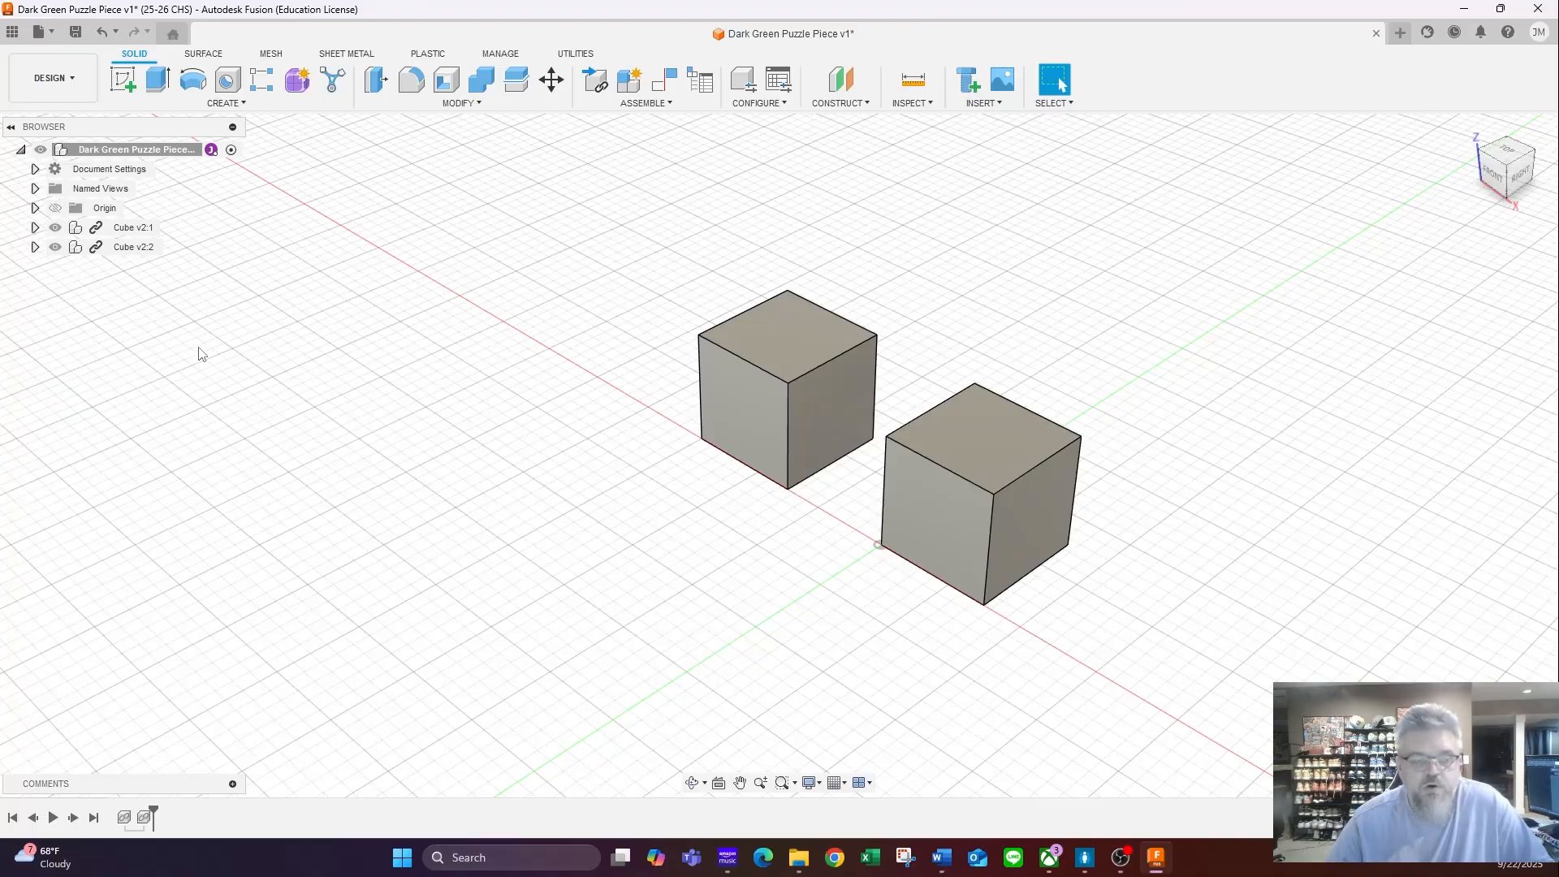
- Copy both cube components together and paste the pair offset 1.70 in along the Y axis
left_click(128, 231)
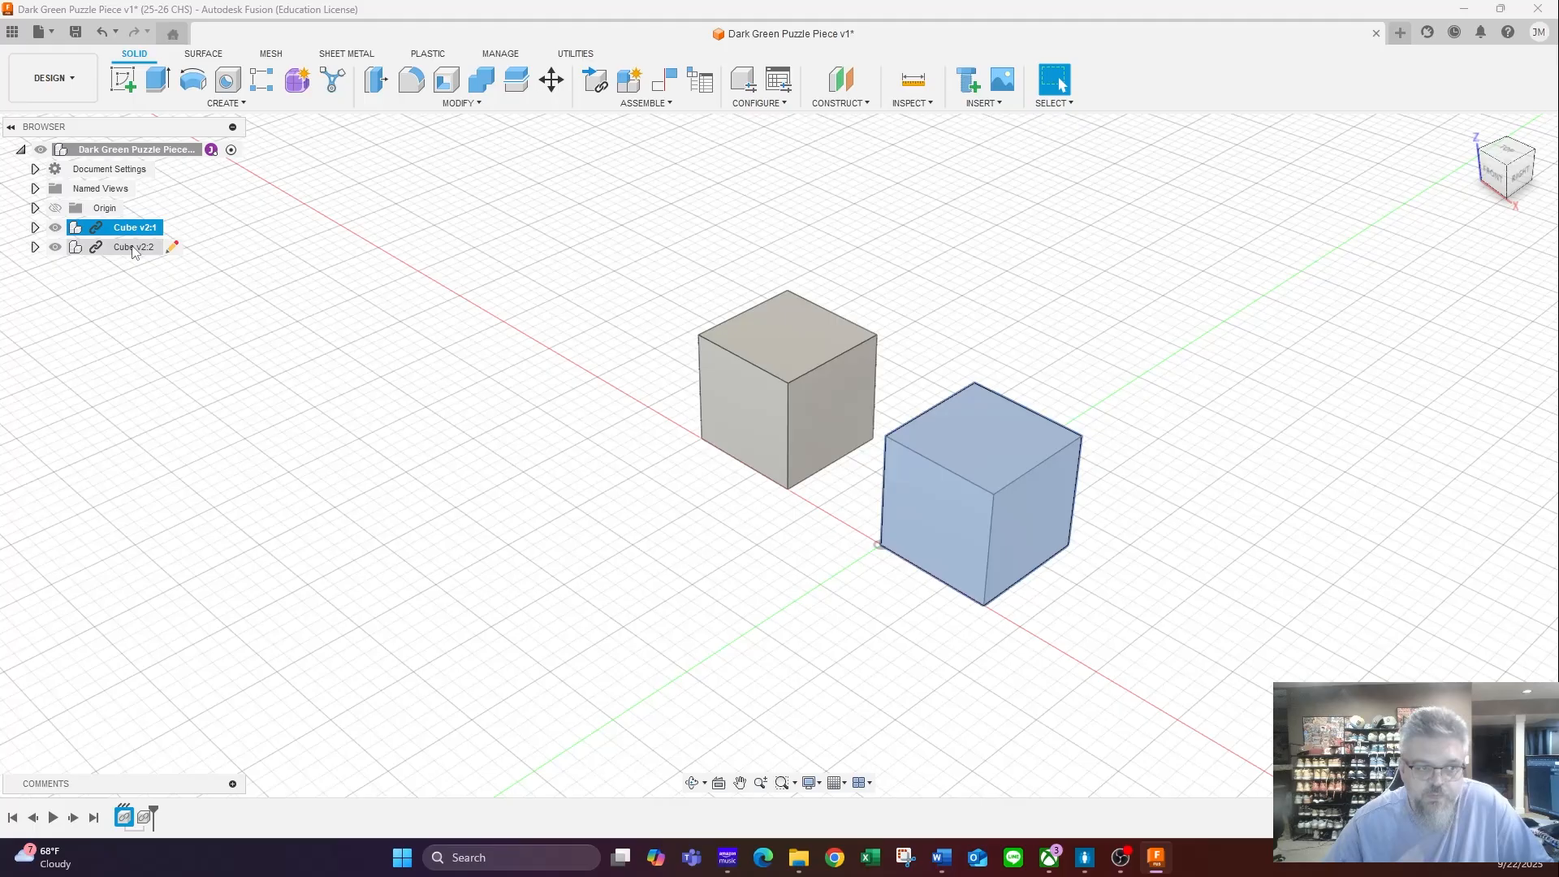
left_click(134, 246, "ctrl")
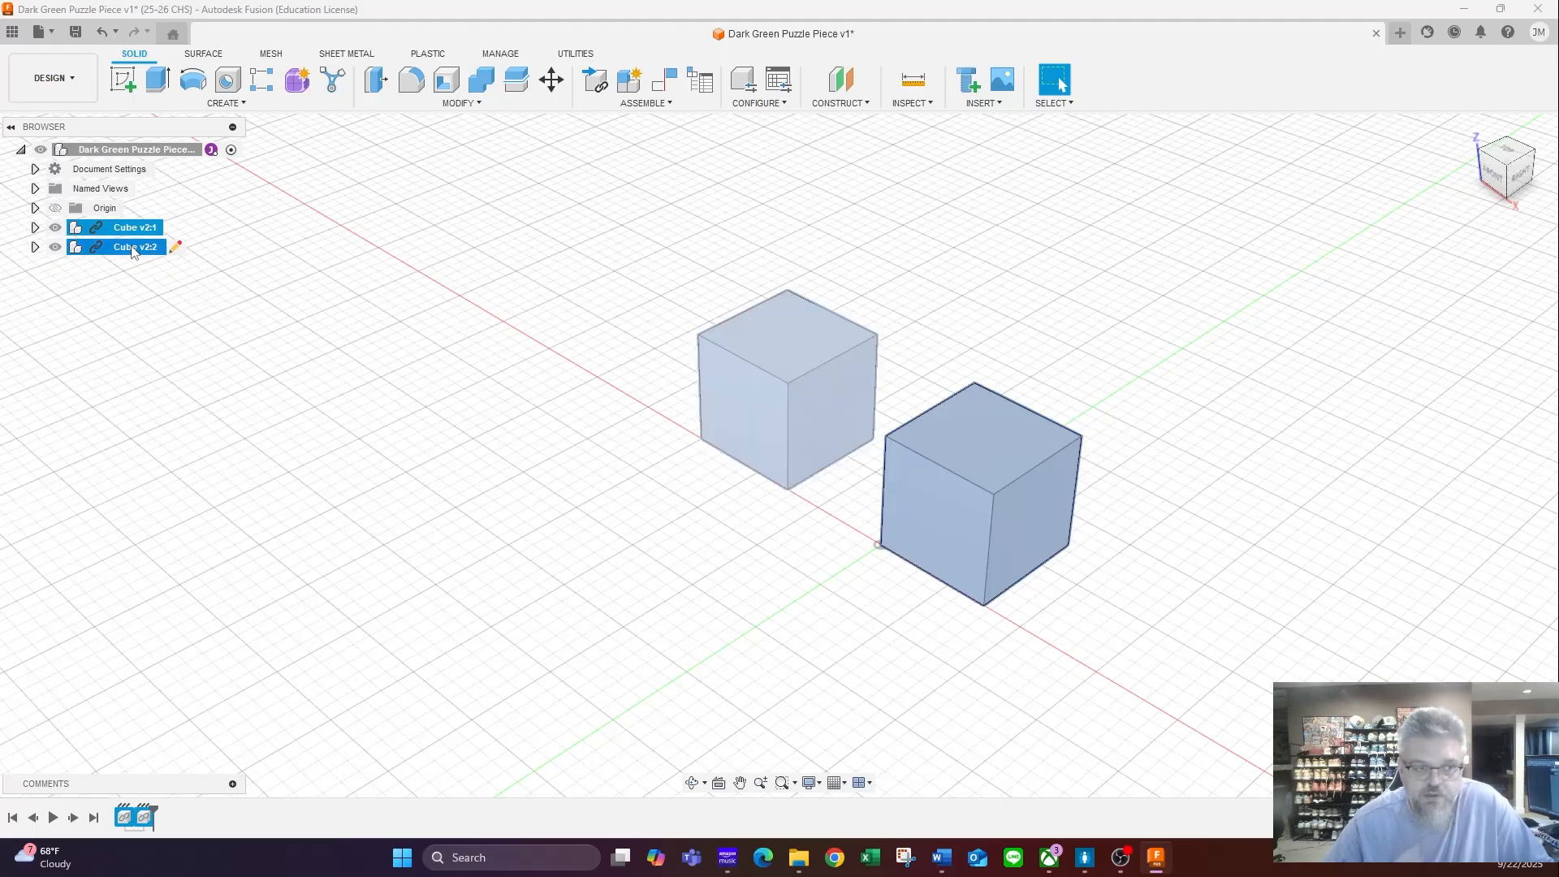
right_click(134, 250)
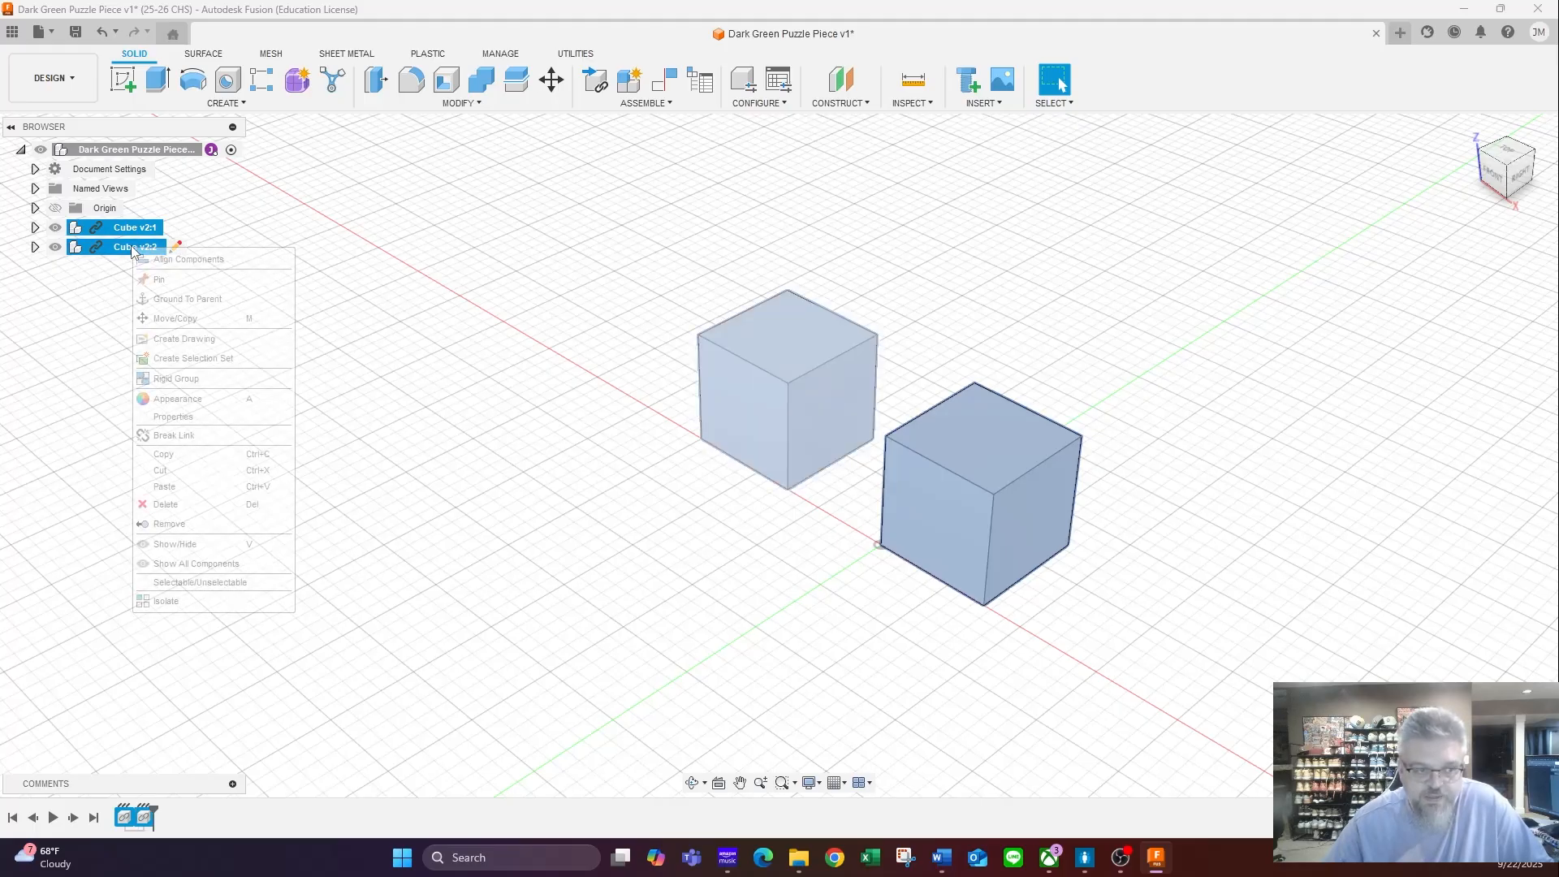
left_click(197, 458)
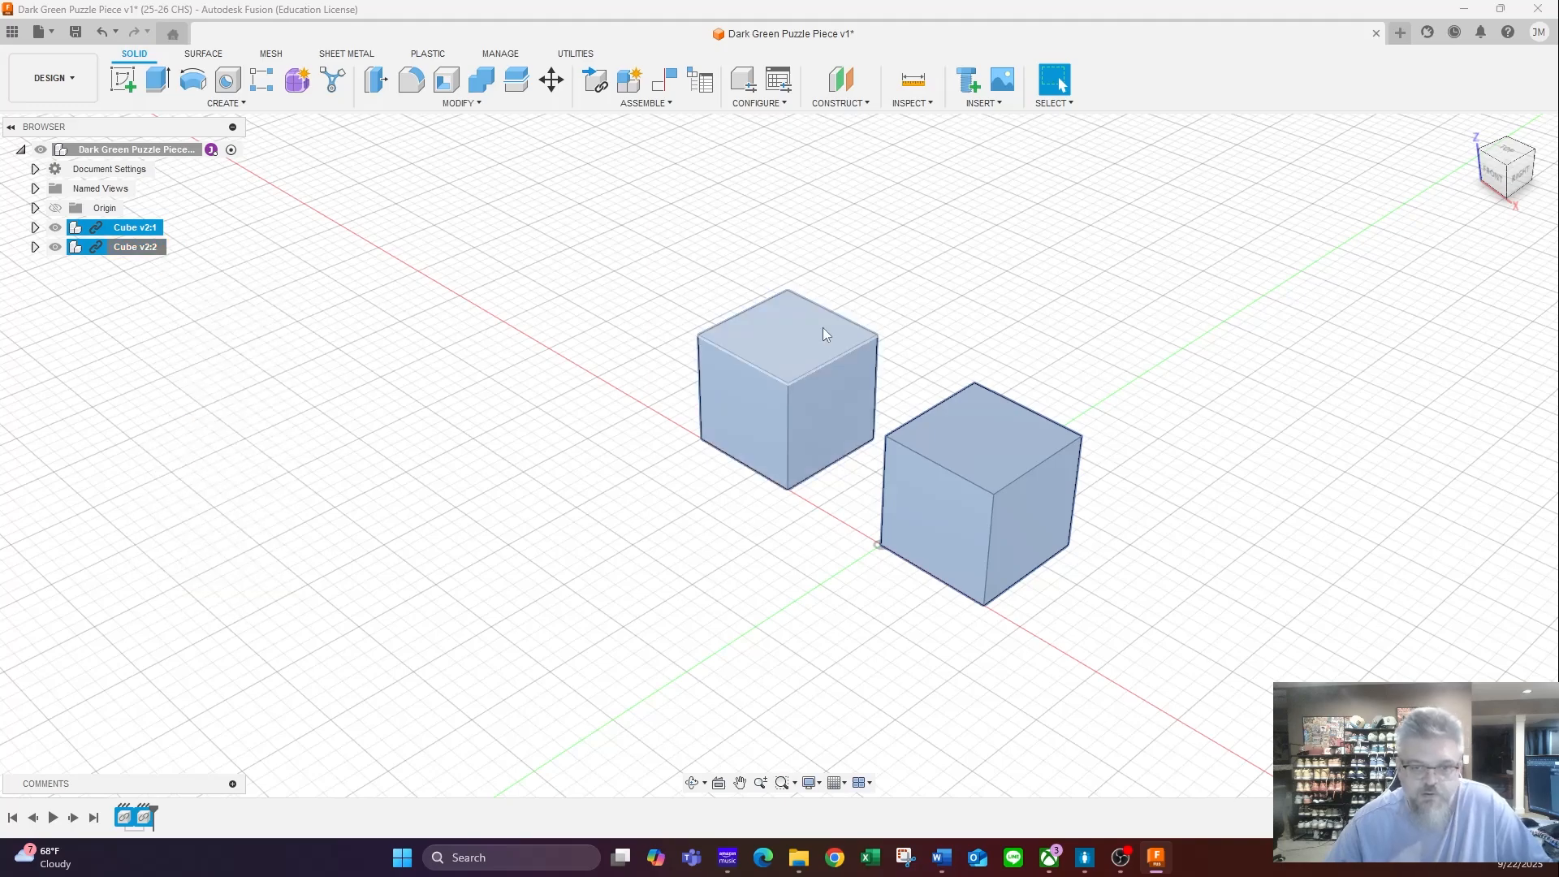
left_click(932, 281)
key("ctrl+v")
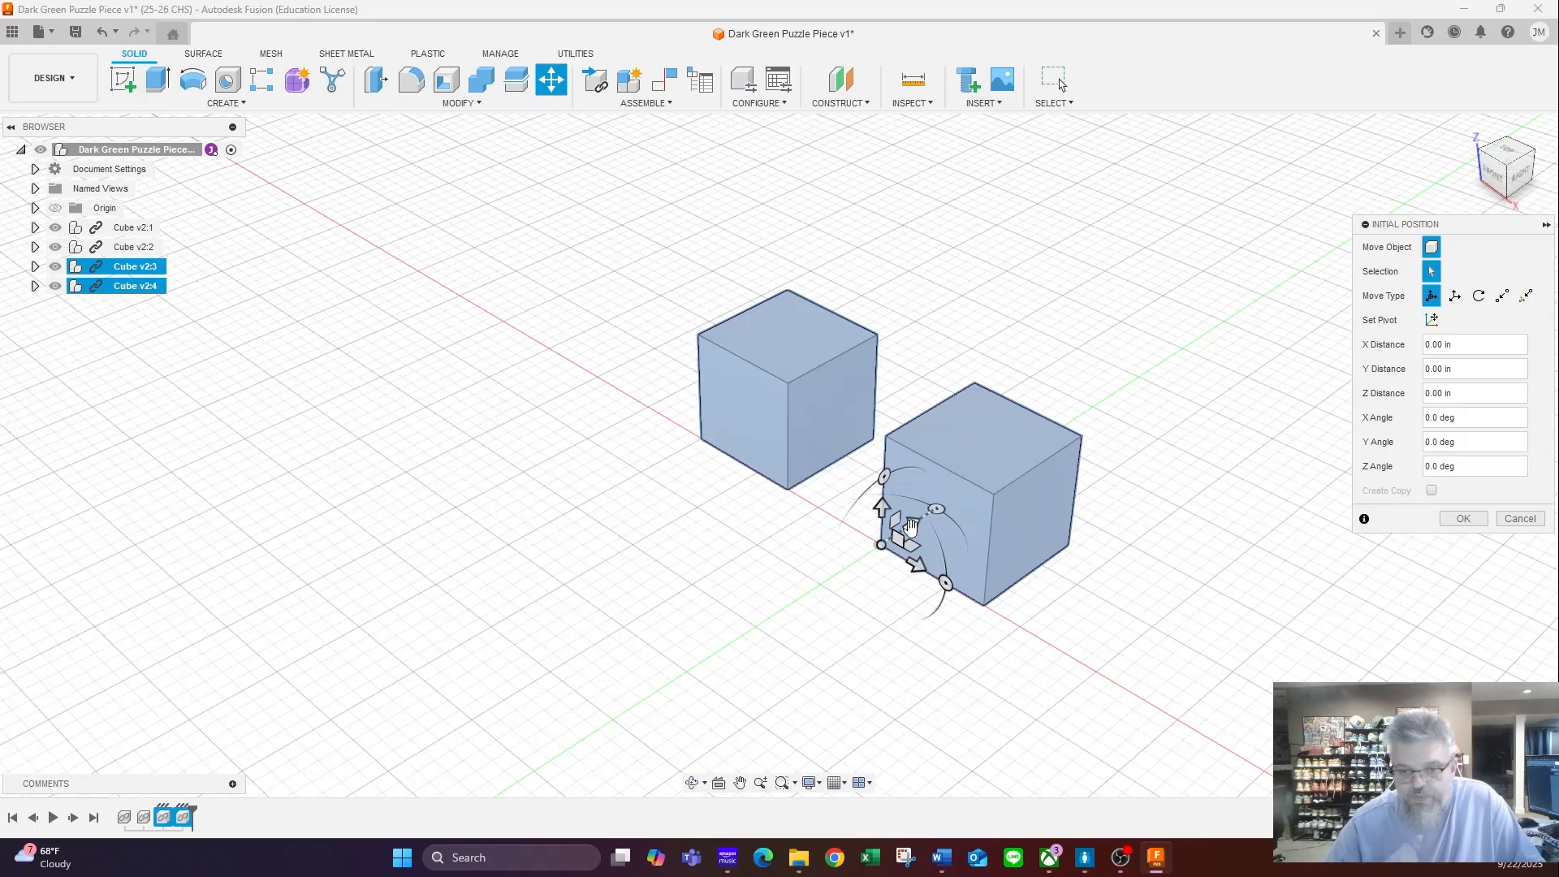
left_click_drag(915, 523, 1080, 399)
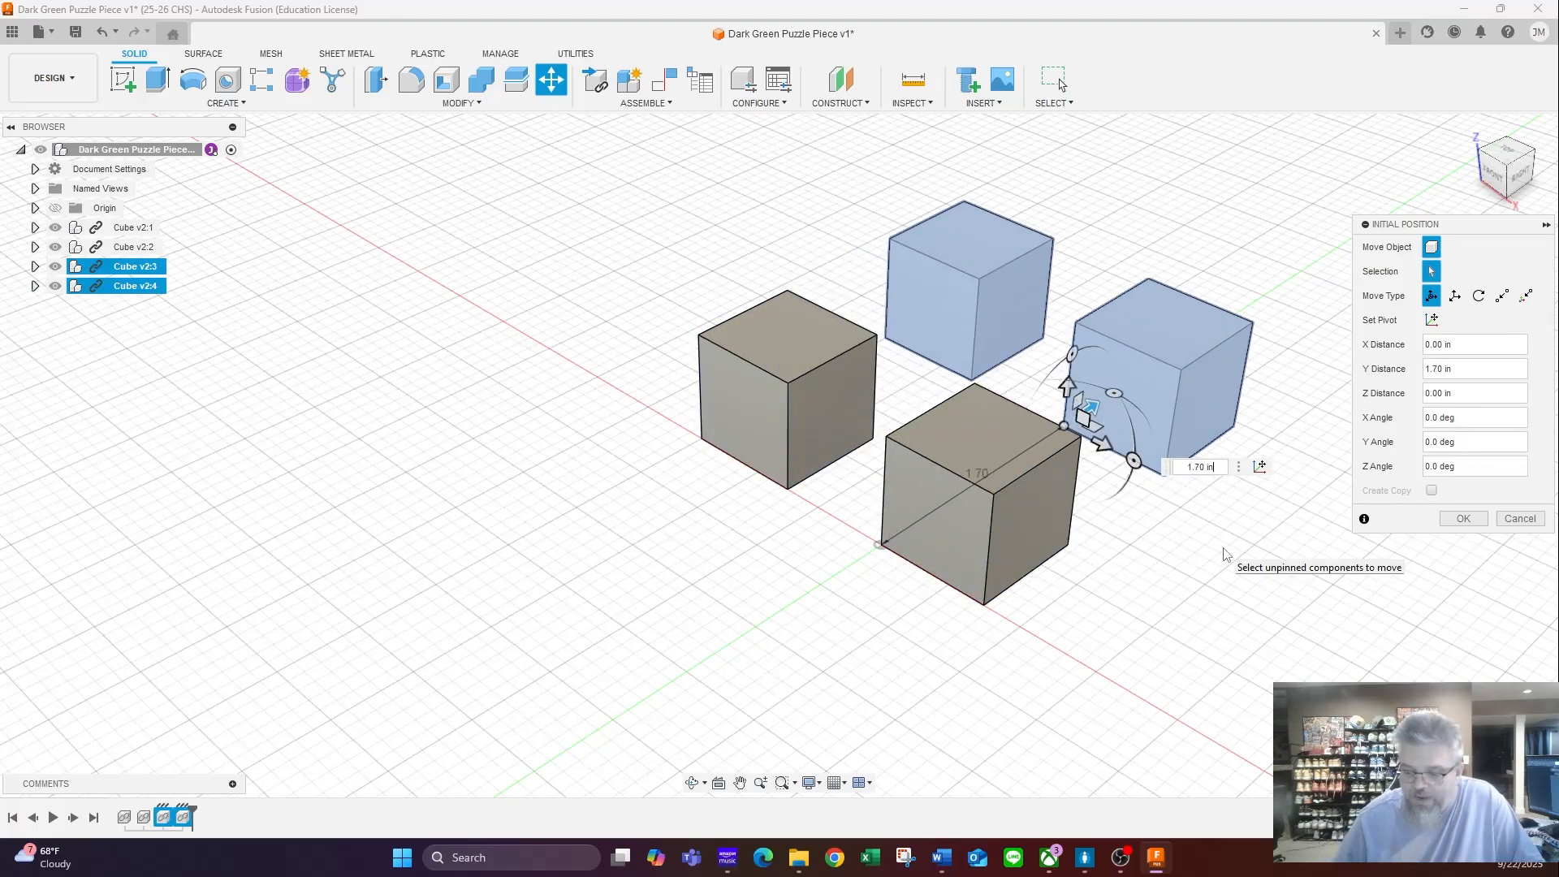
key("Return")
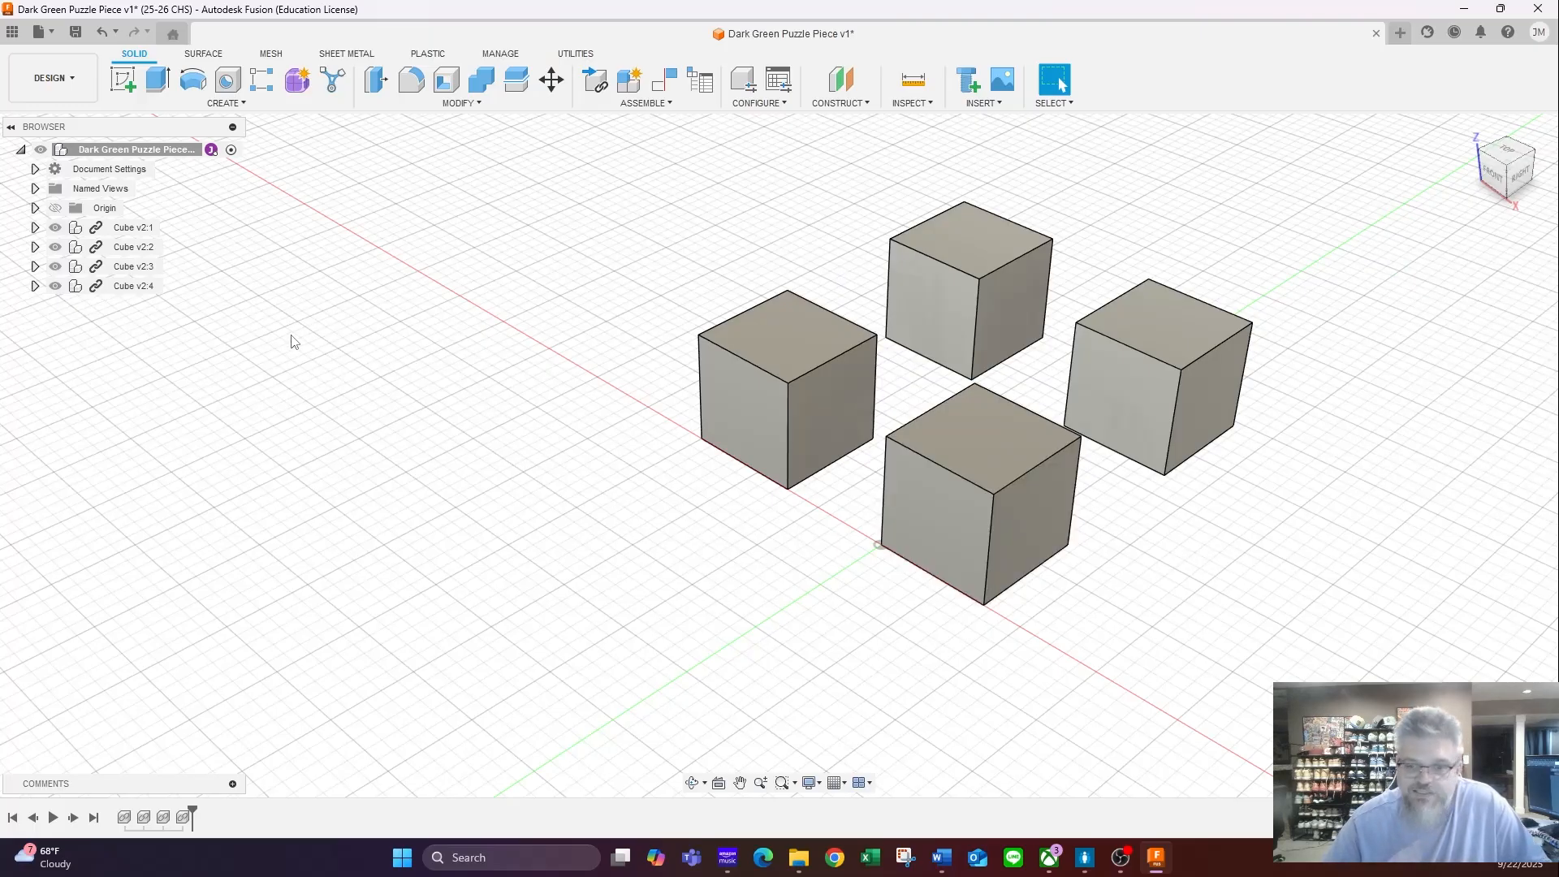
- Copy all four cube components together and paste the set offset -3.30 in along the X axis
left_click(134, 229)
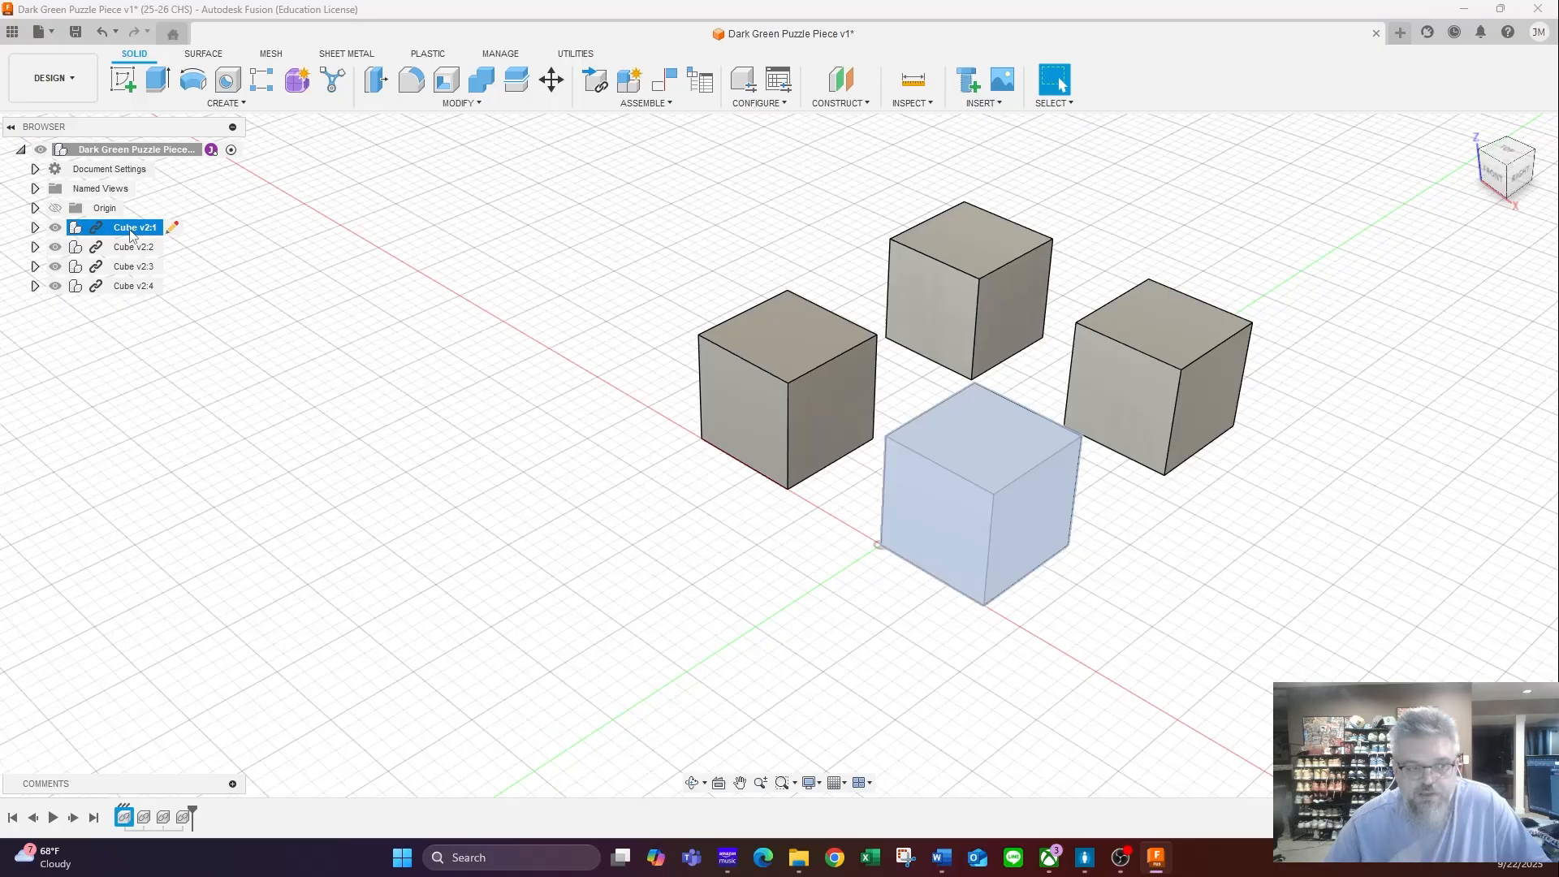
left_click(130, 287, "shift")
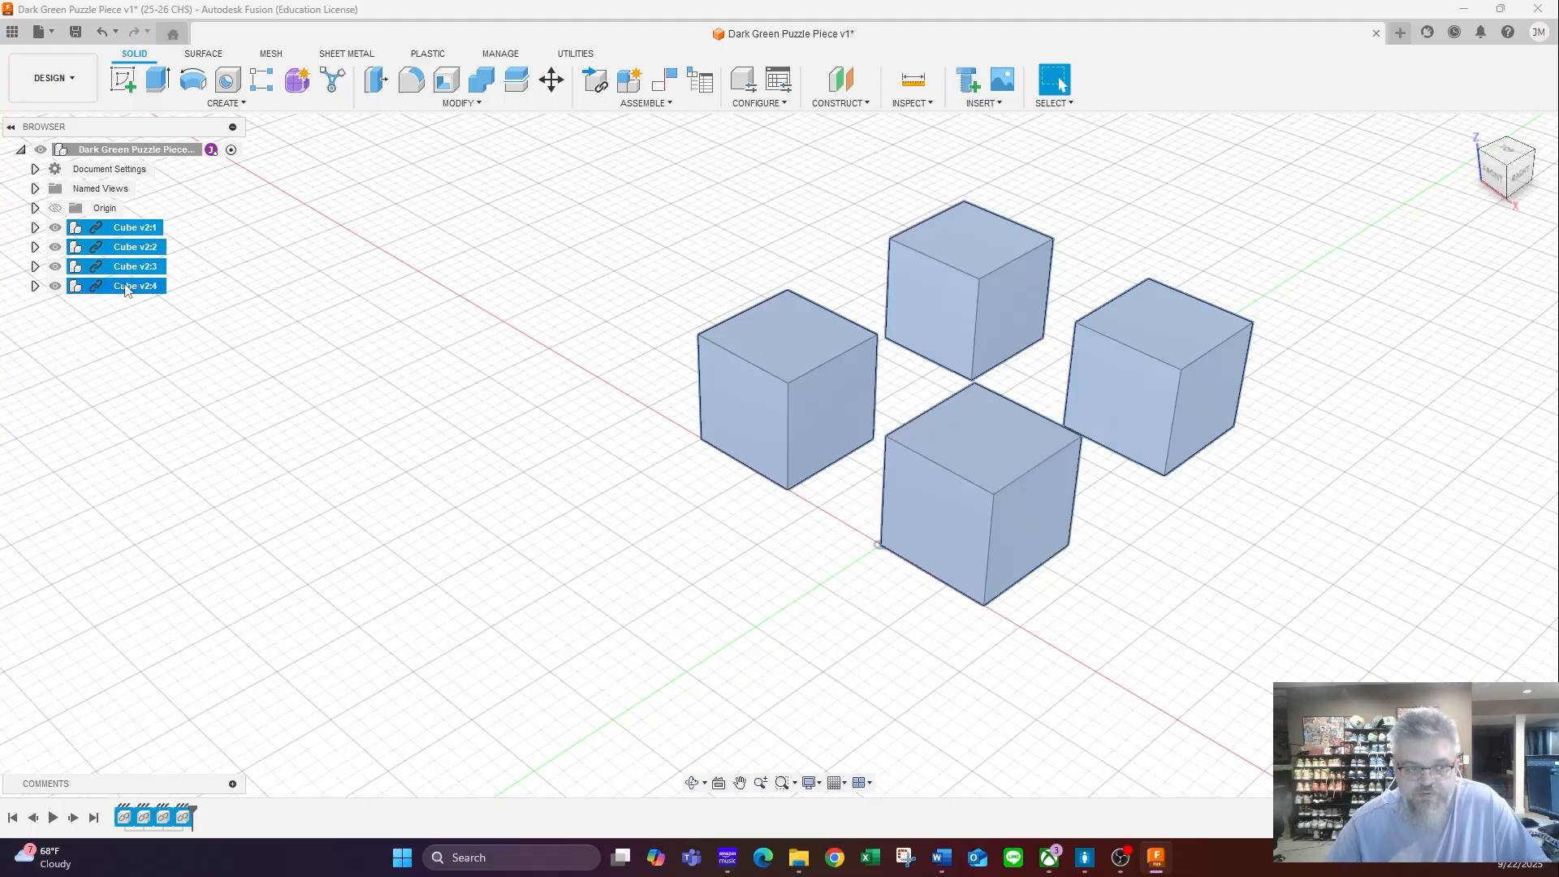
right_click(135, 233)
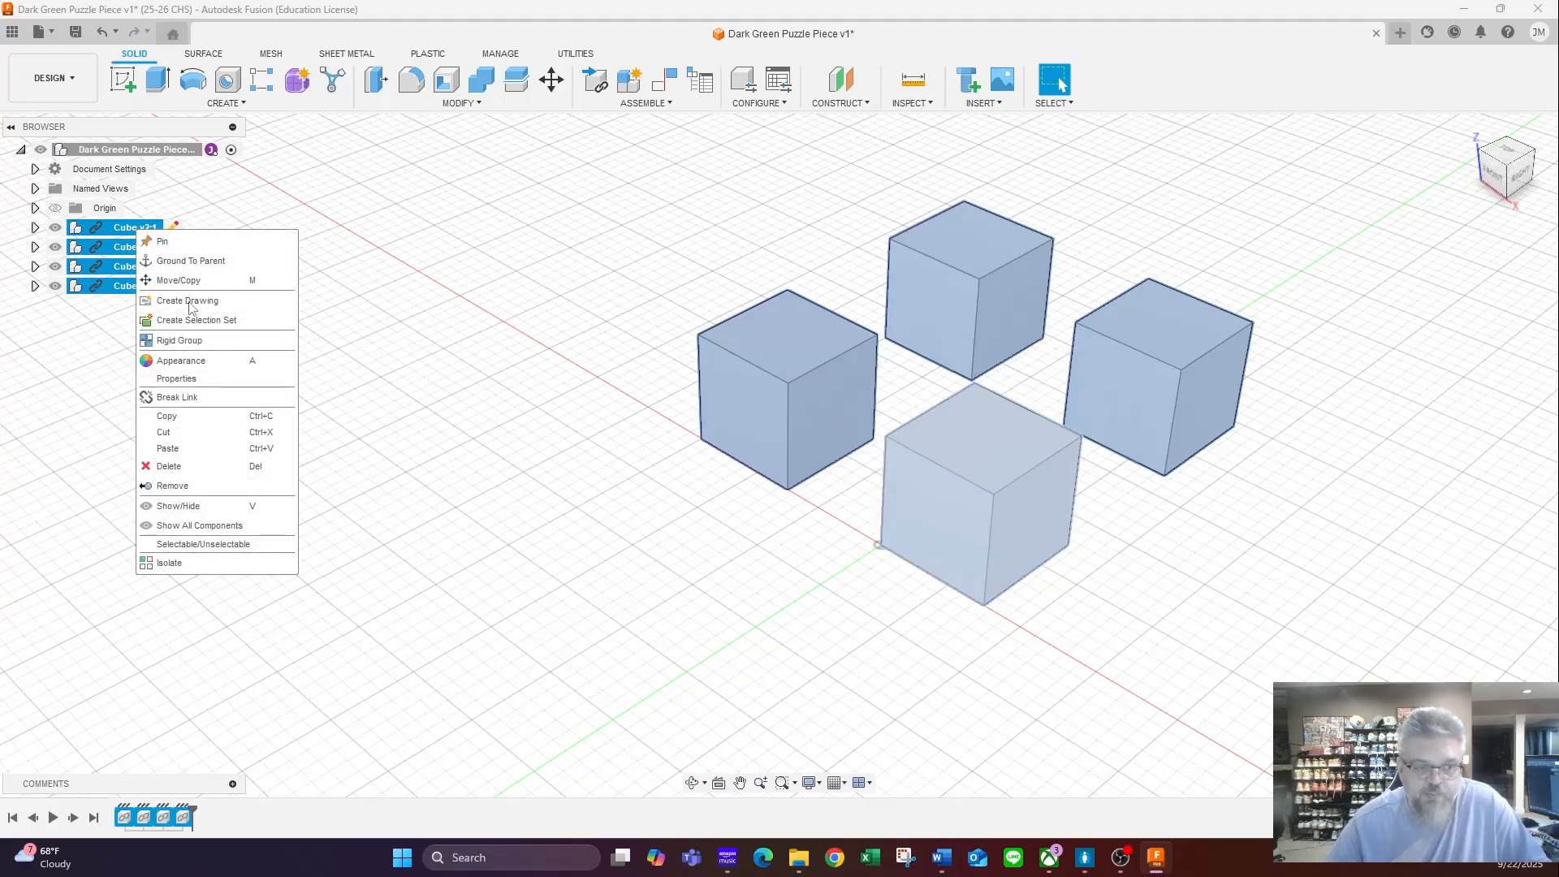
left_click(190, 419)
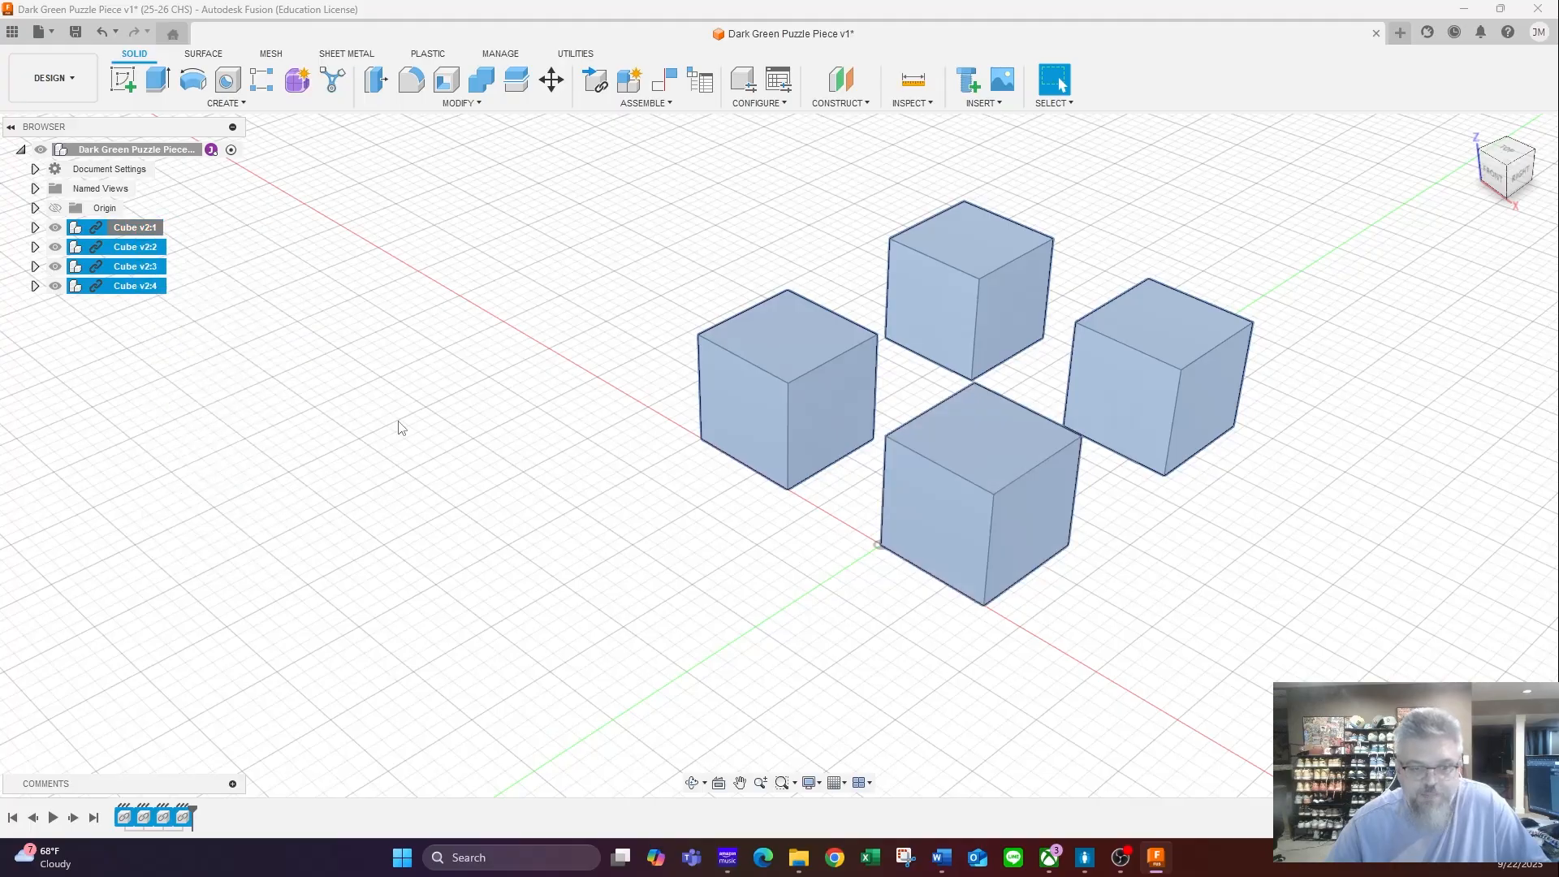
left_click(475, 369)
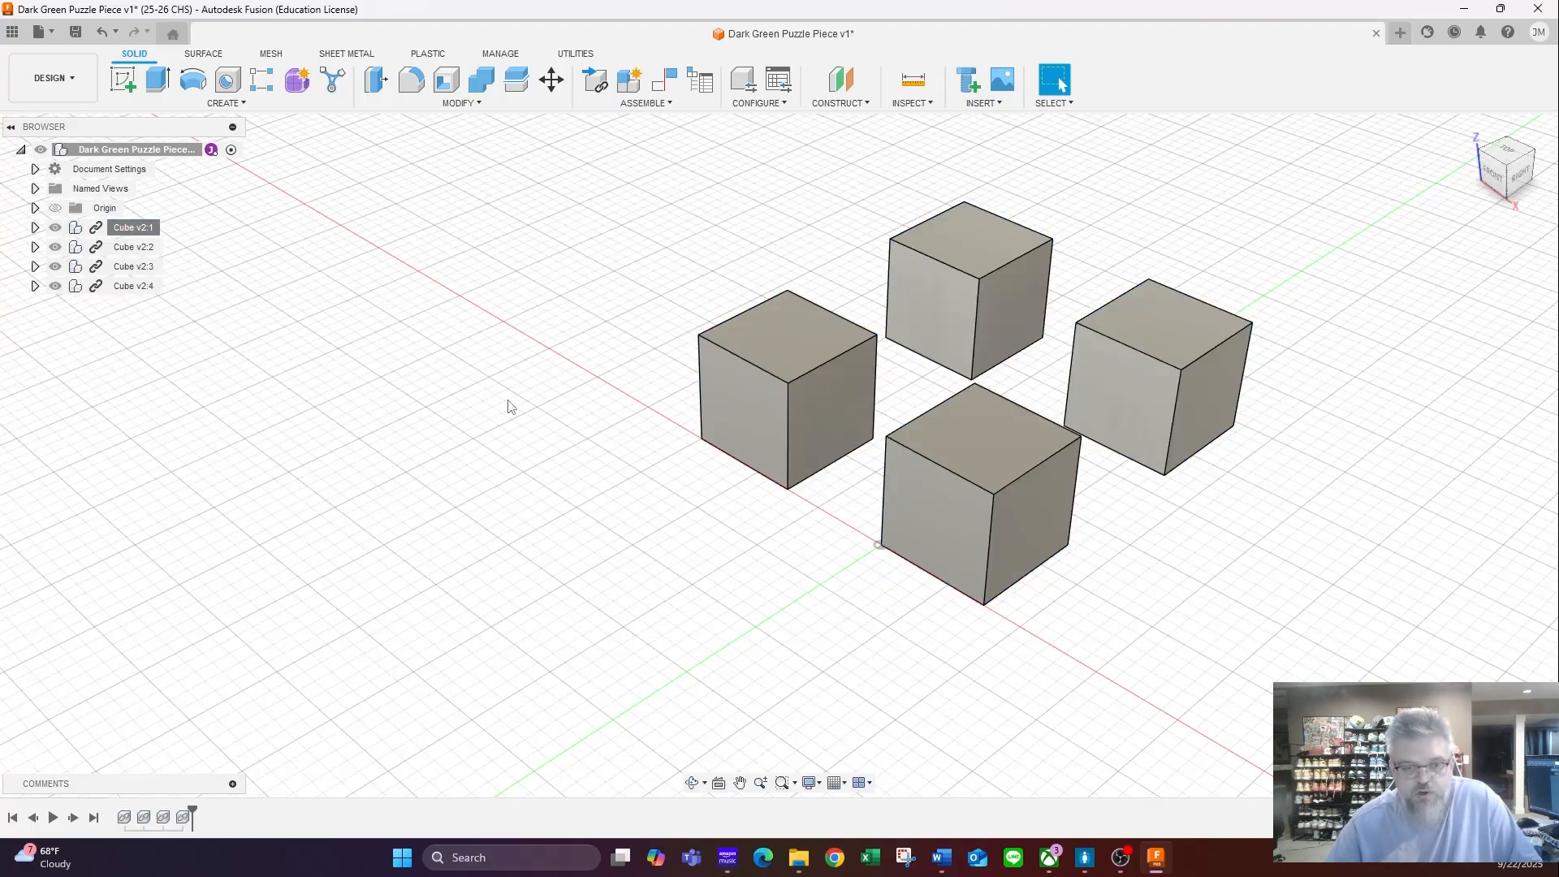
key("ctrl+v")
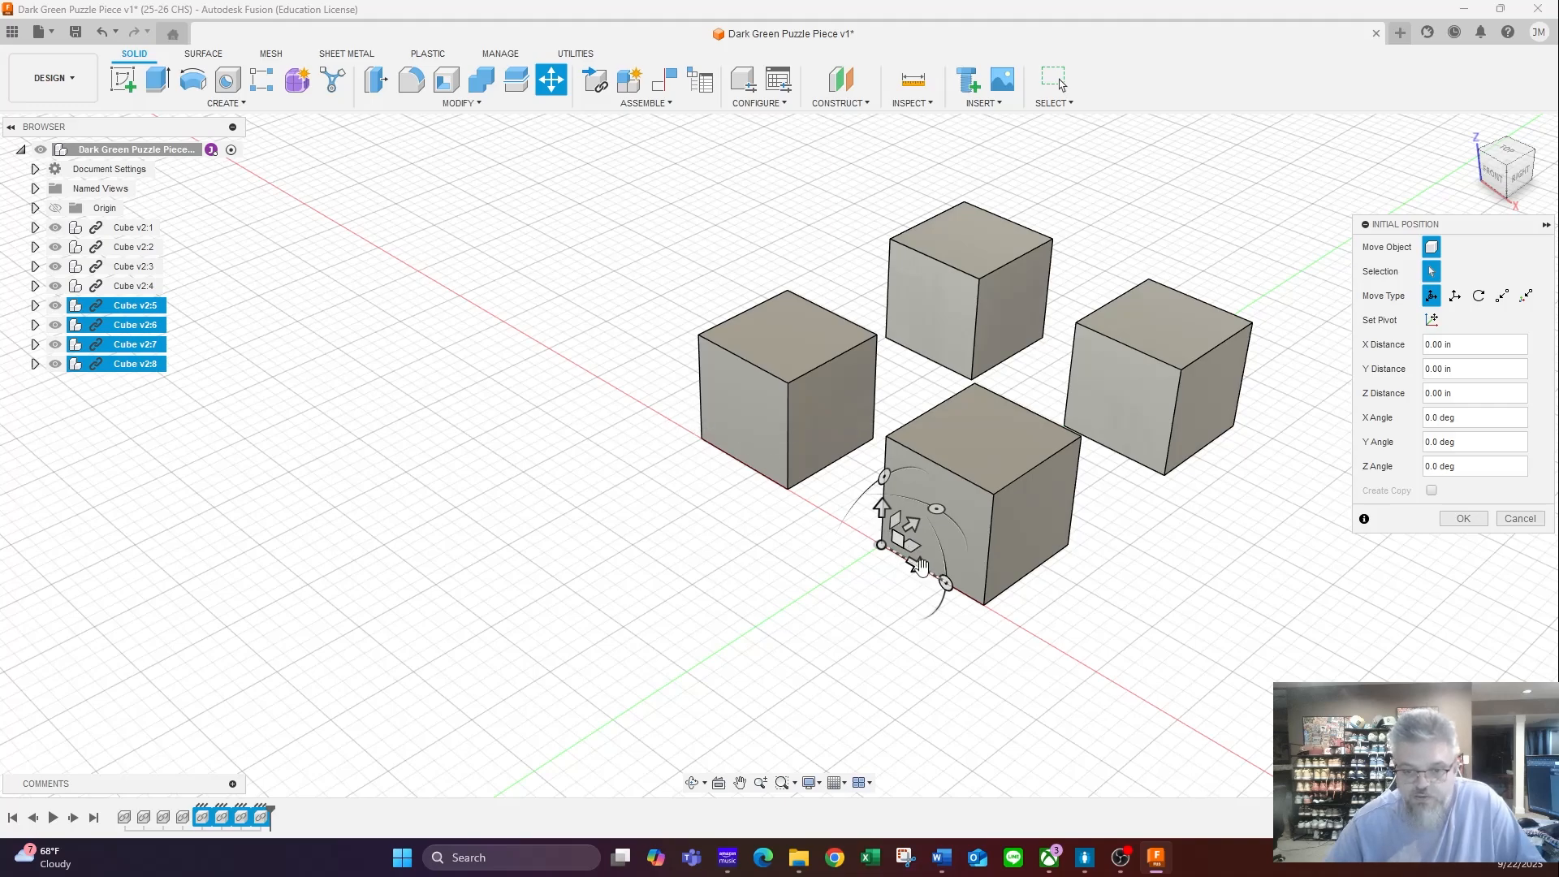
left_click_drag(920, 566, 525, 390)
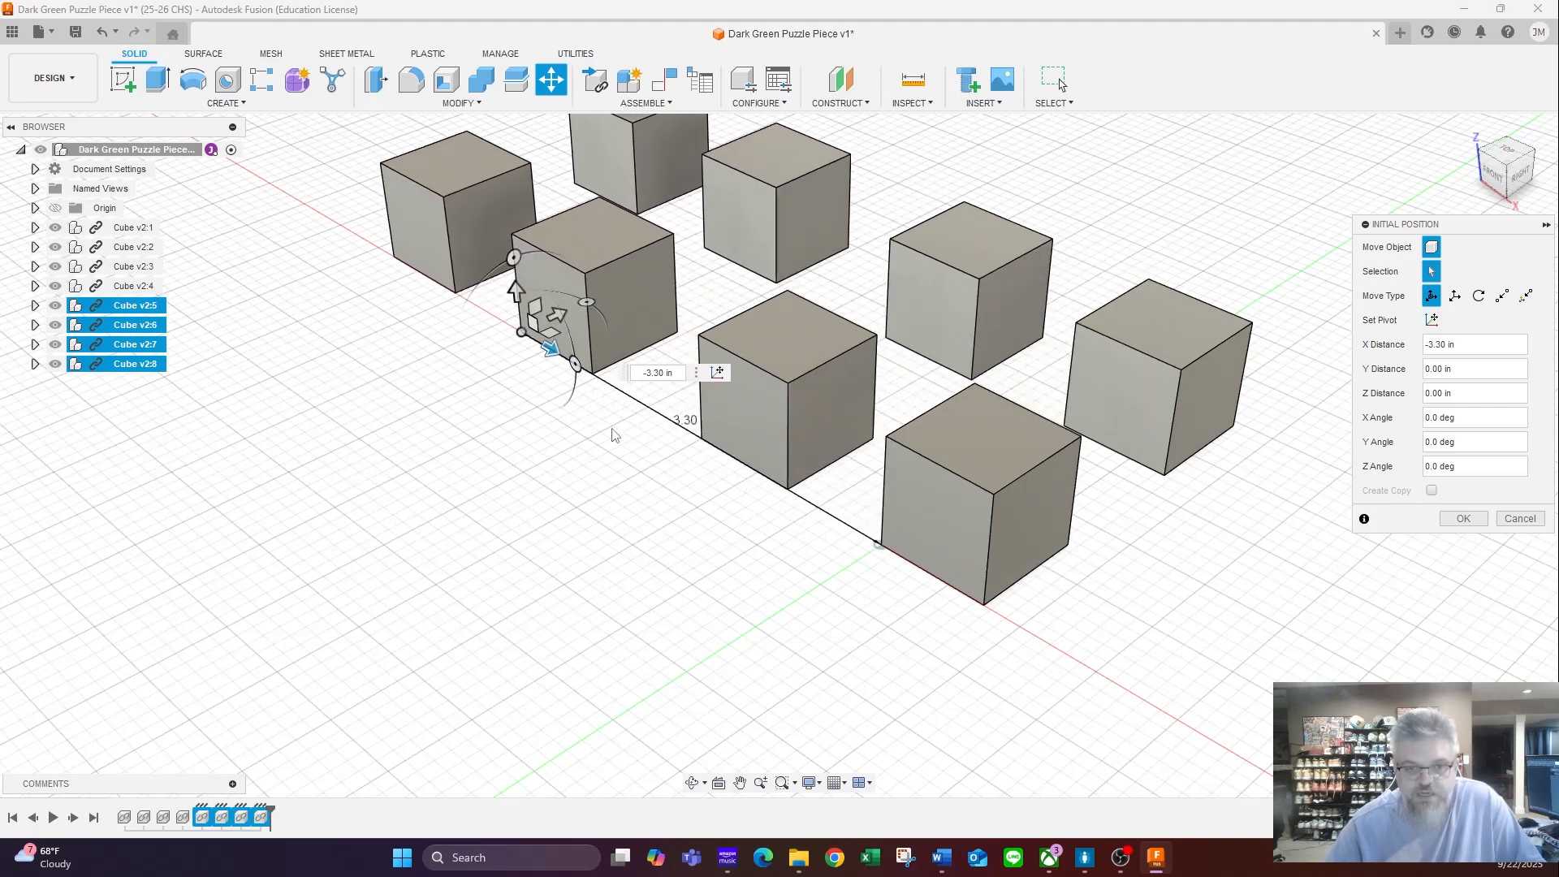
scroll(613, 435, "down", 6)
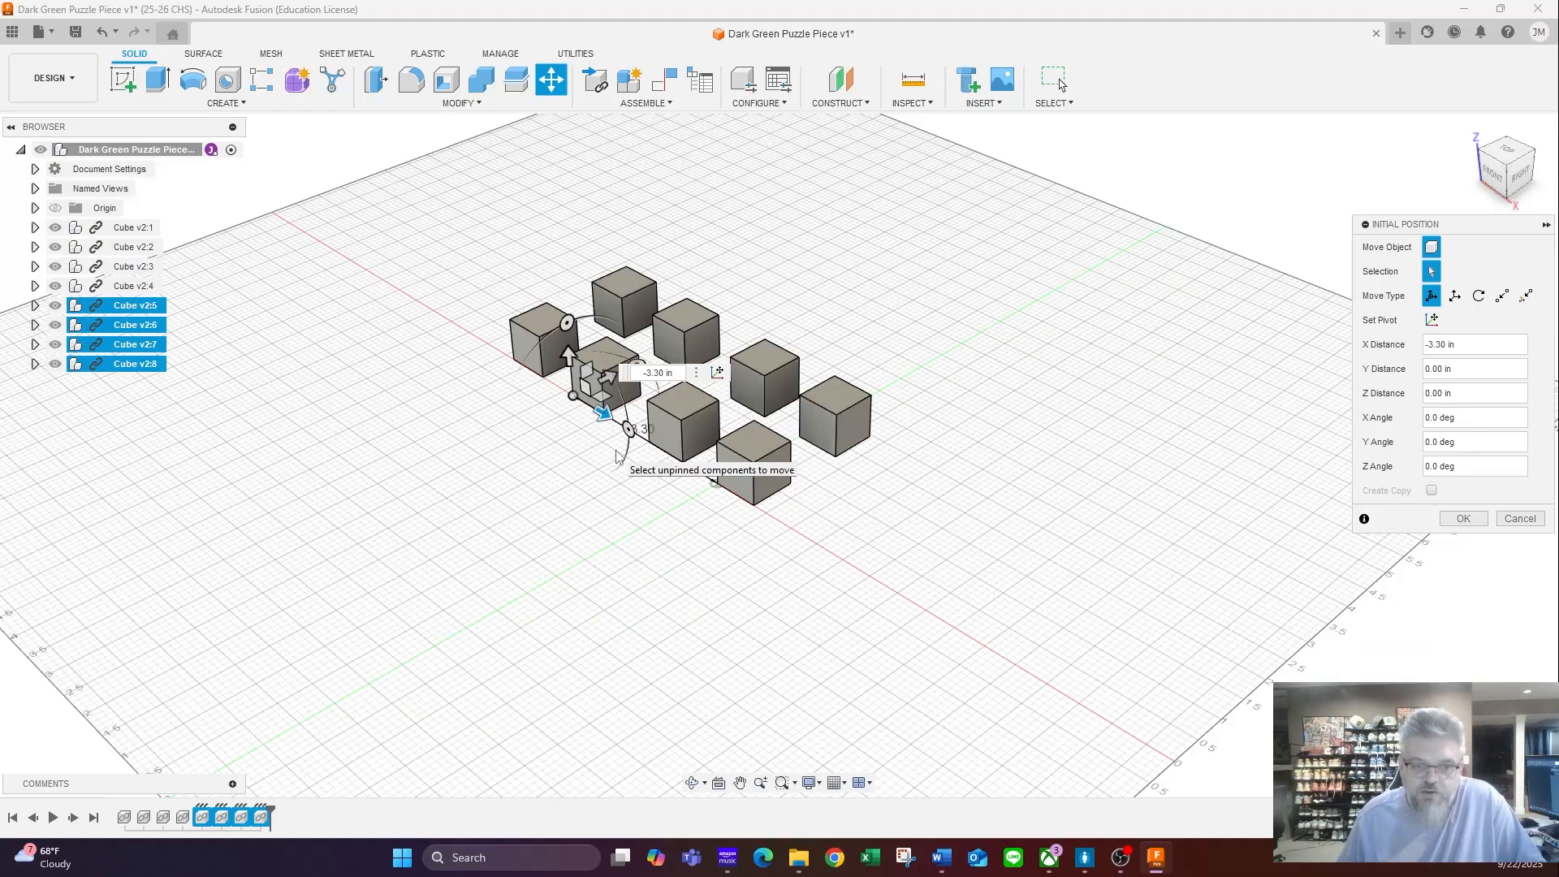
key("Return")
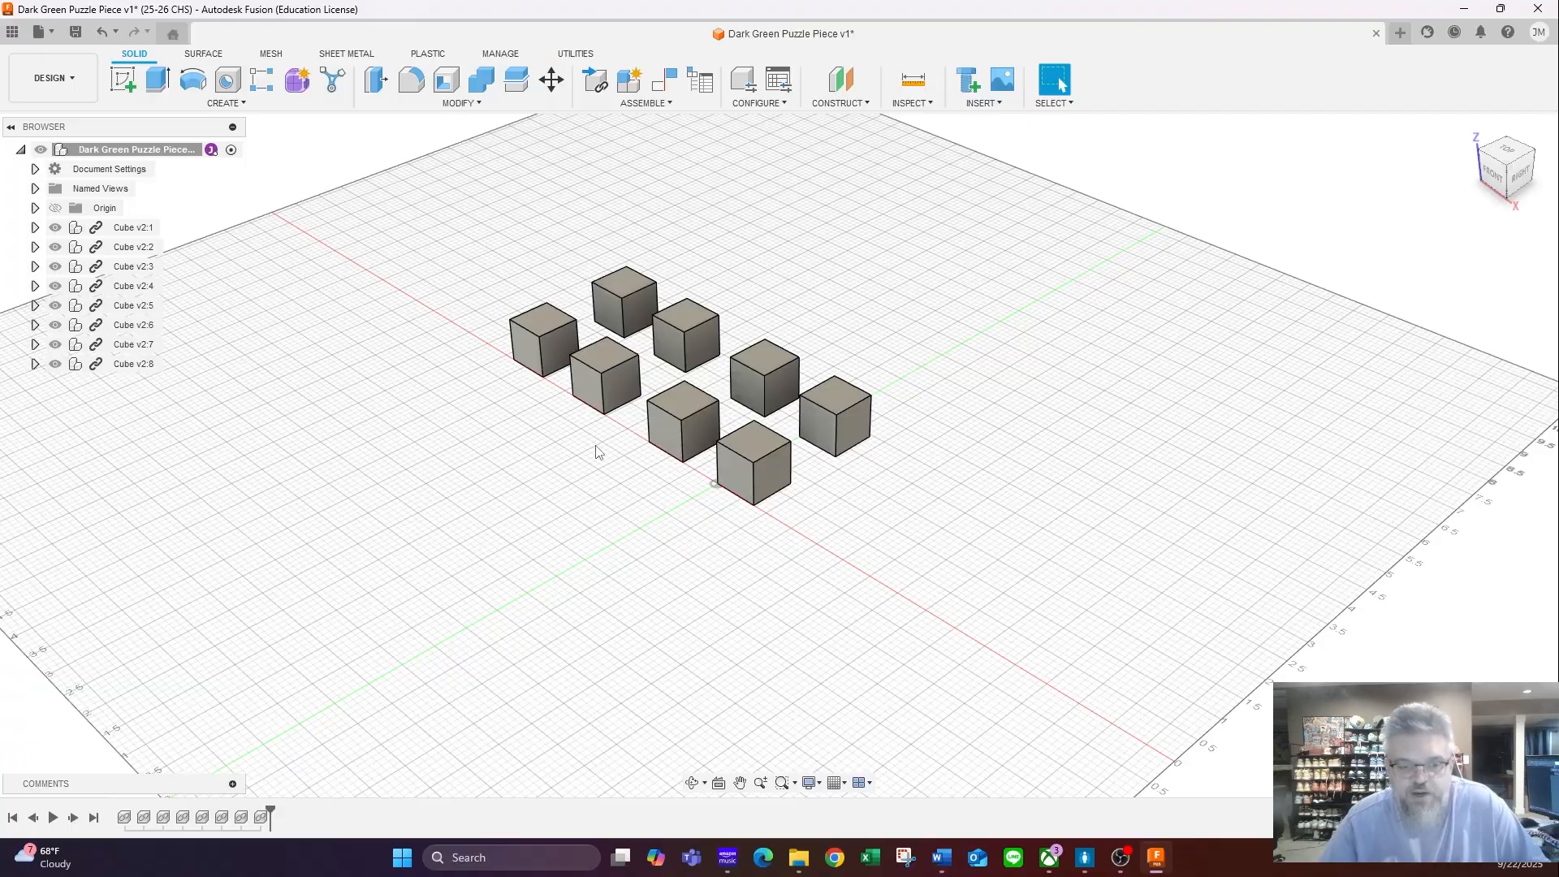
- Search the appearance library for Plastic and download Plastic - Matte (Green) into the design's appearances
middle_click_drag(598, 449, 767, 516)
scroll(767, 520, "down", 2)
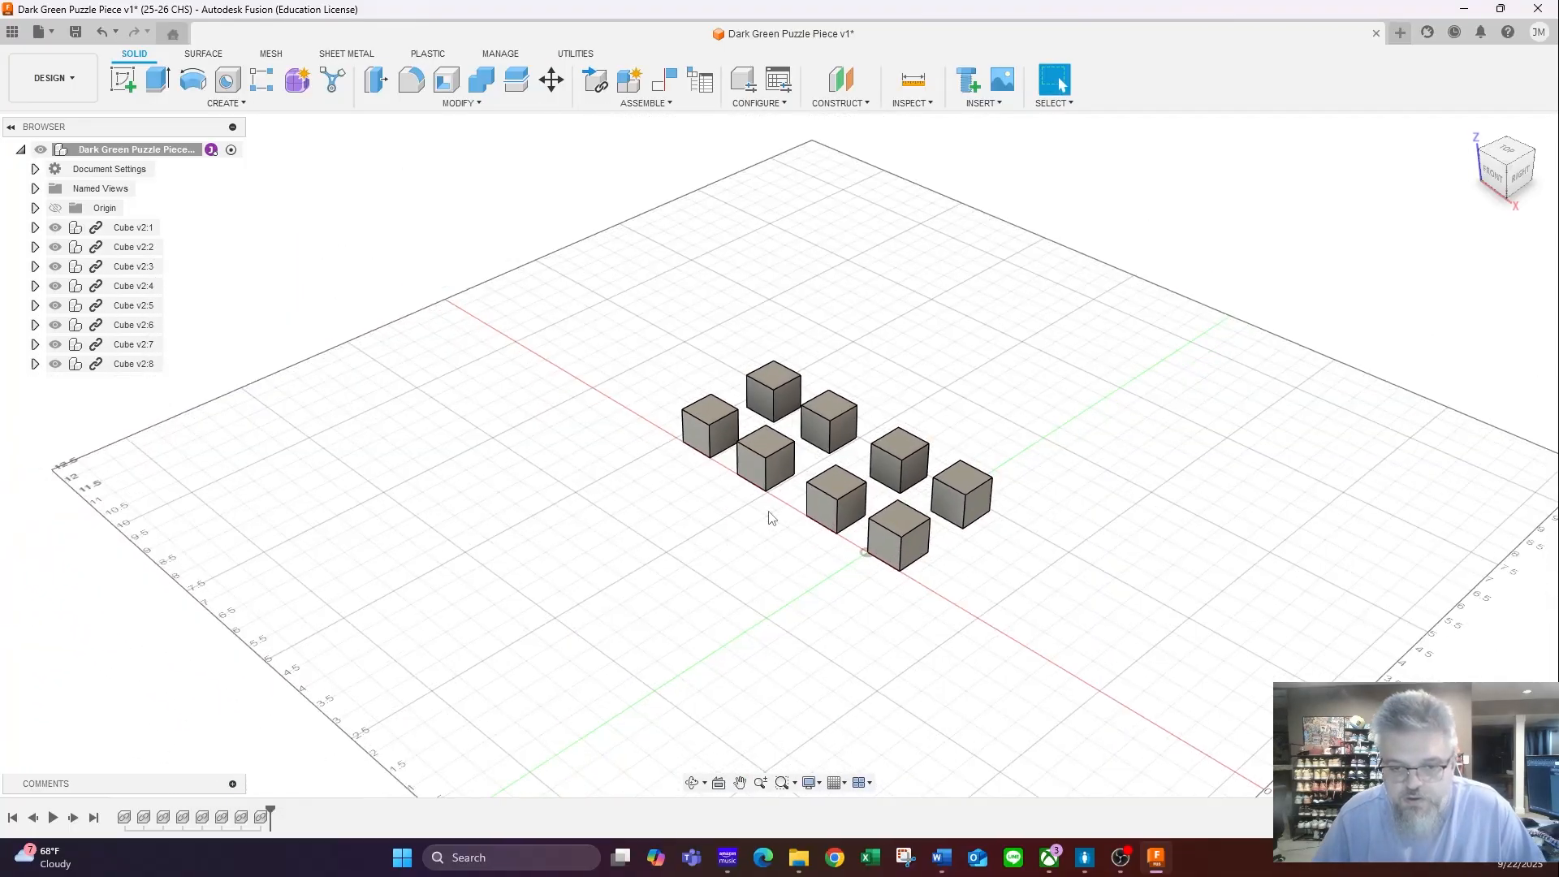
scroll(771, 515, "up", 5)
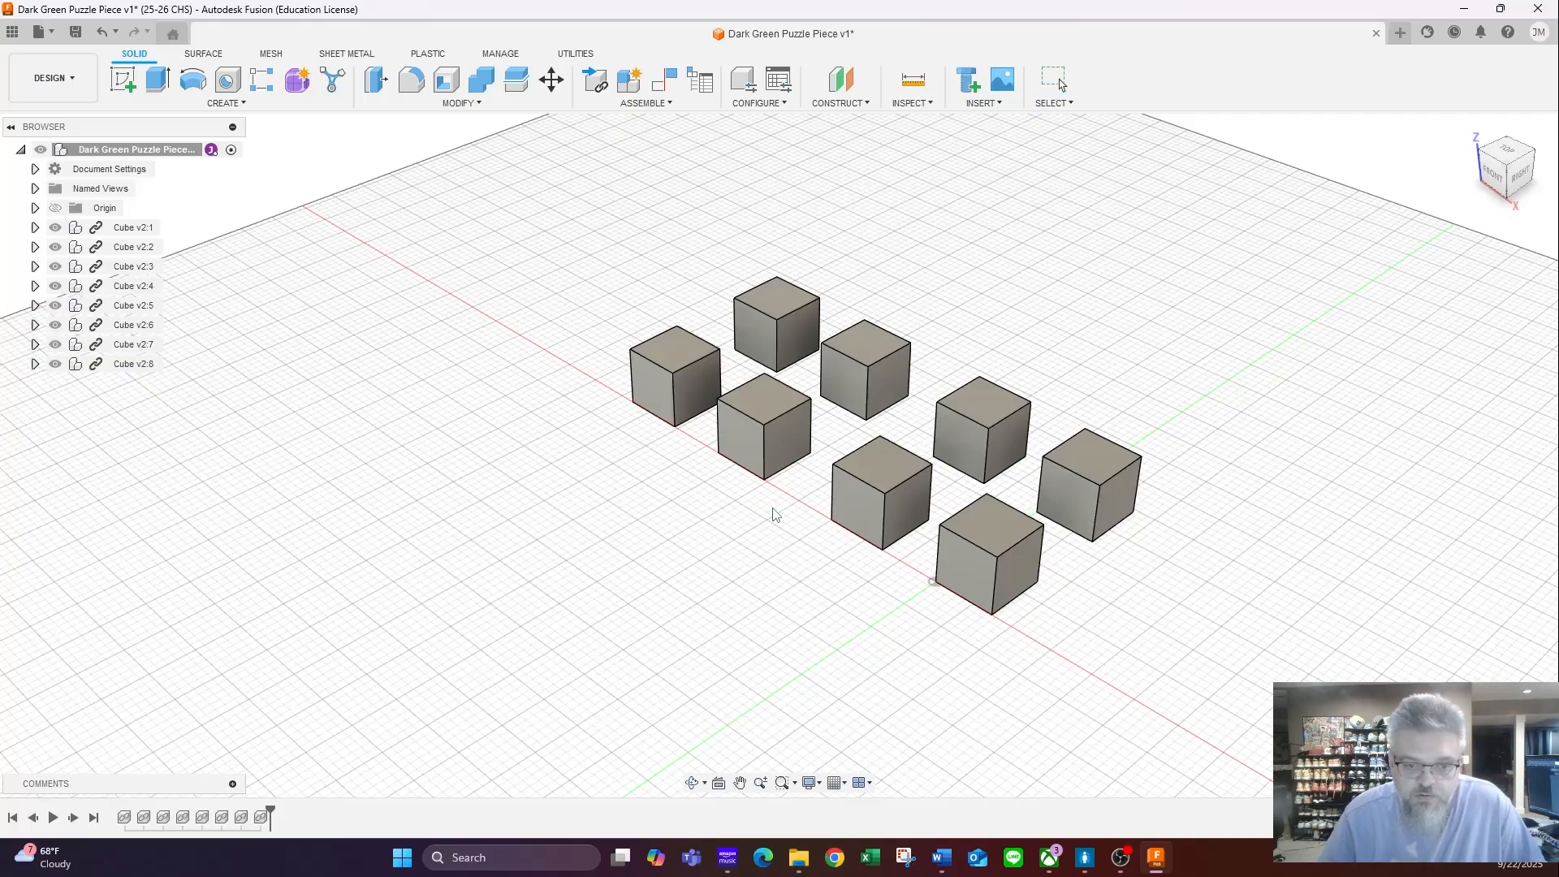
key("a")
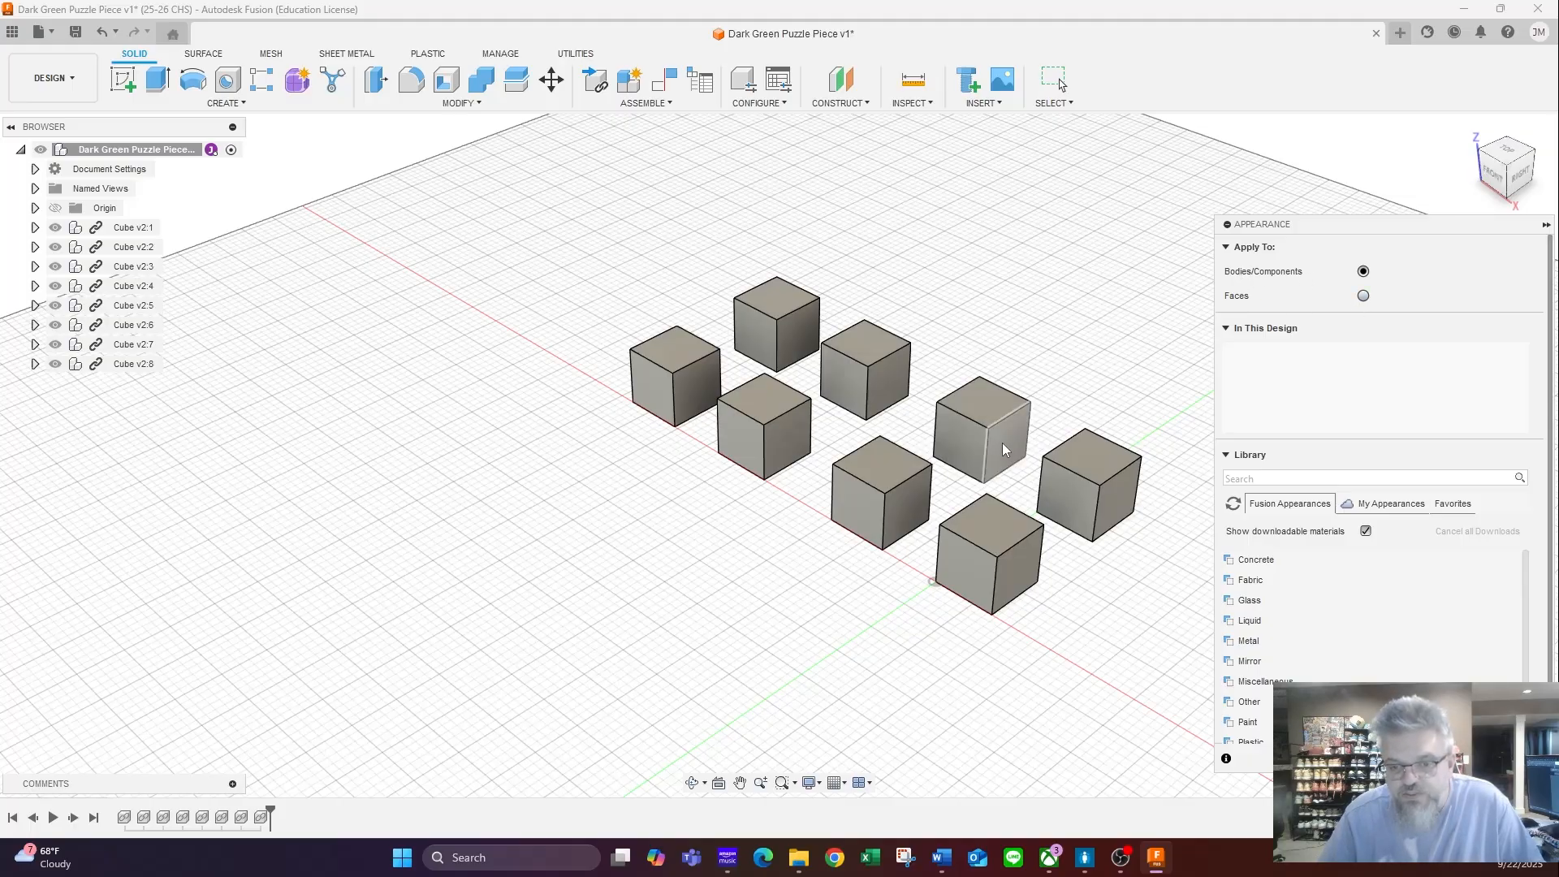
left_click(1307, 477)
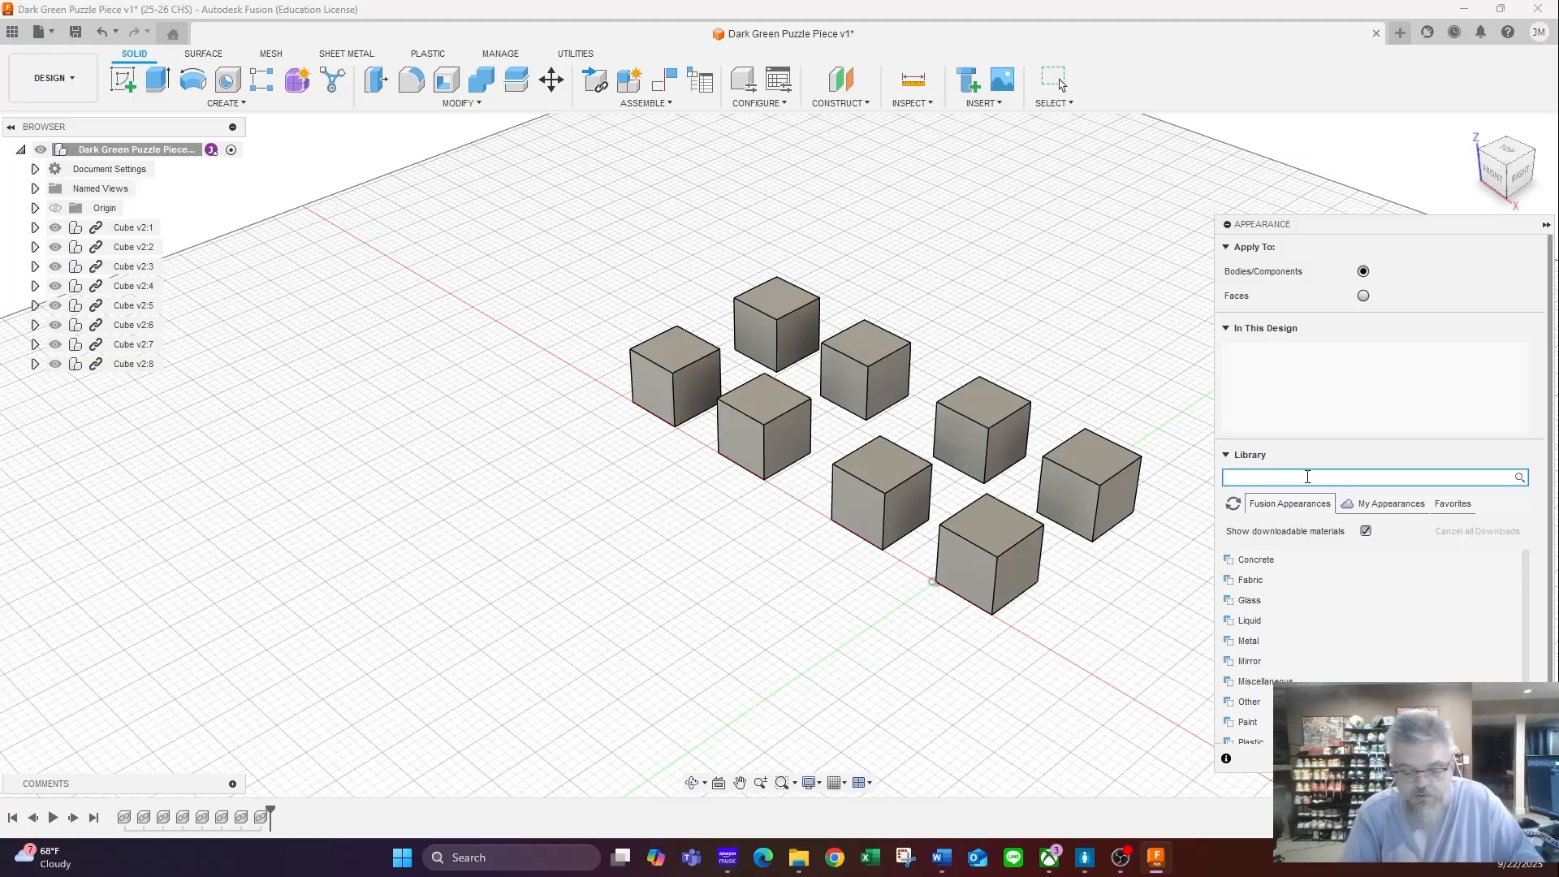
type("Plastic")
key("Return")
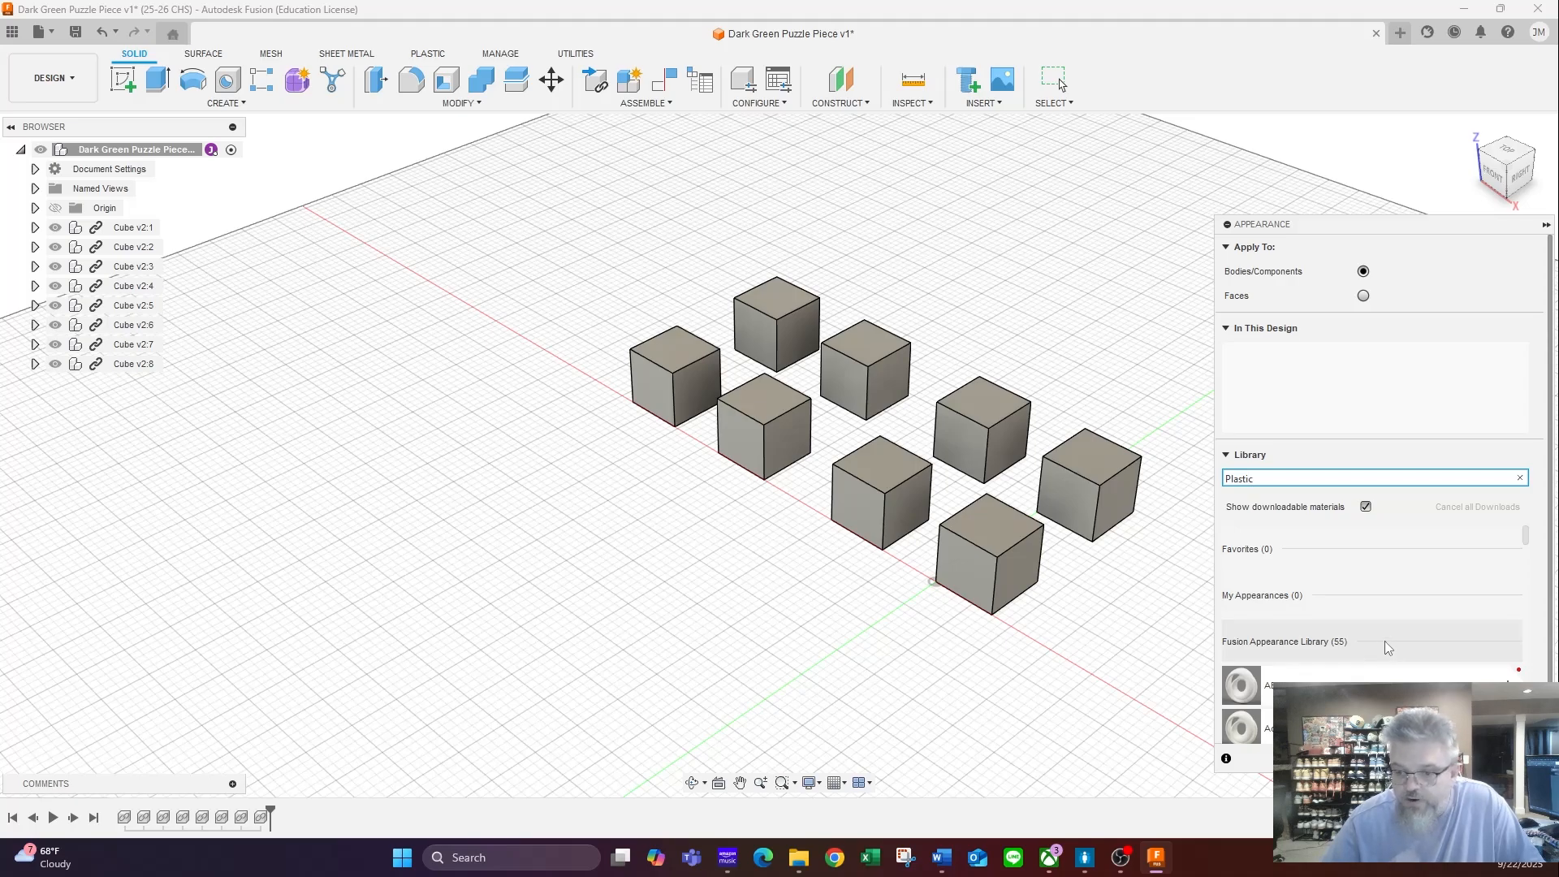
scroll(1385, 643, "down", 5)
scroll(1387, 649, "down", 5)
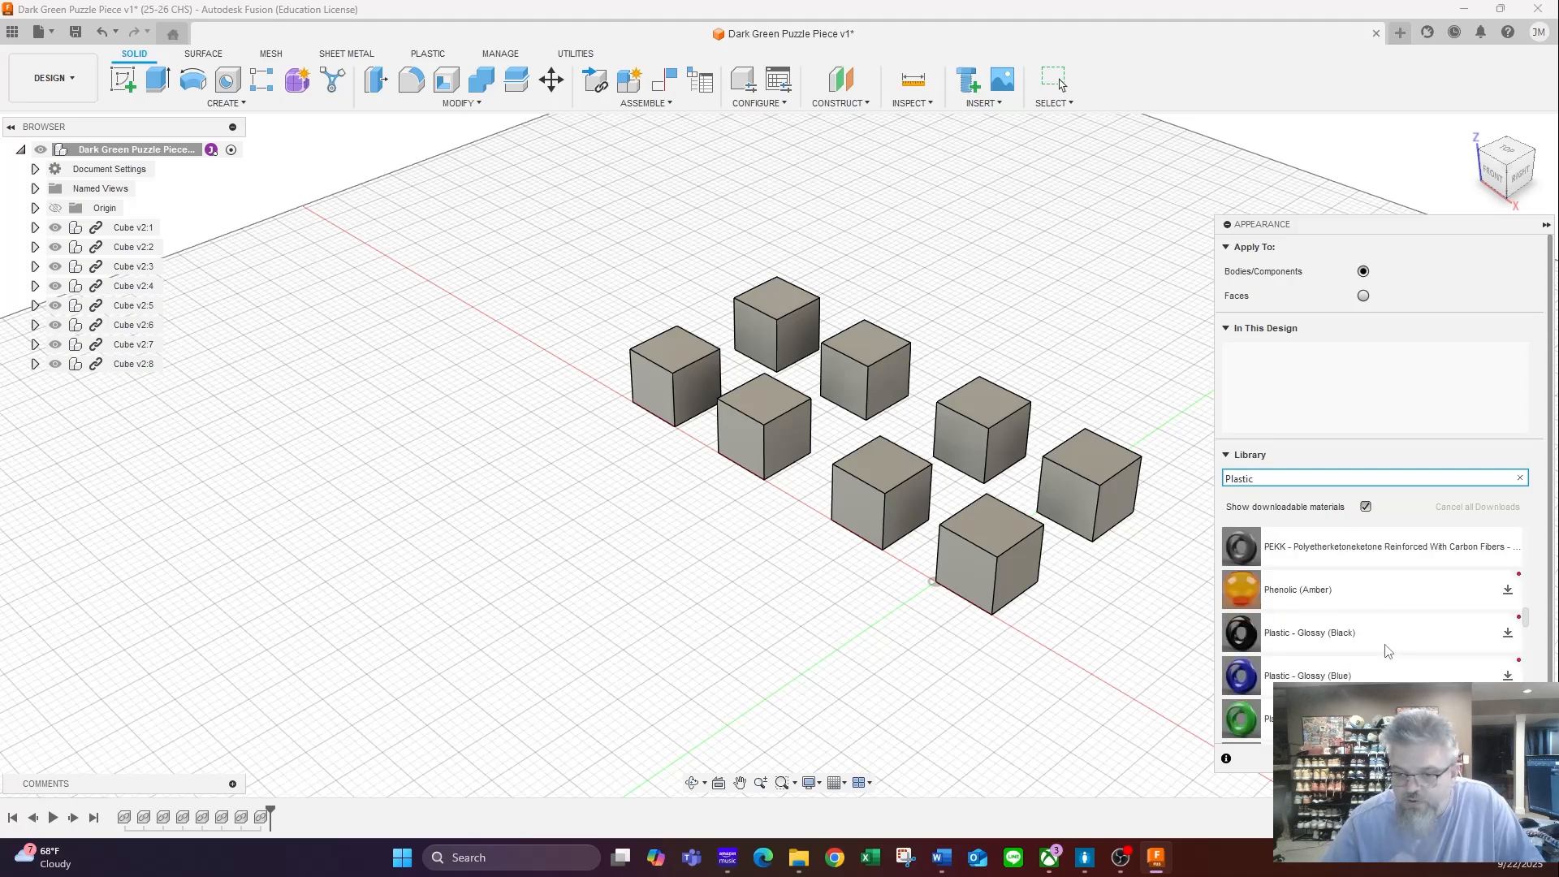
scroll(1383, 644, "down", 3)
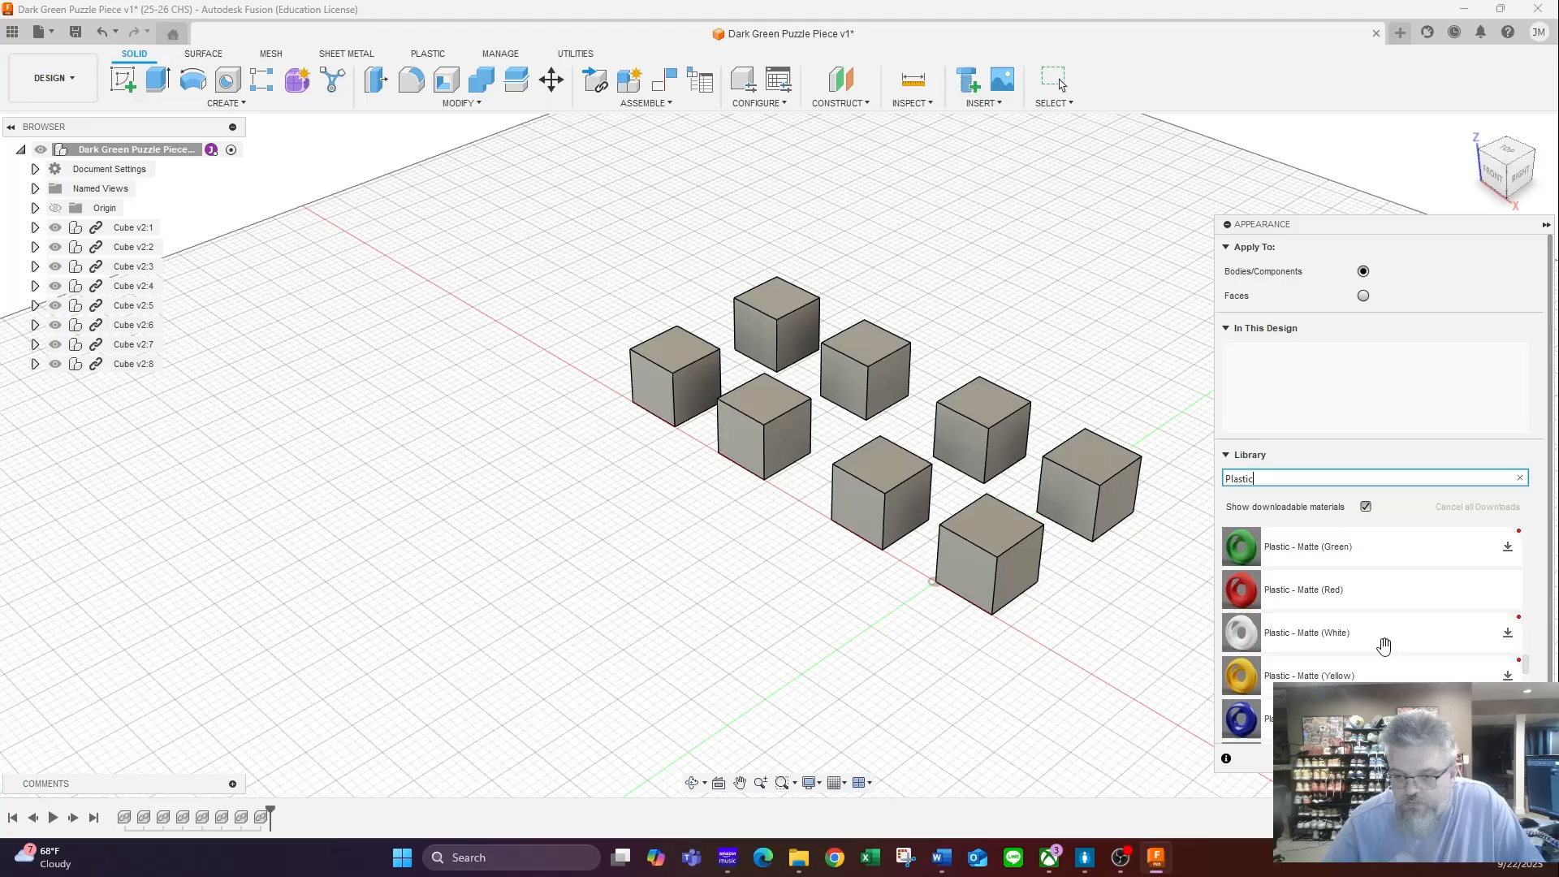
scroll(1385, 644, "up", 2)
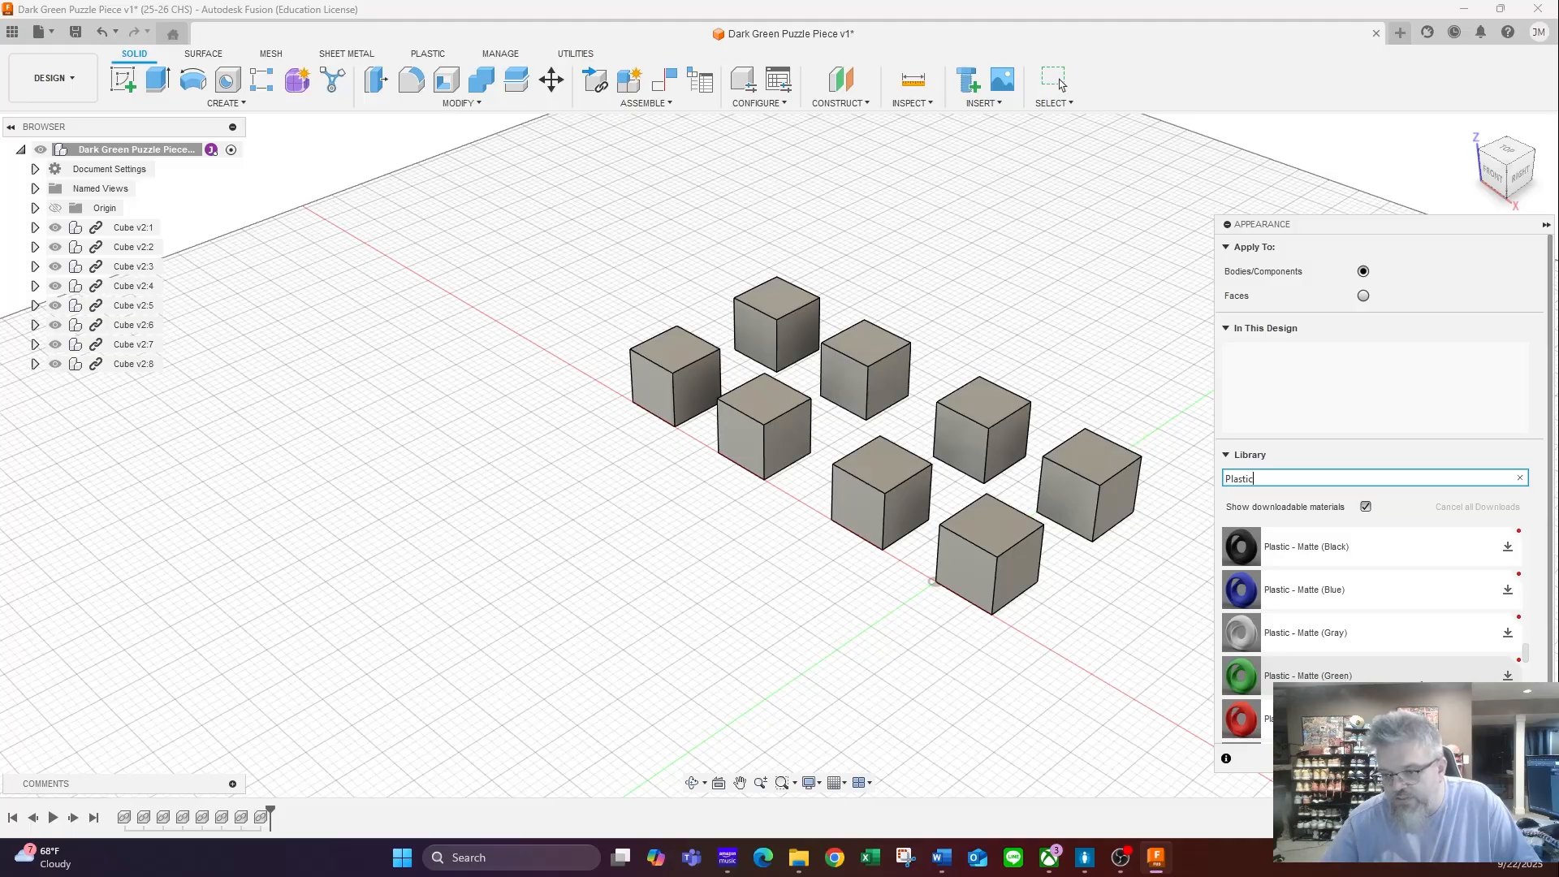
left_click(1509, 676)
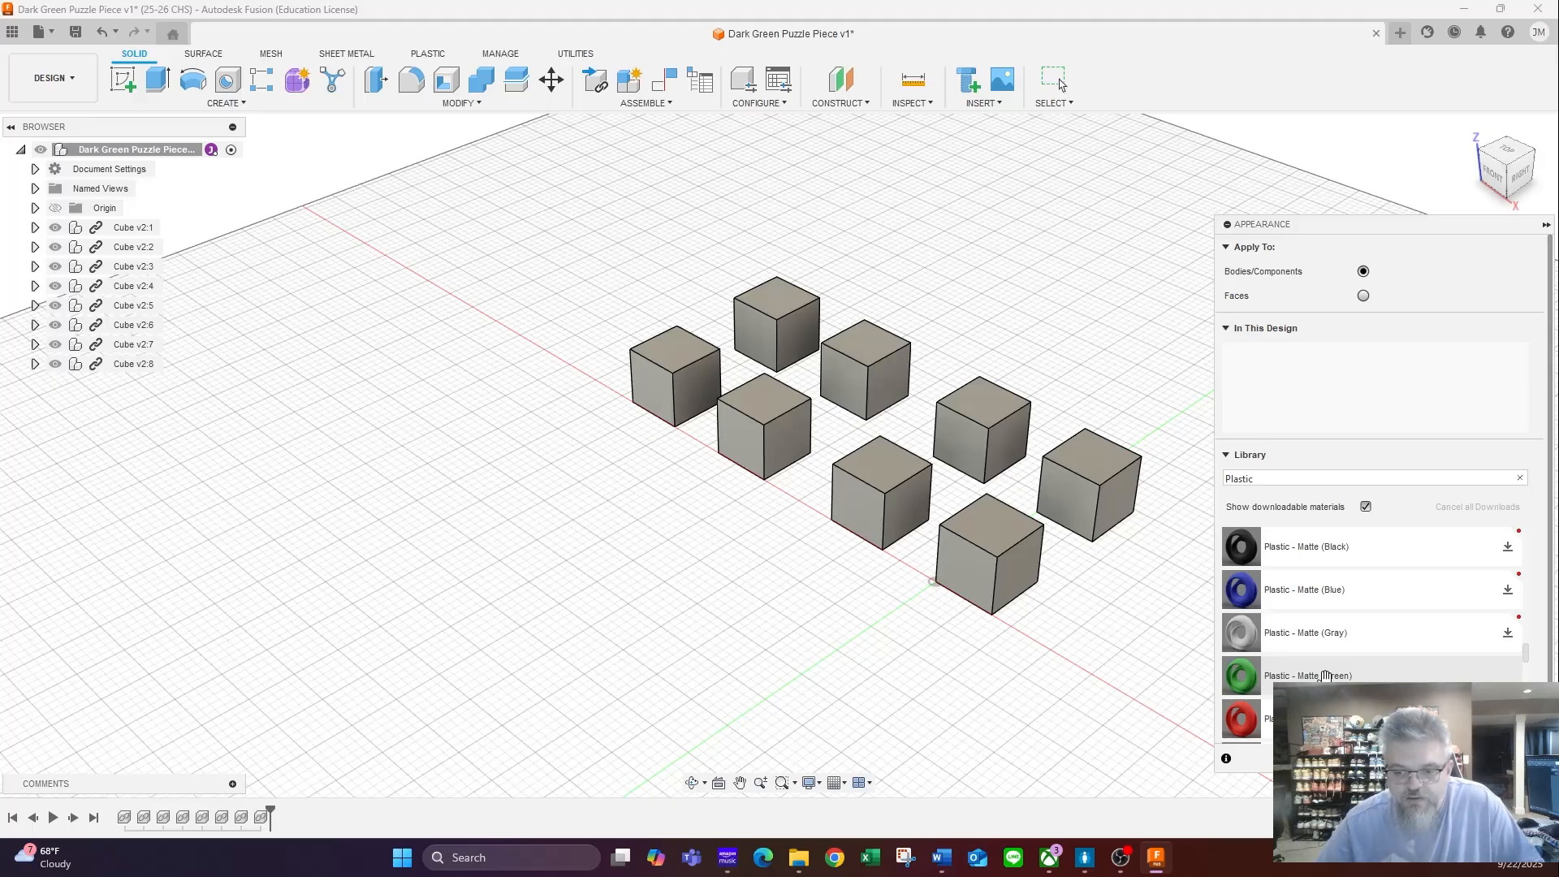
left_click_drag(1325, 676, 1327, 379)
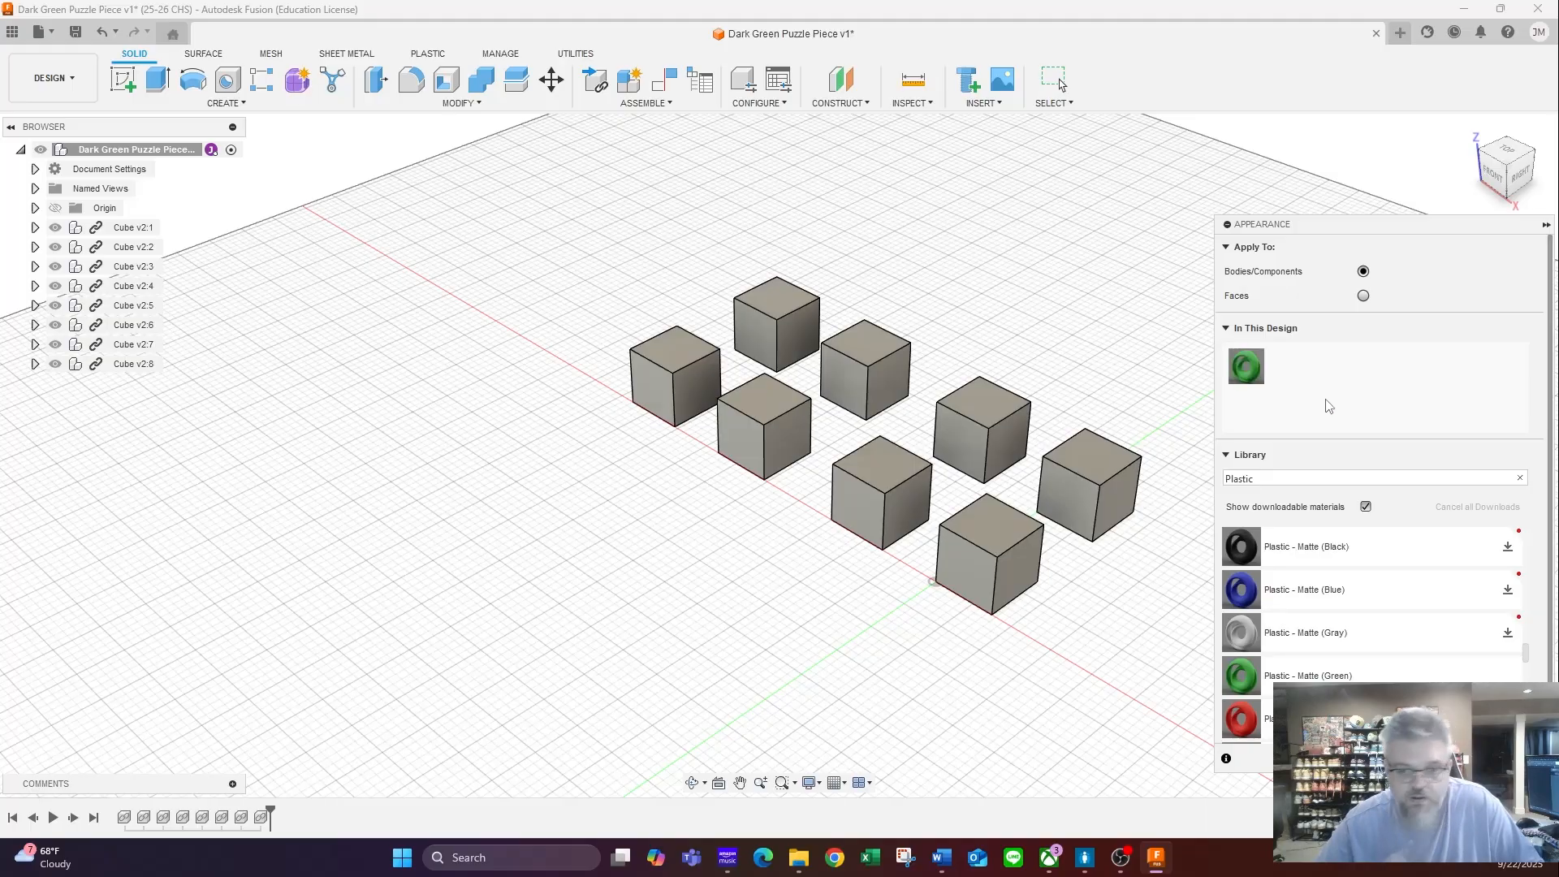
- Apply the Plastic - Matte (Green) appearance to all eight cube components
left_click(127, 229)
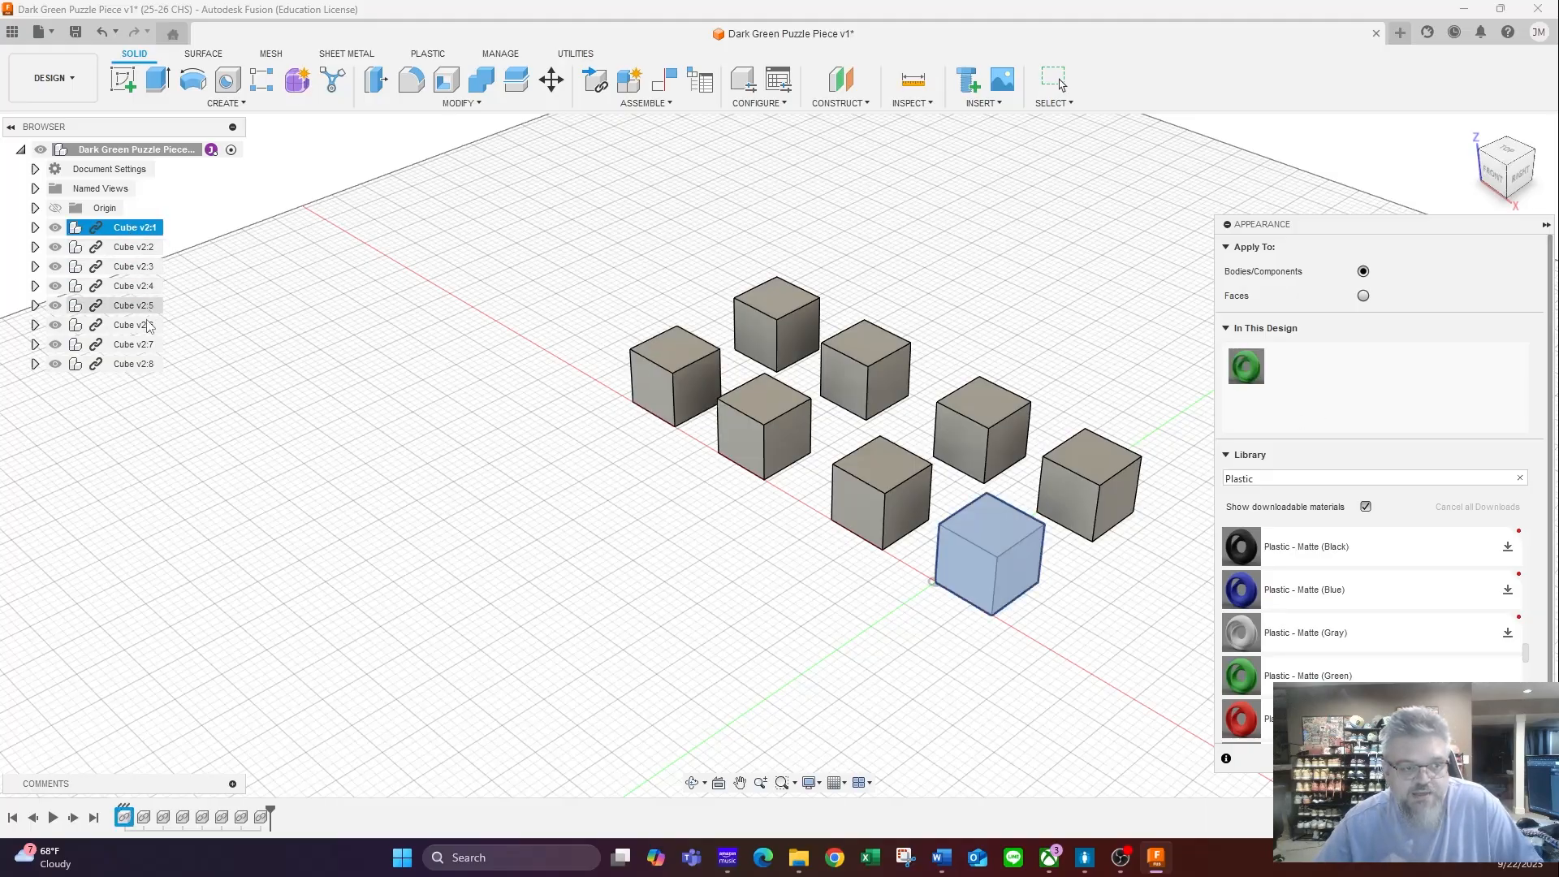
left_click(130, 364, "shift")
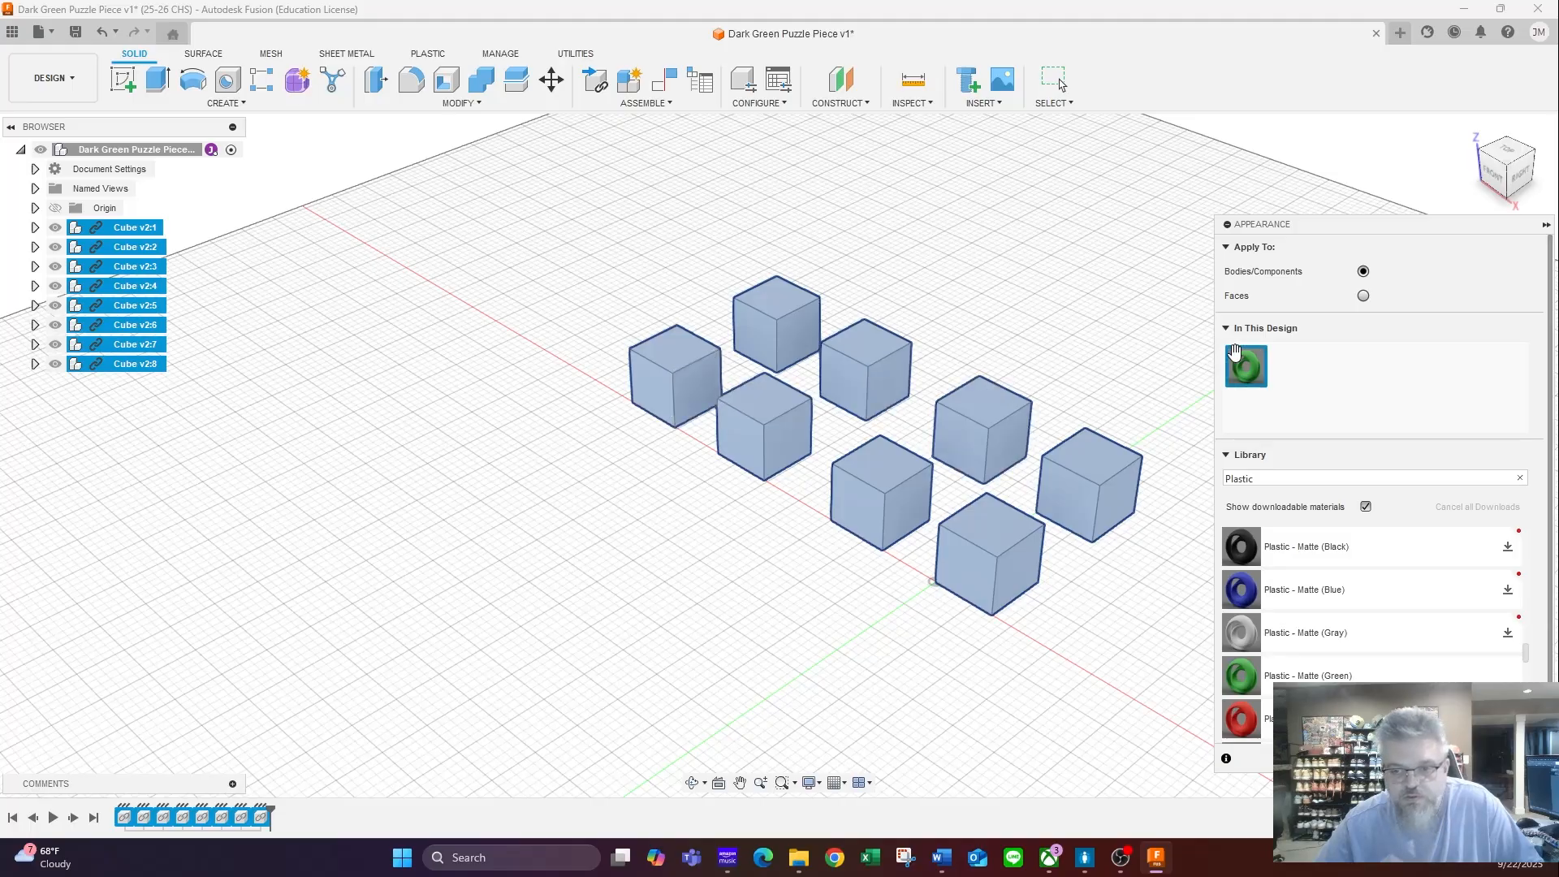
left_click_drag(1245, 363, 1092, 472)
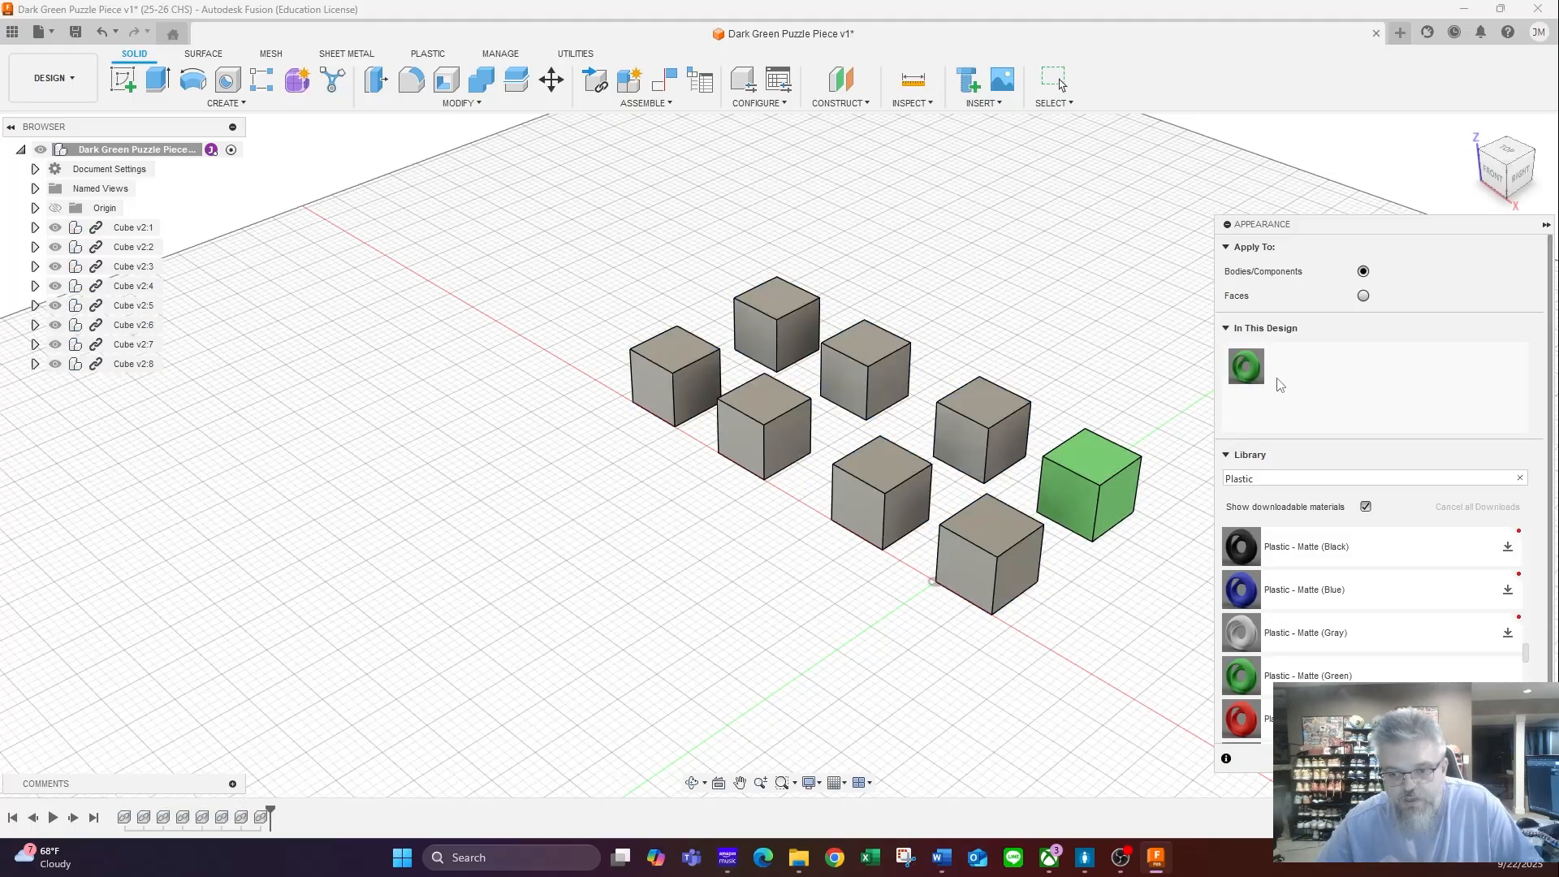
left_click_drag(1246, 367, 893, 483)
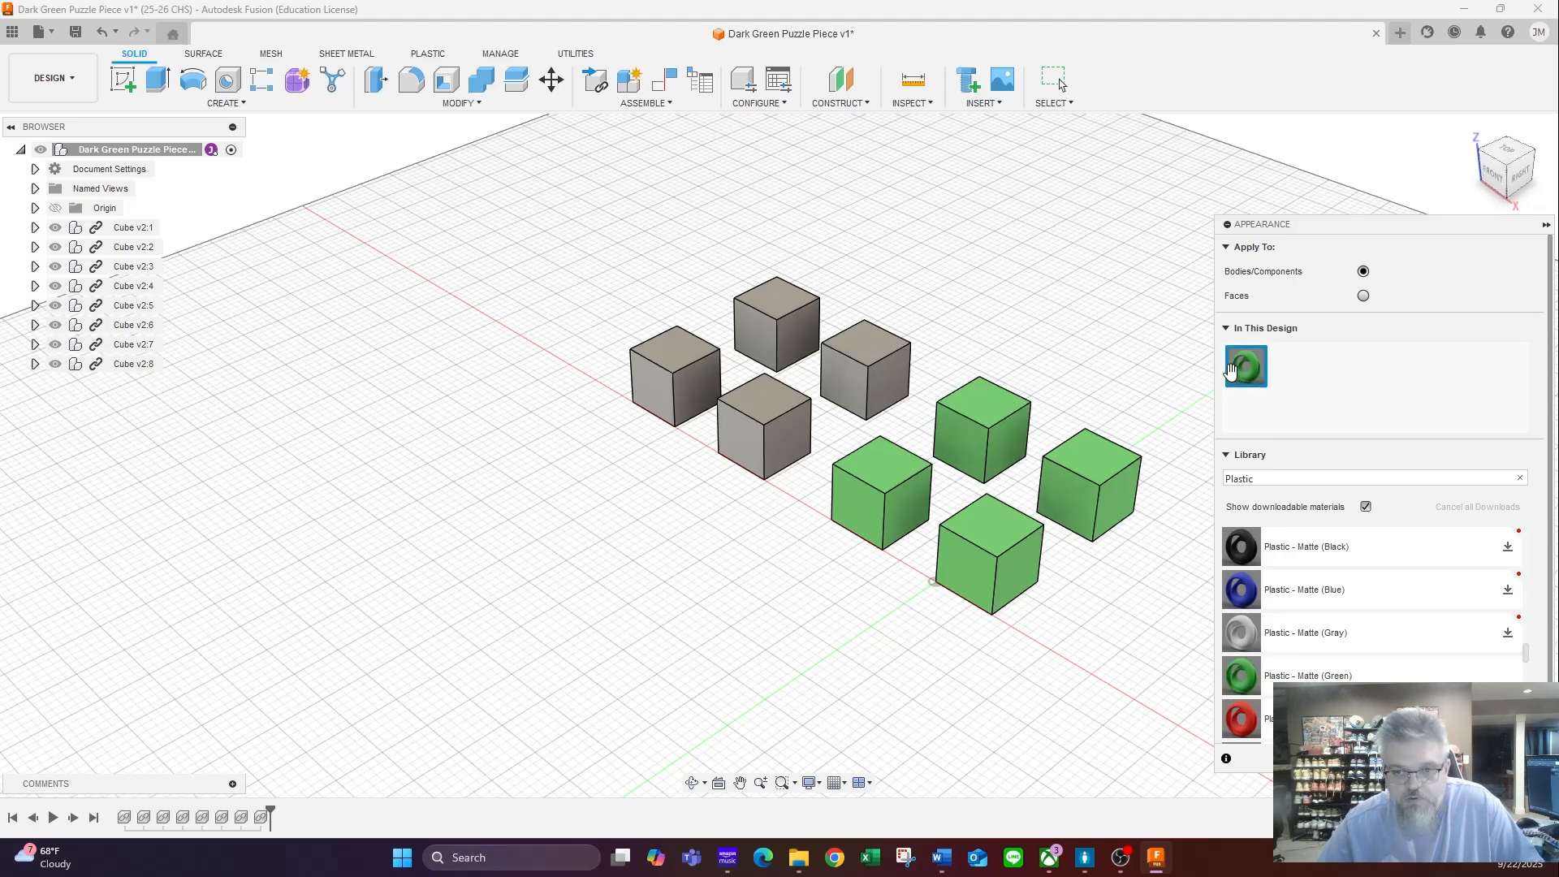
left_click_drag(1231, 370, 767, 423)
left_click_drag(1245, 367, 778, 329)
left_click_drag(1246, 367, 674, 379)
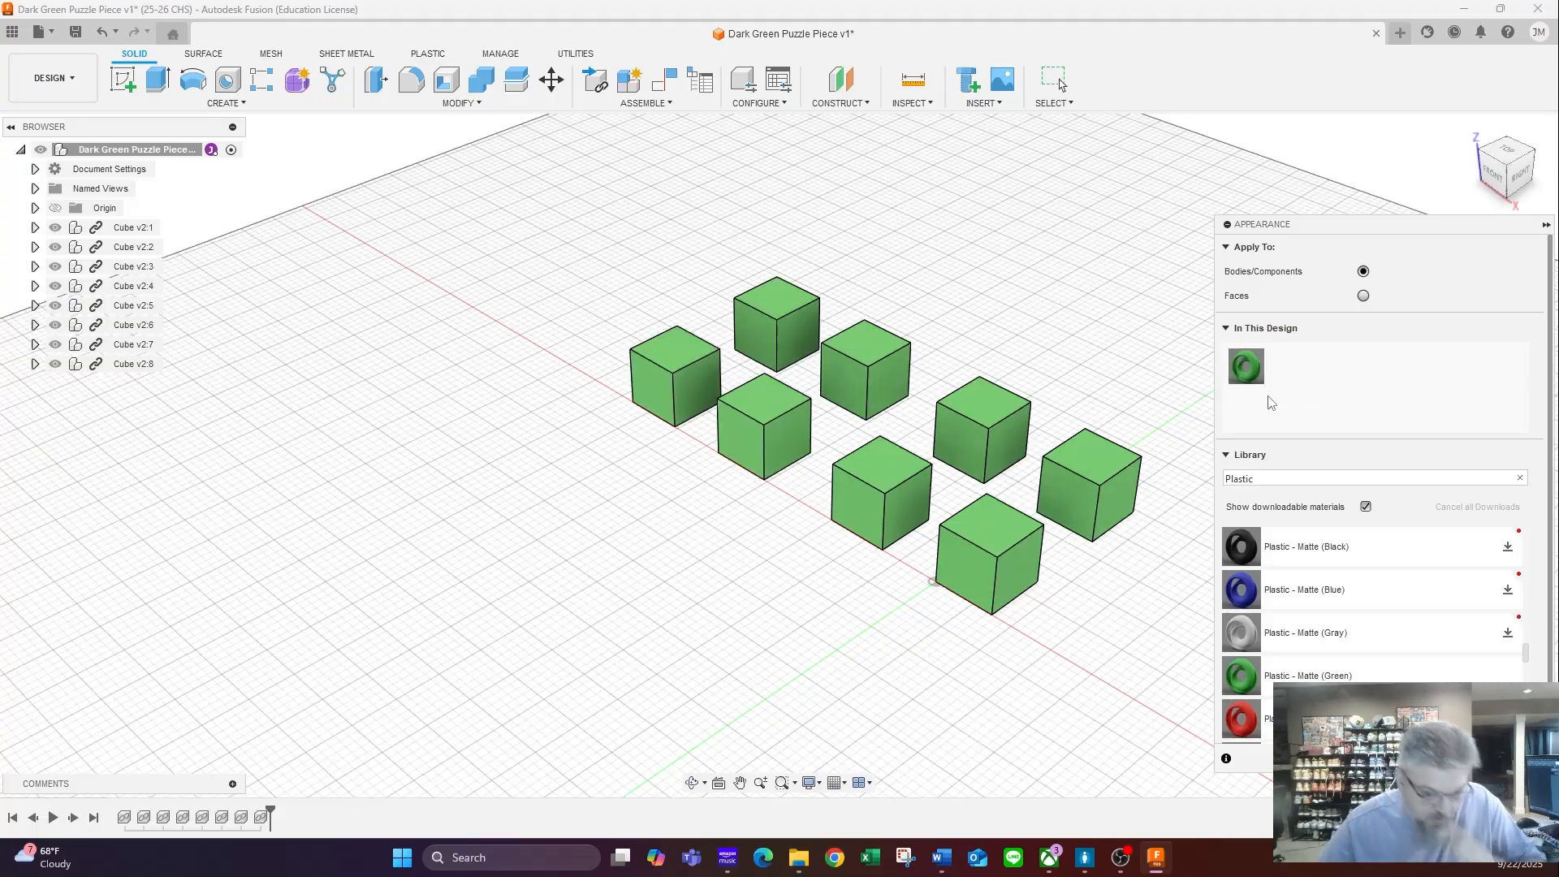
left_click_drag(1247, 367, 1303, 408)
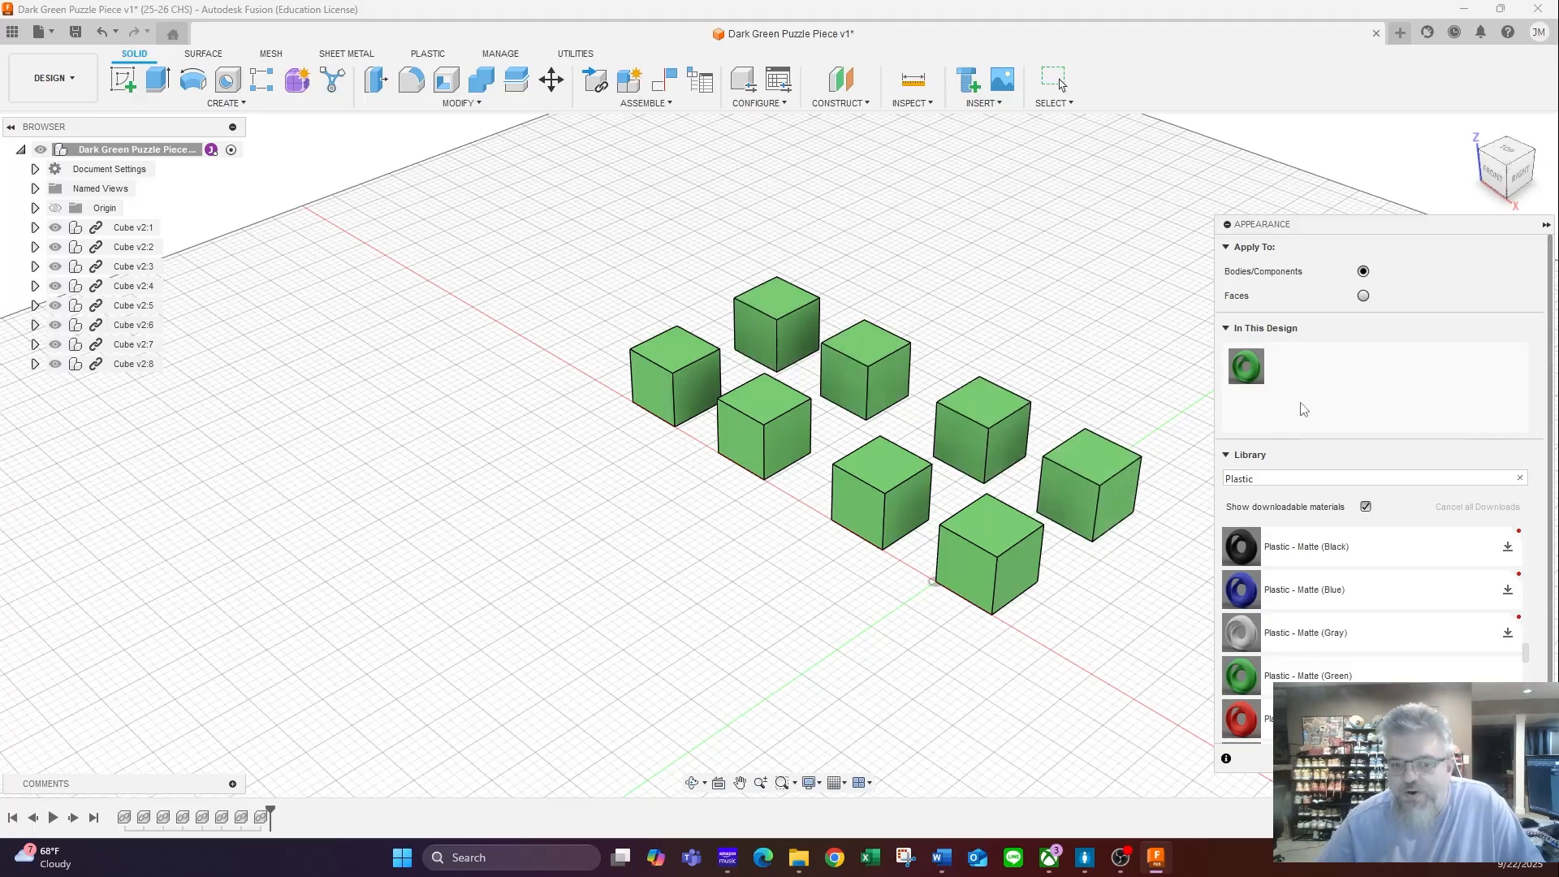
- Darken the design's Plastic - Matte (Green) appearance to RGB 23, 84, 25 and finish the appearance editing
double_click(1248, 369)
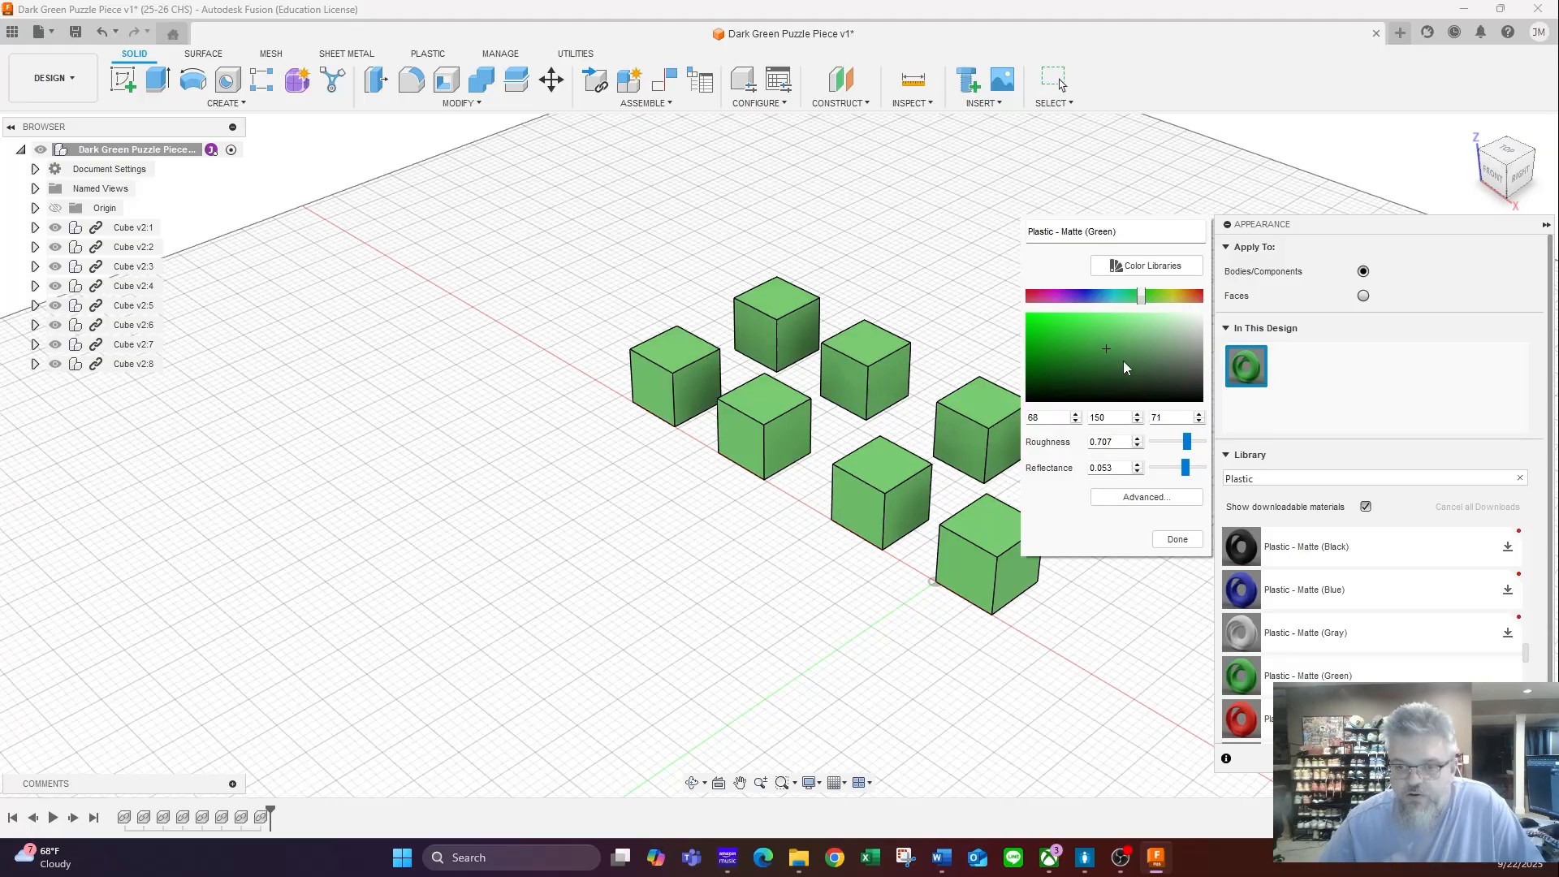
left_click_drag(1106, 348, 1078, 368)
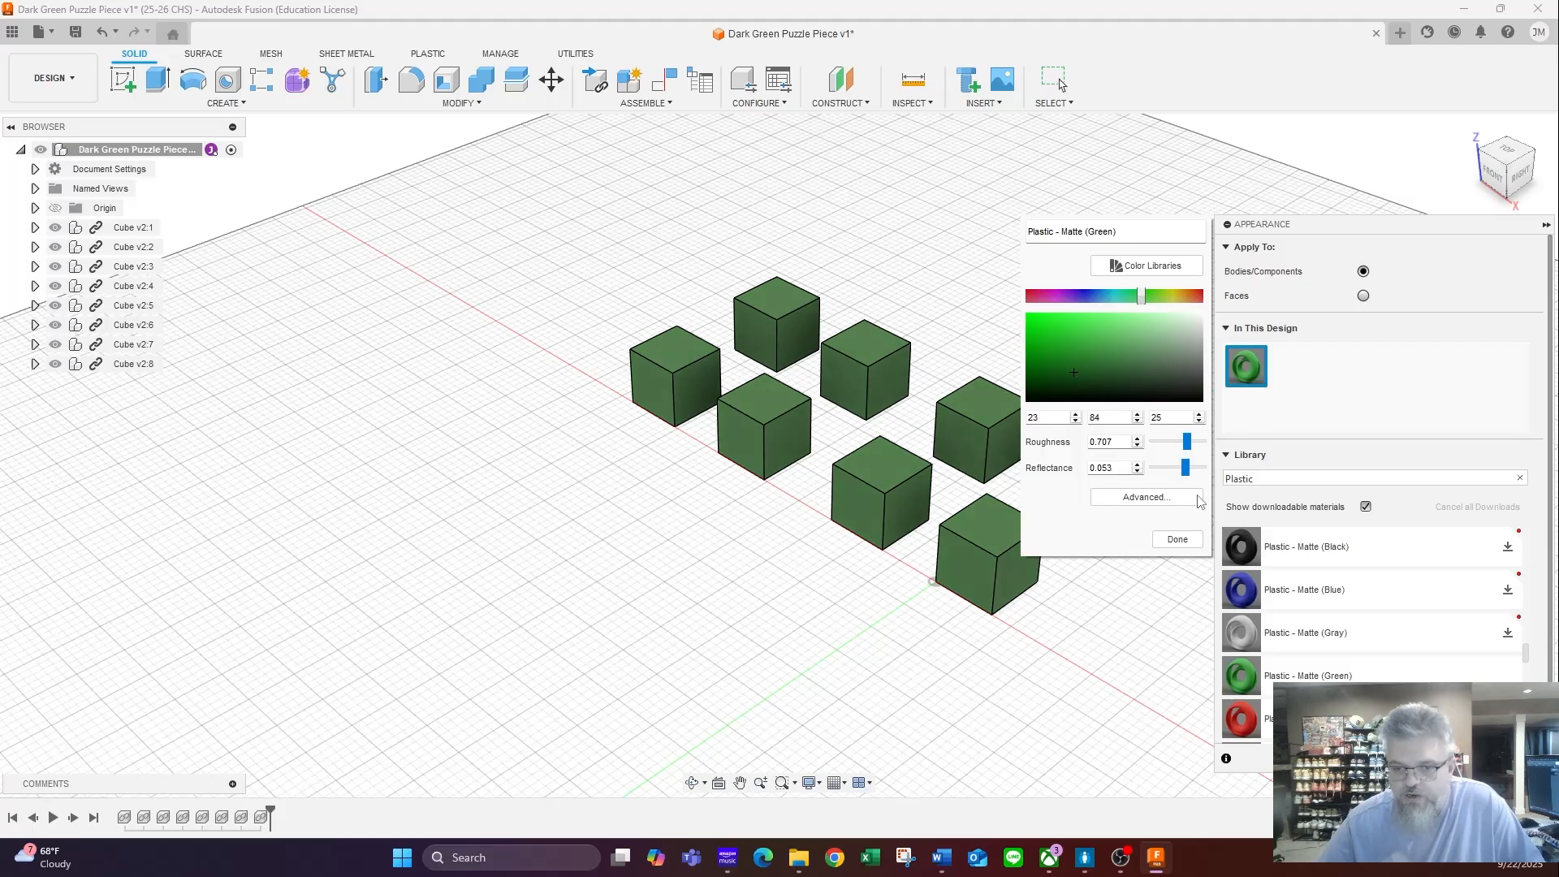
left_click(1179, 540)
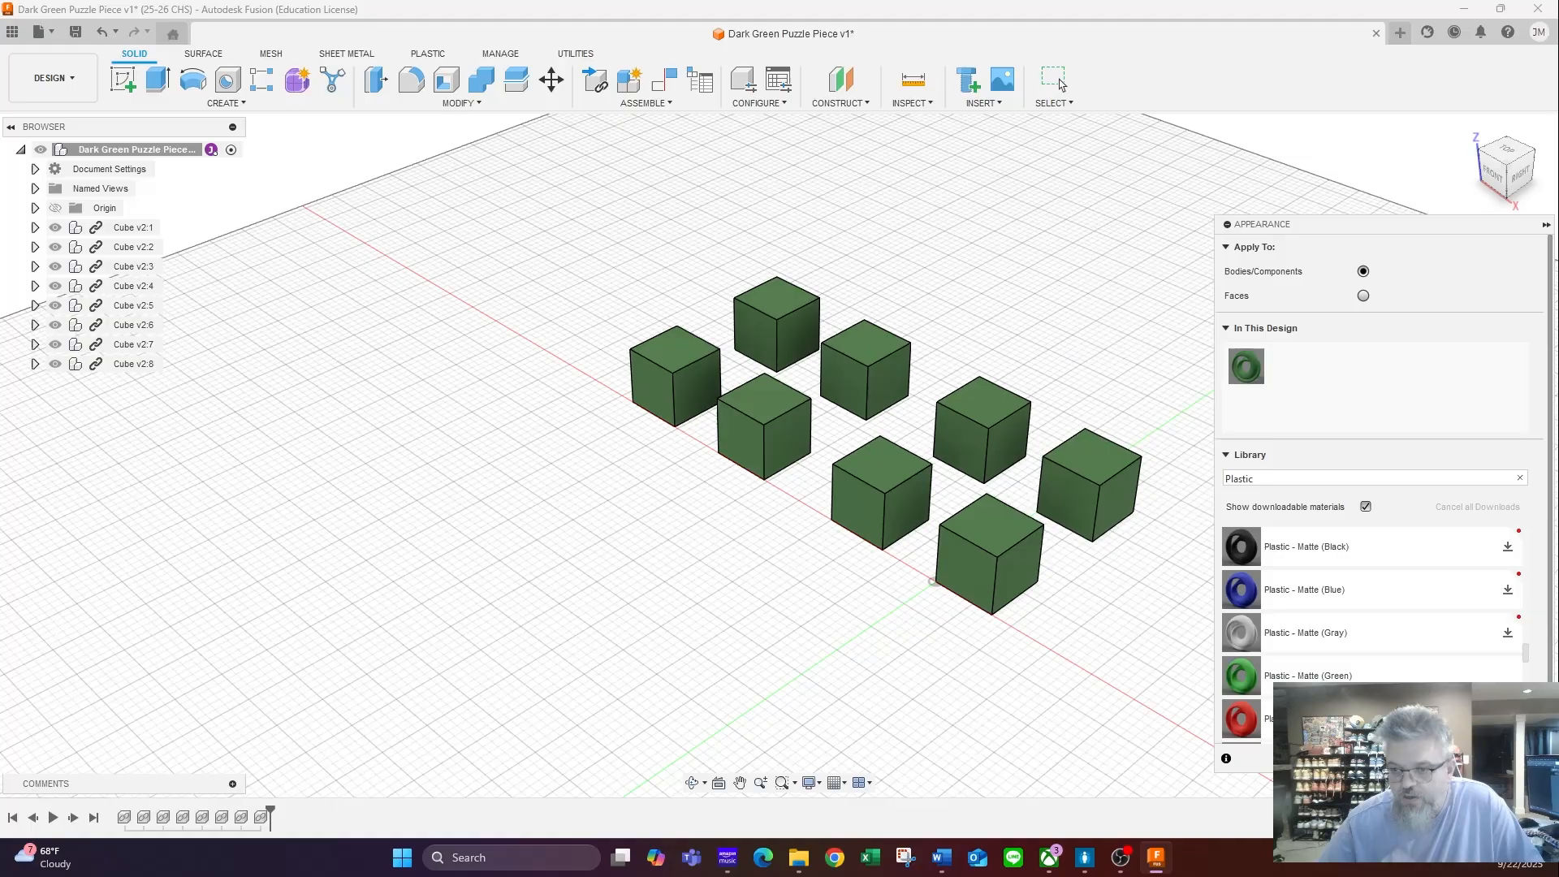
left_click(1517, 758)
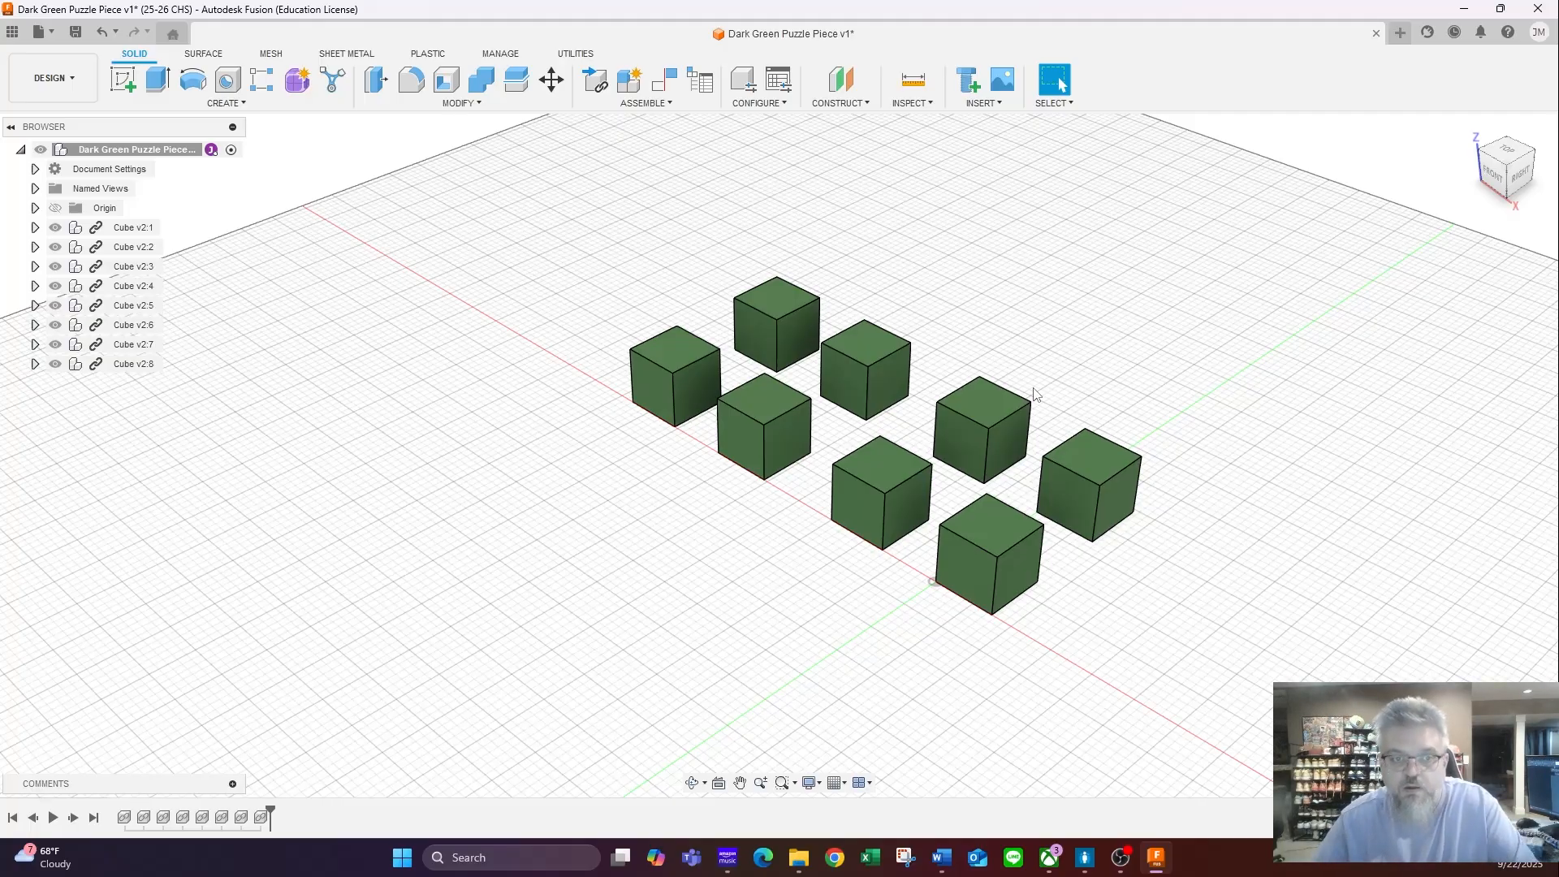
left_click(670, 108)
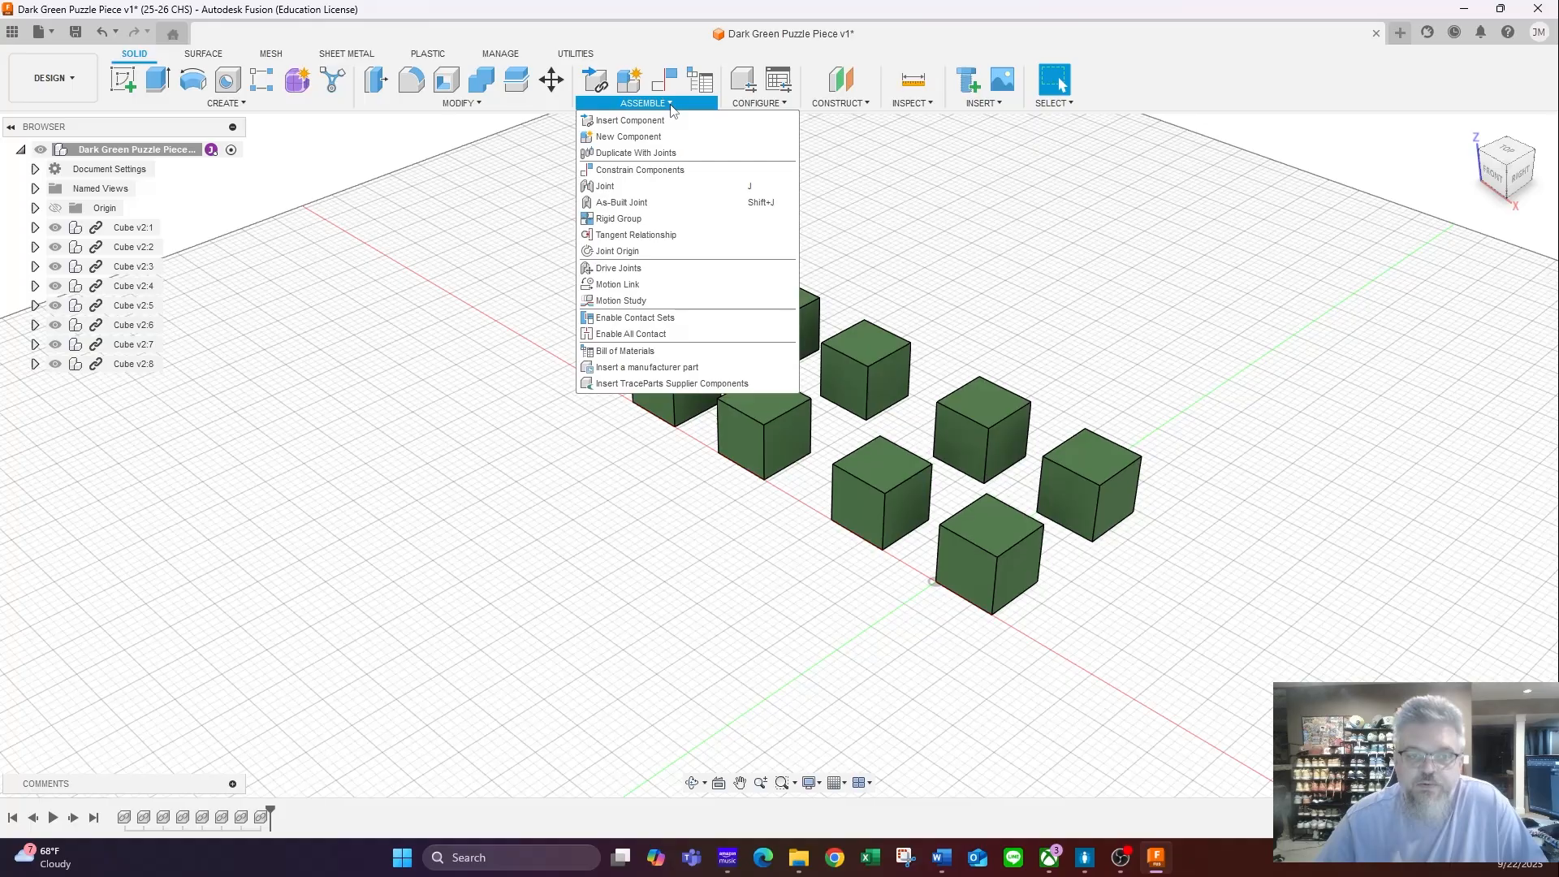
left_click(671, 188)
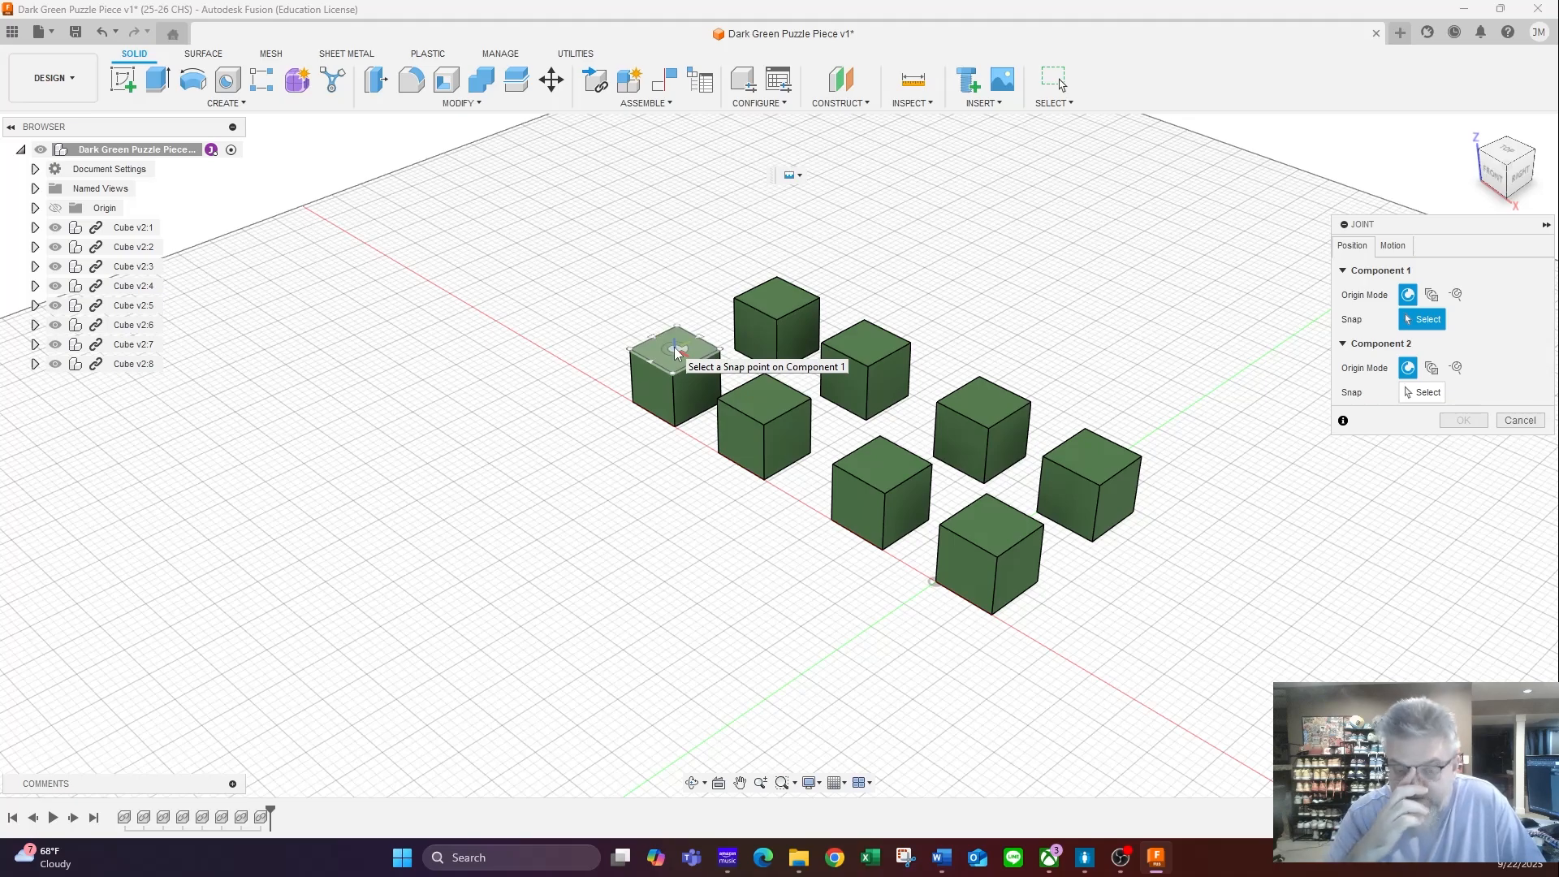
left_click(1506, 152)
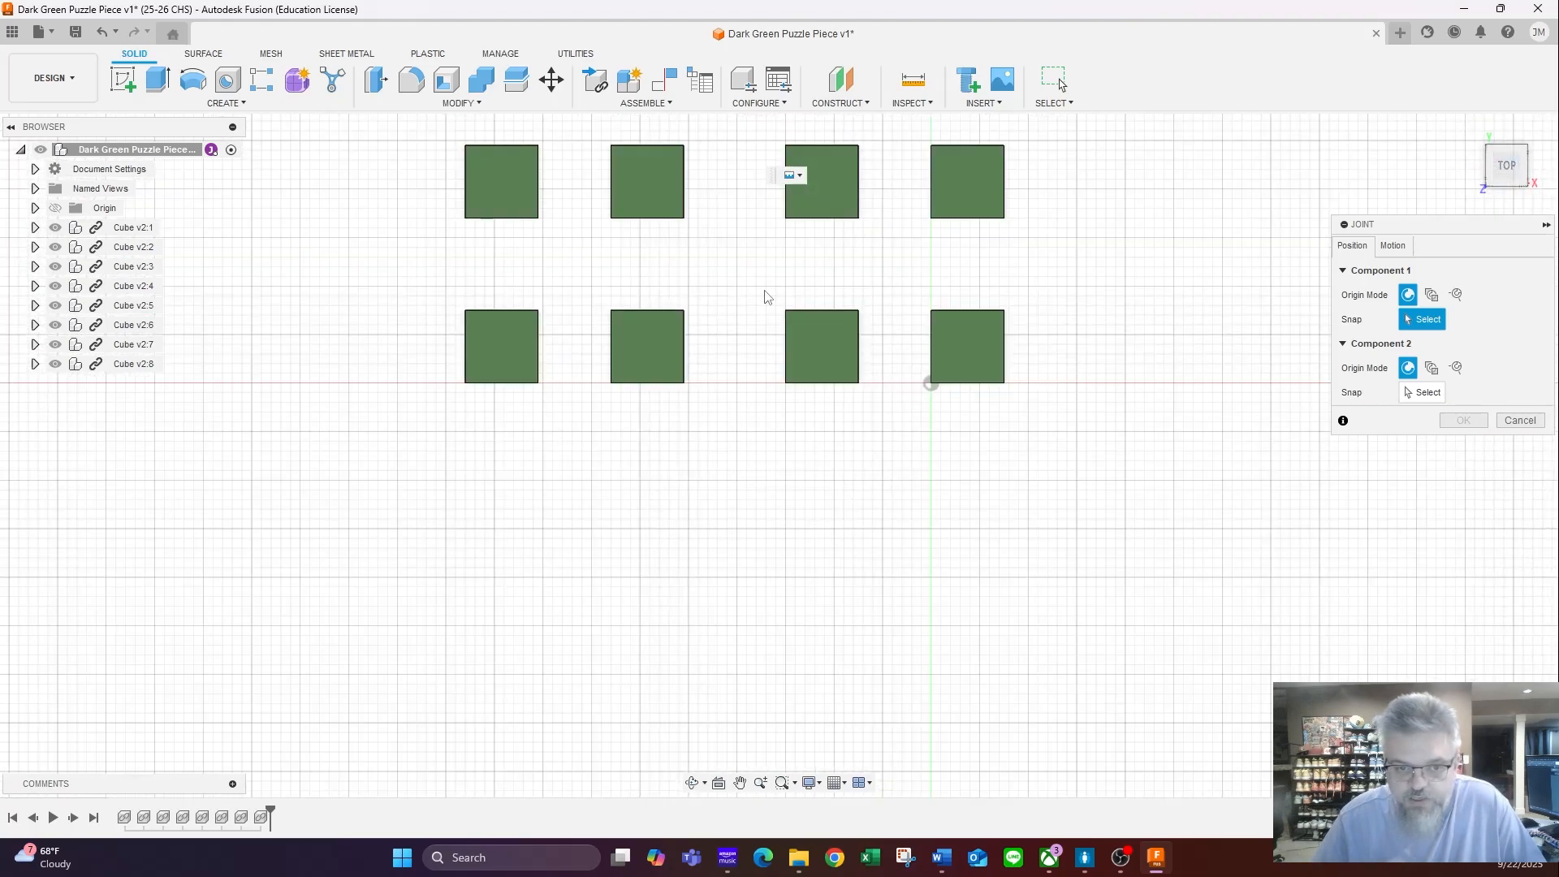
middle_click_drag(757, 318, 777, 479)
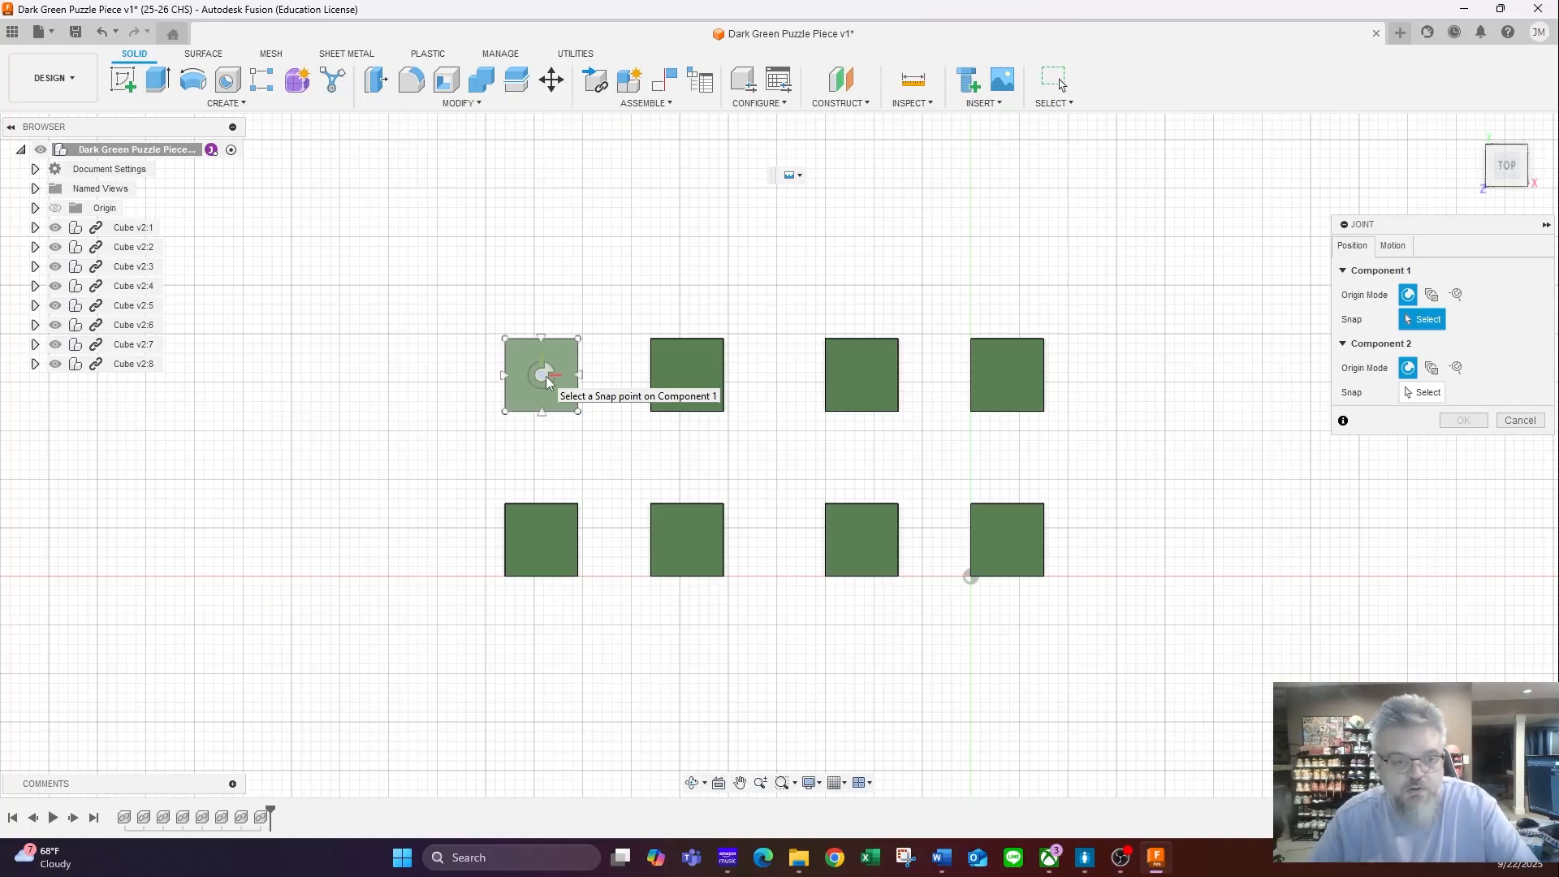
left_click(545, 378)
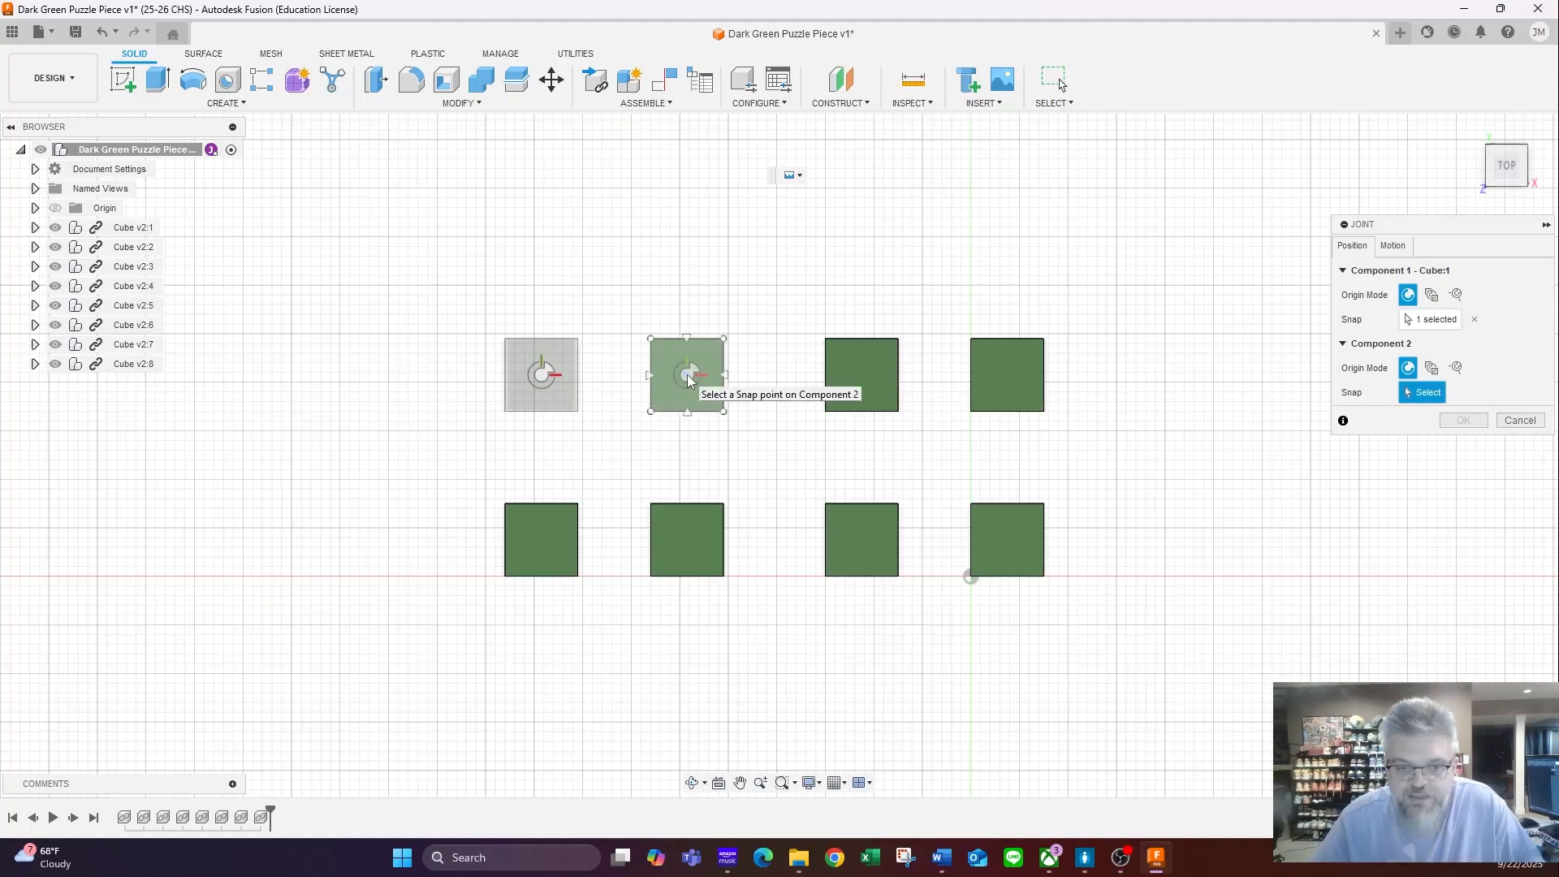
left_click(687, 377)
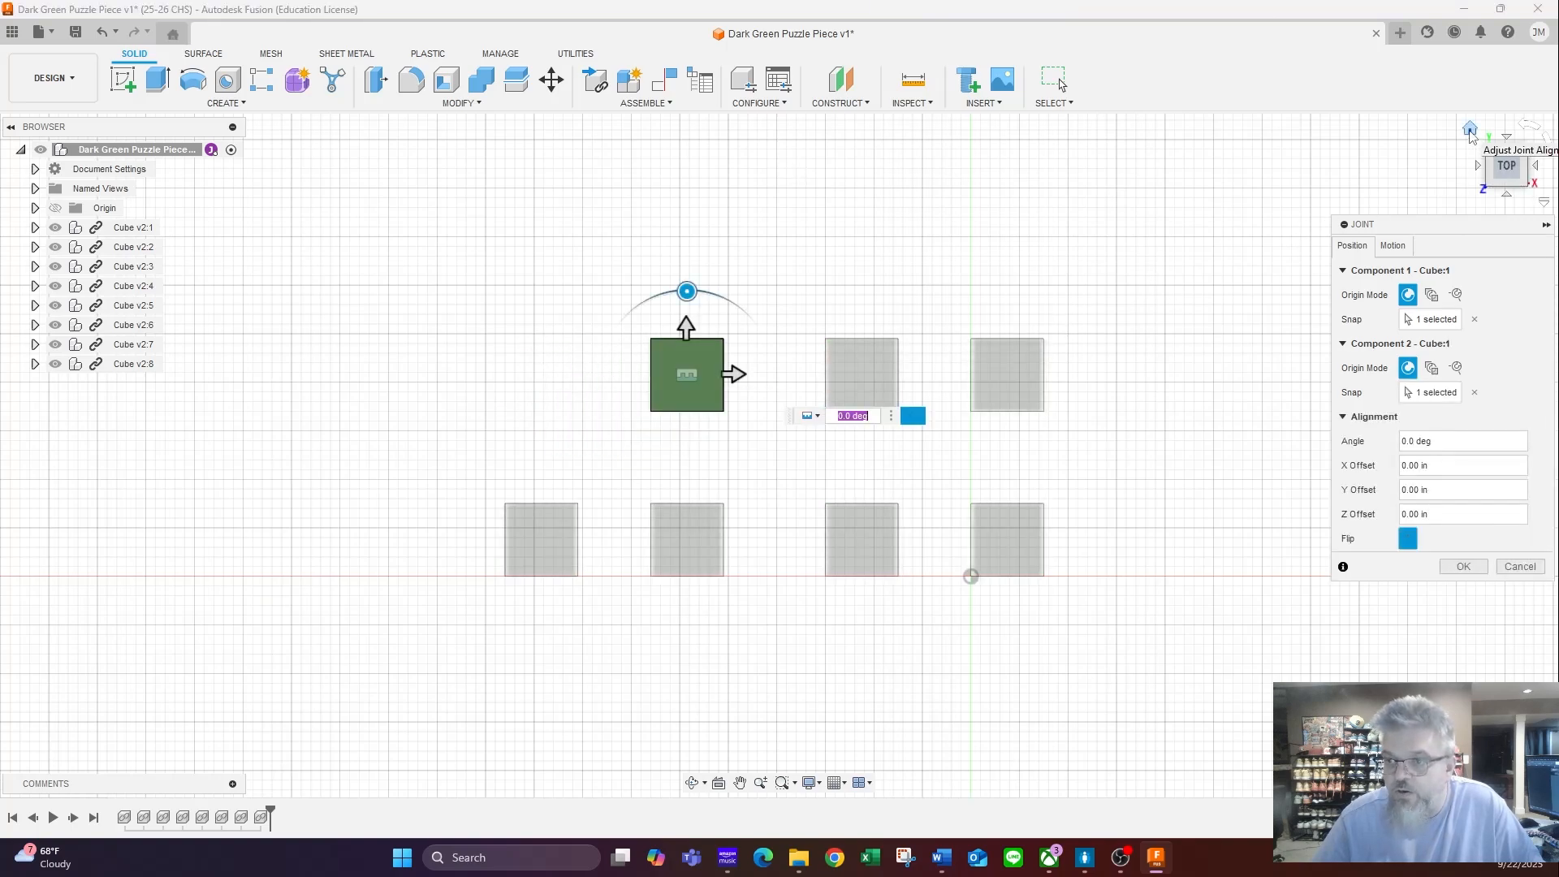
left_click(1471, 130)
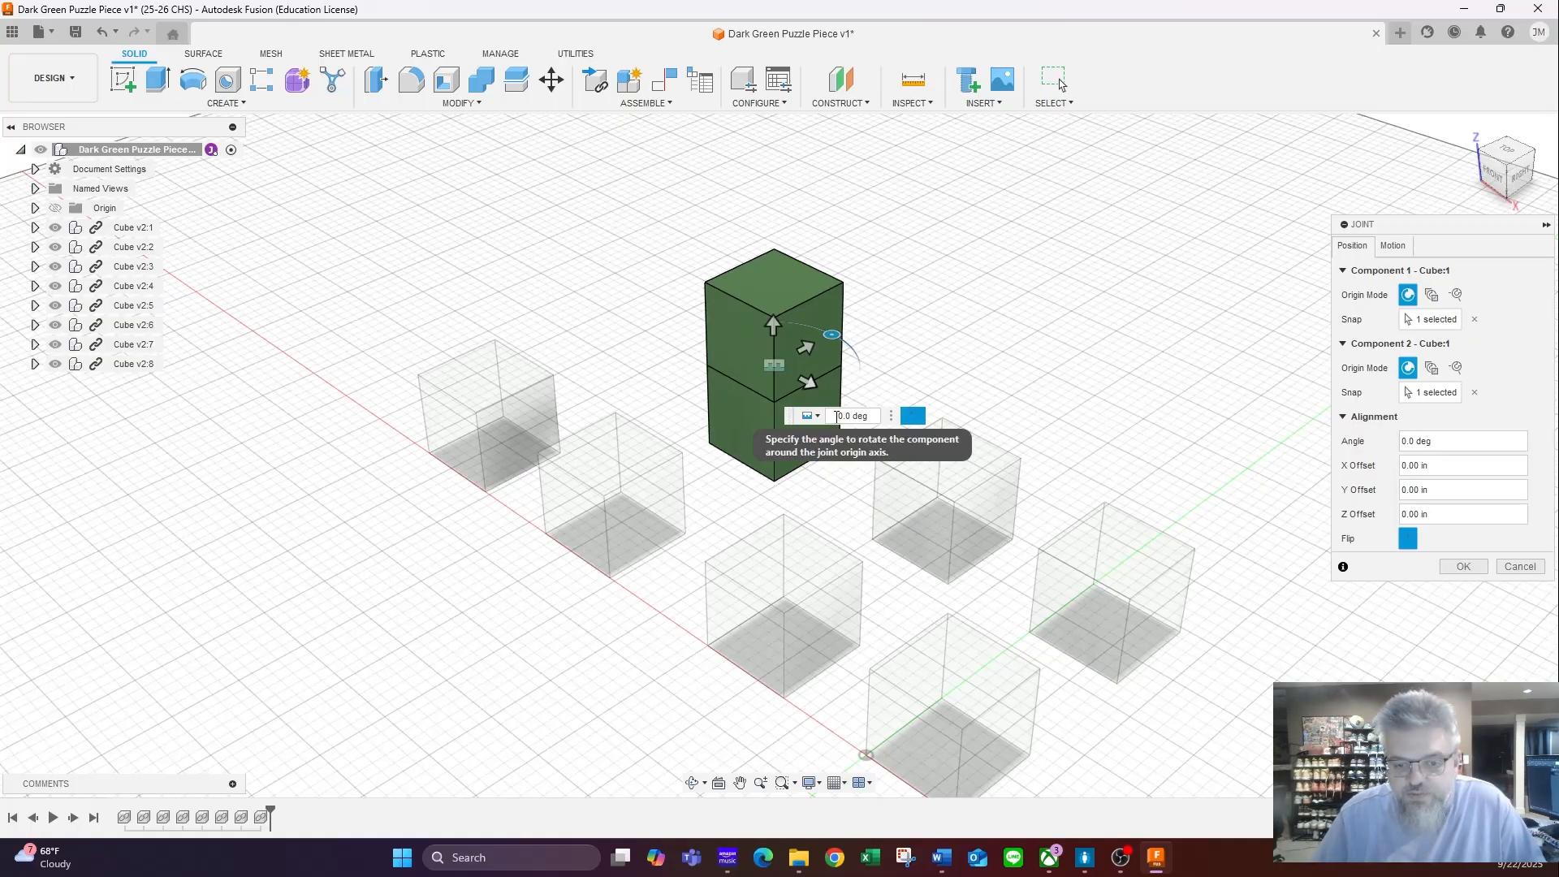
left_click_drag(836, 416, 881, 417)
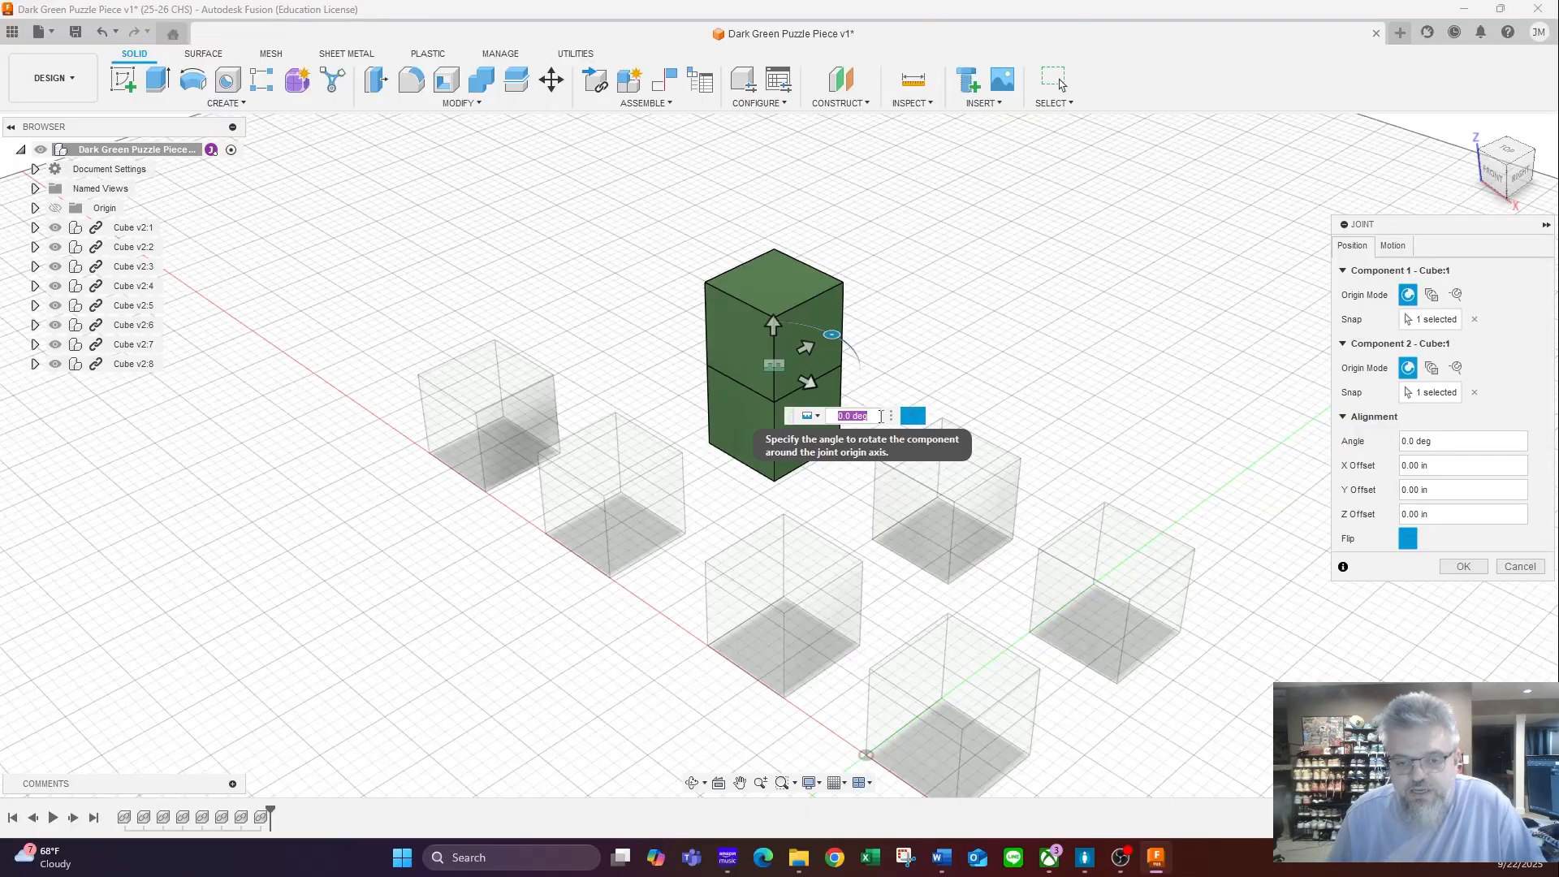
type("15")
key("Tab")
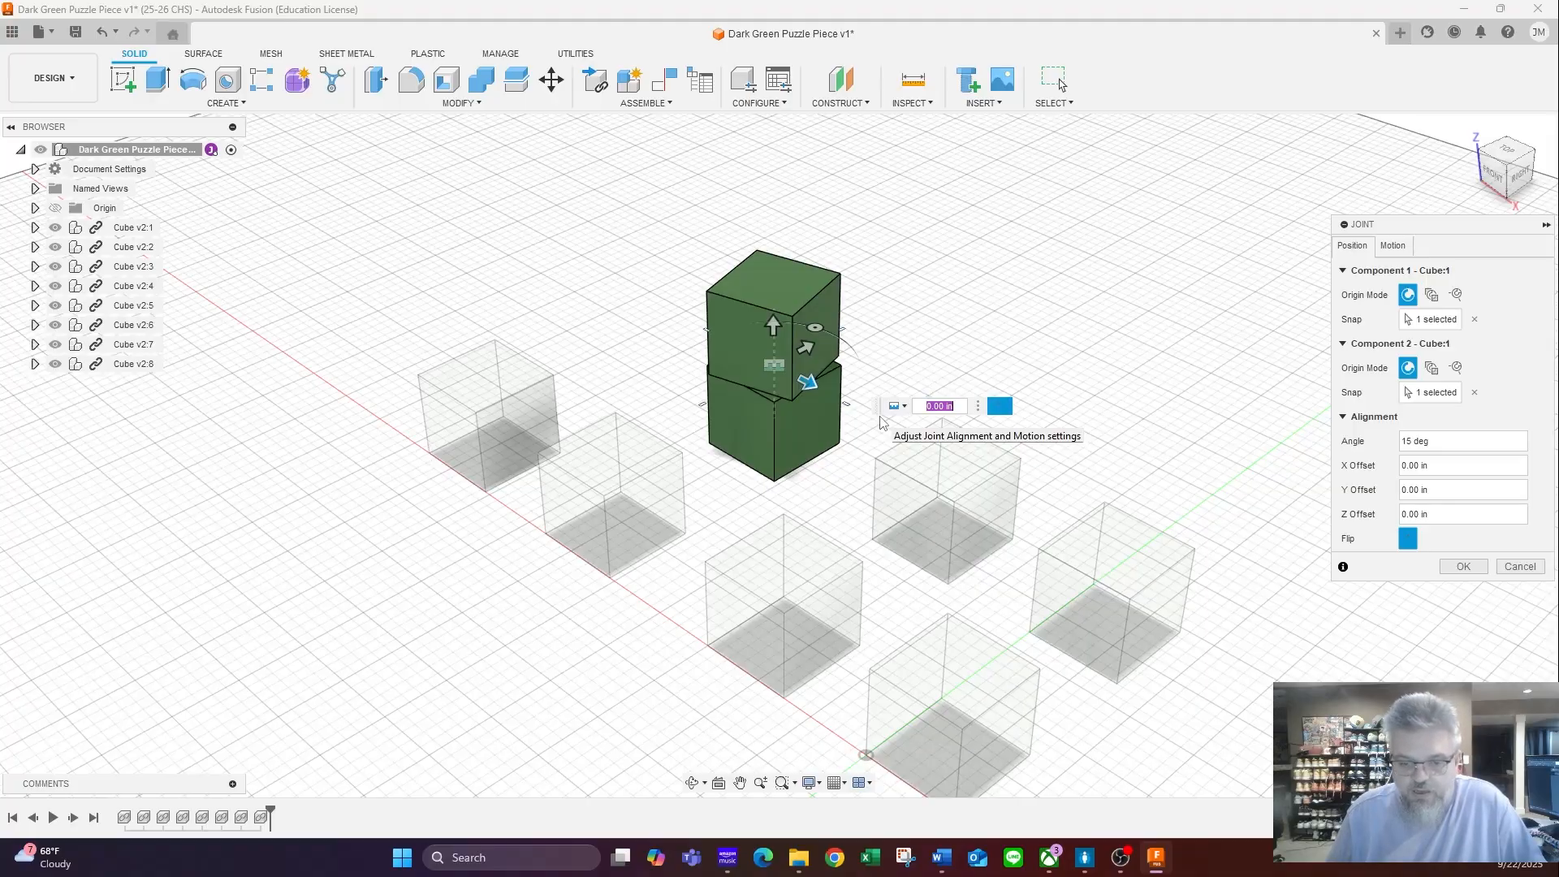
key("Escape")
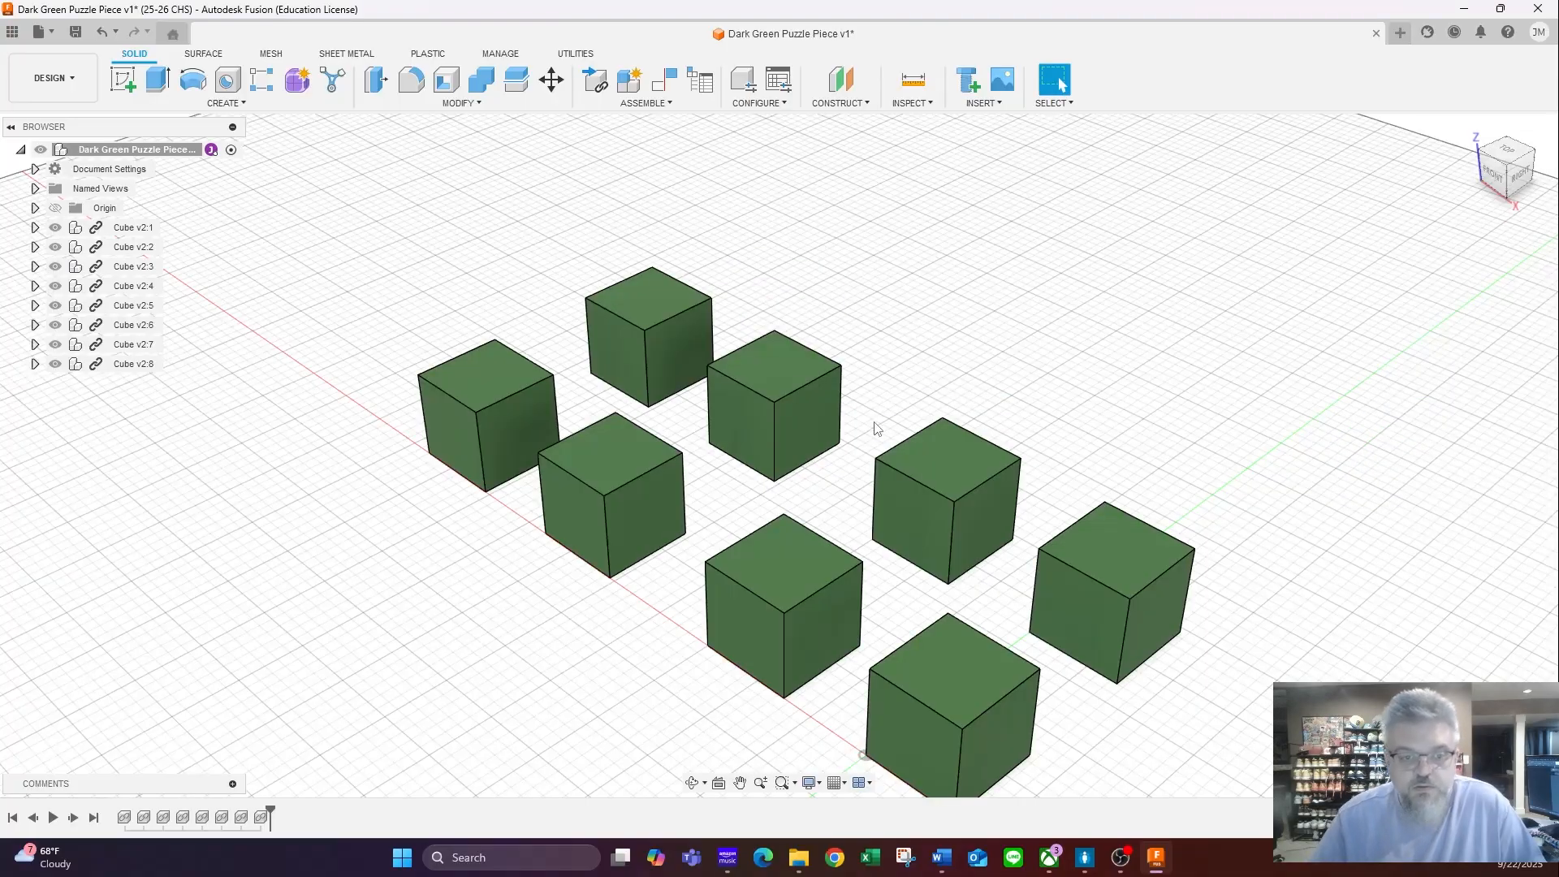
- Joint the top-face centre of the back row's farthest cube to the top-face centre of its neighbour, stacking the two cubes
key("j")
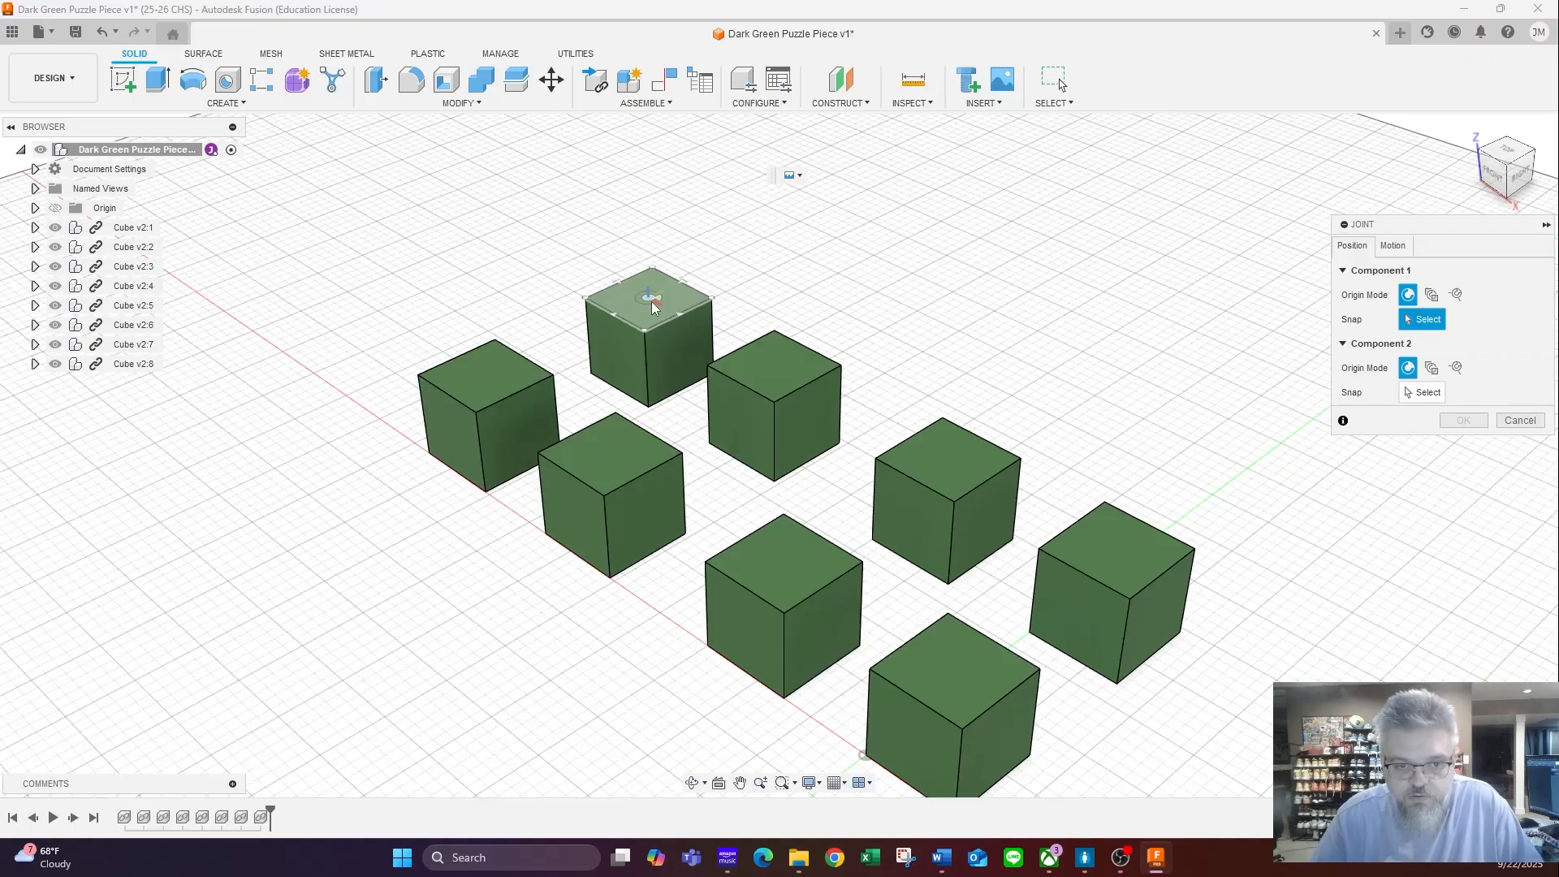
left_click(649, 302)
left_click(776, 361)
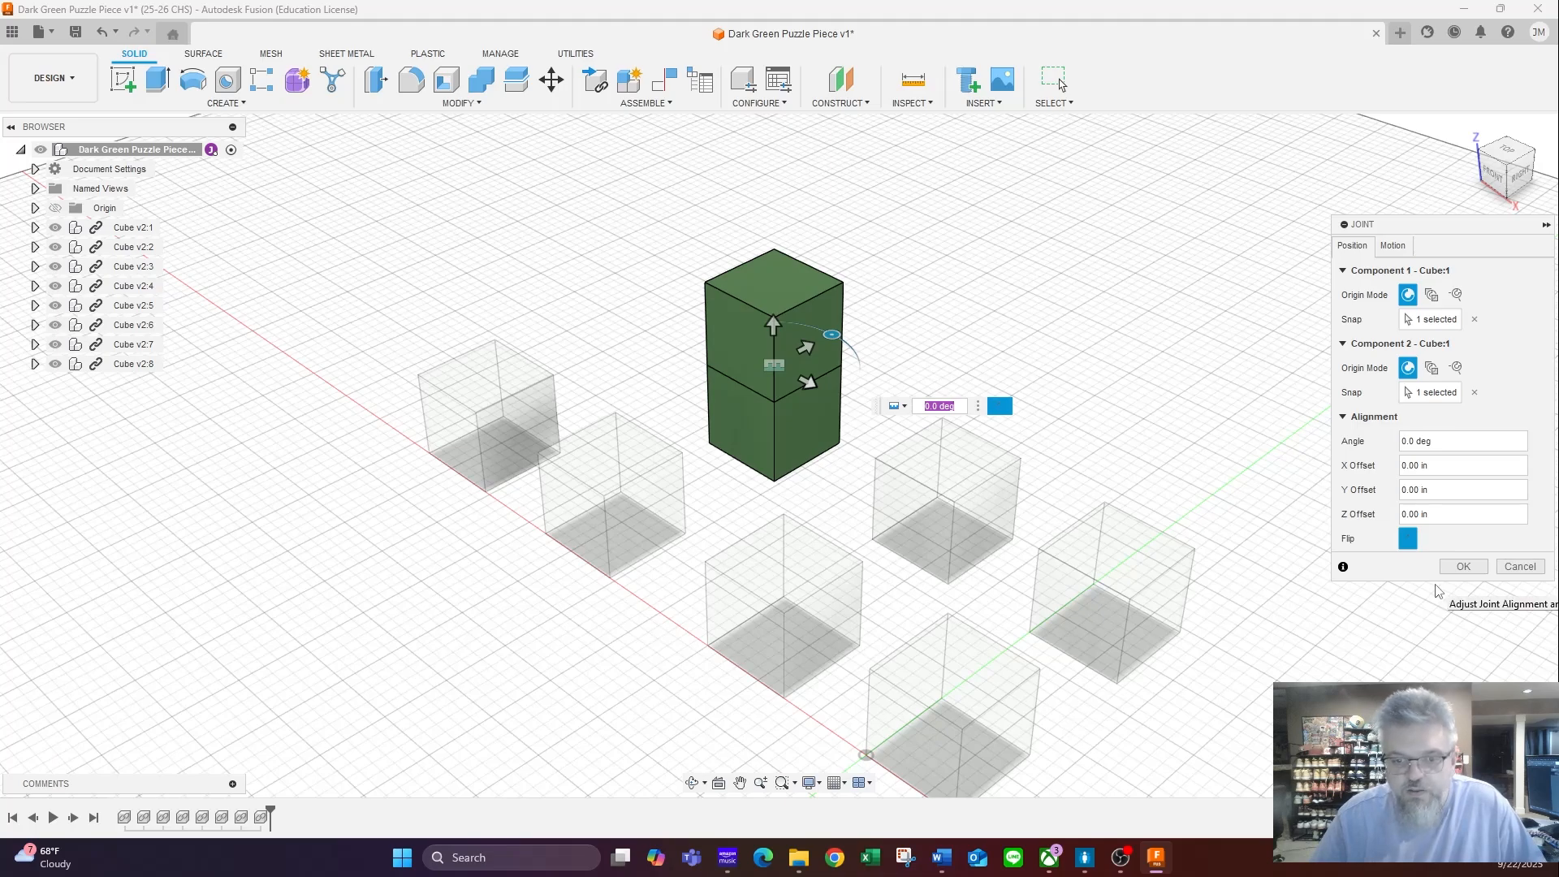
left_click(1463, 567)
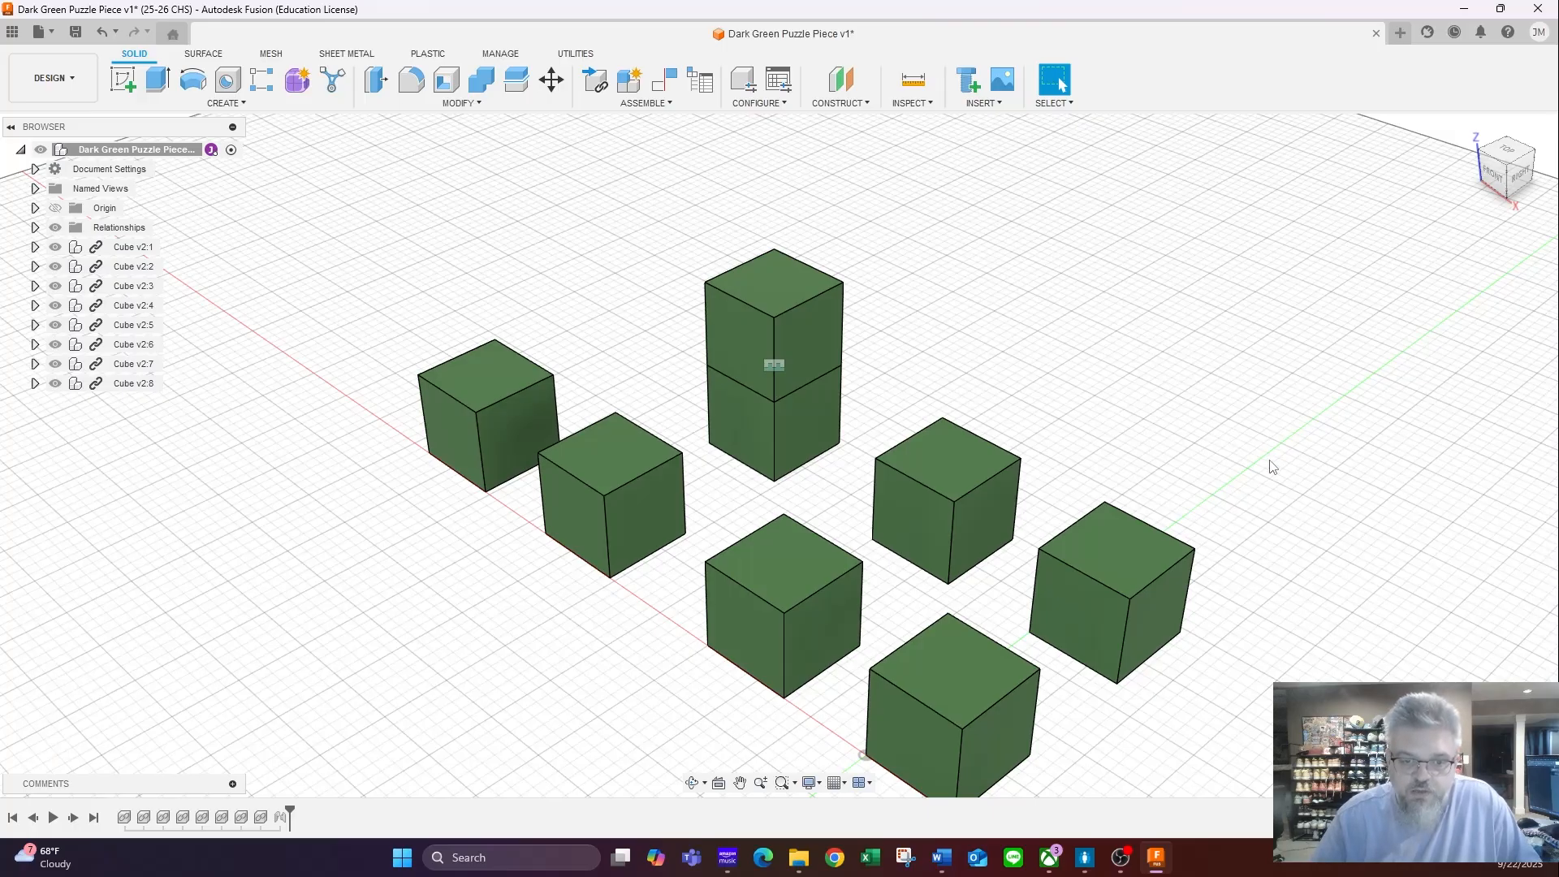
- Joint the top-face centre of the two-cube stack to the top-face centre of the next cube in the back row
key("j")
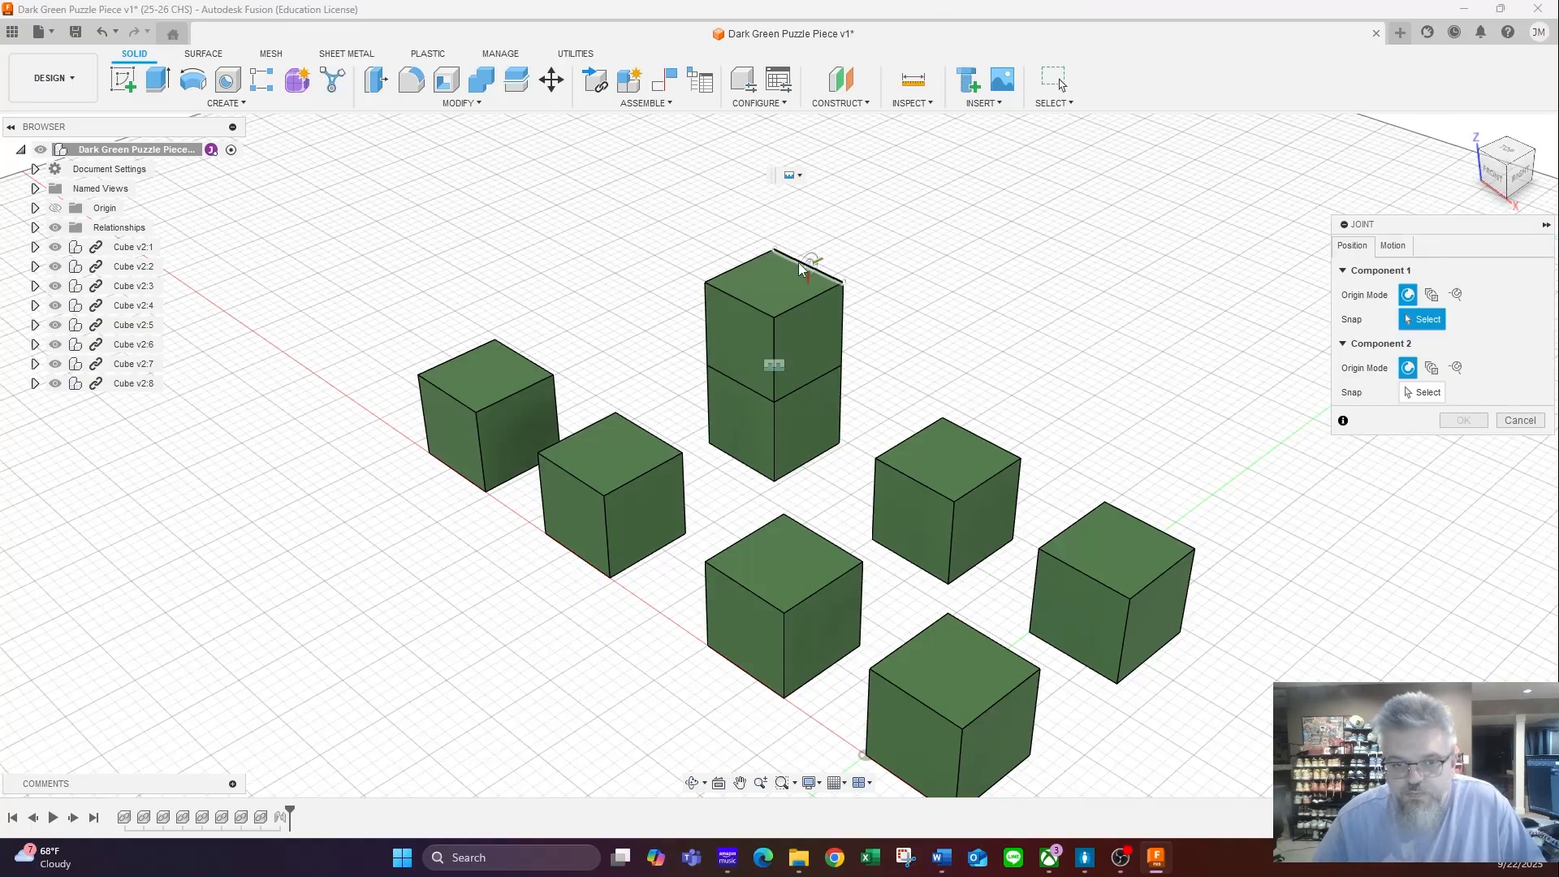
left_click(776, 283)
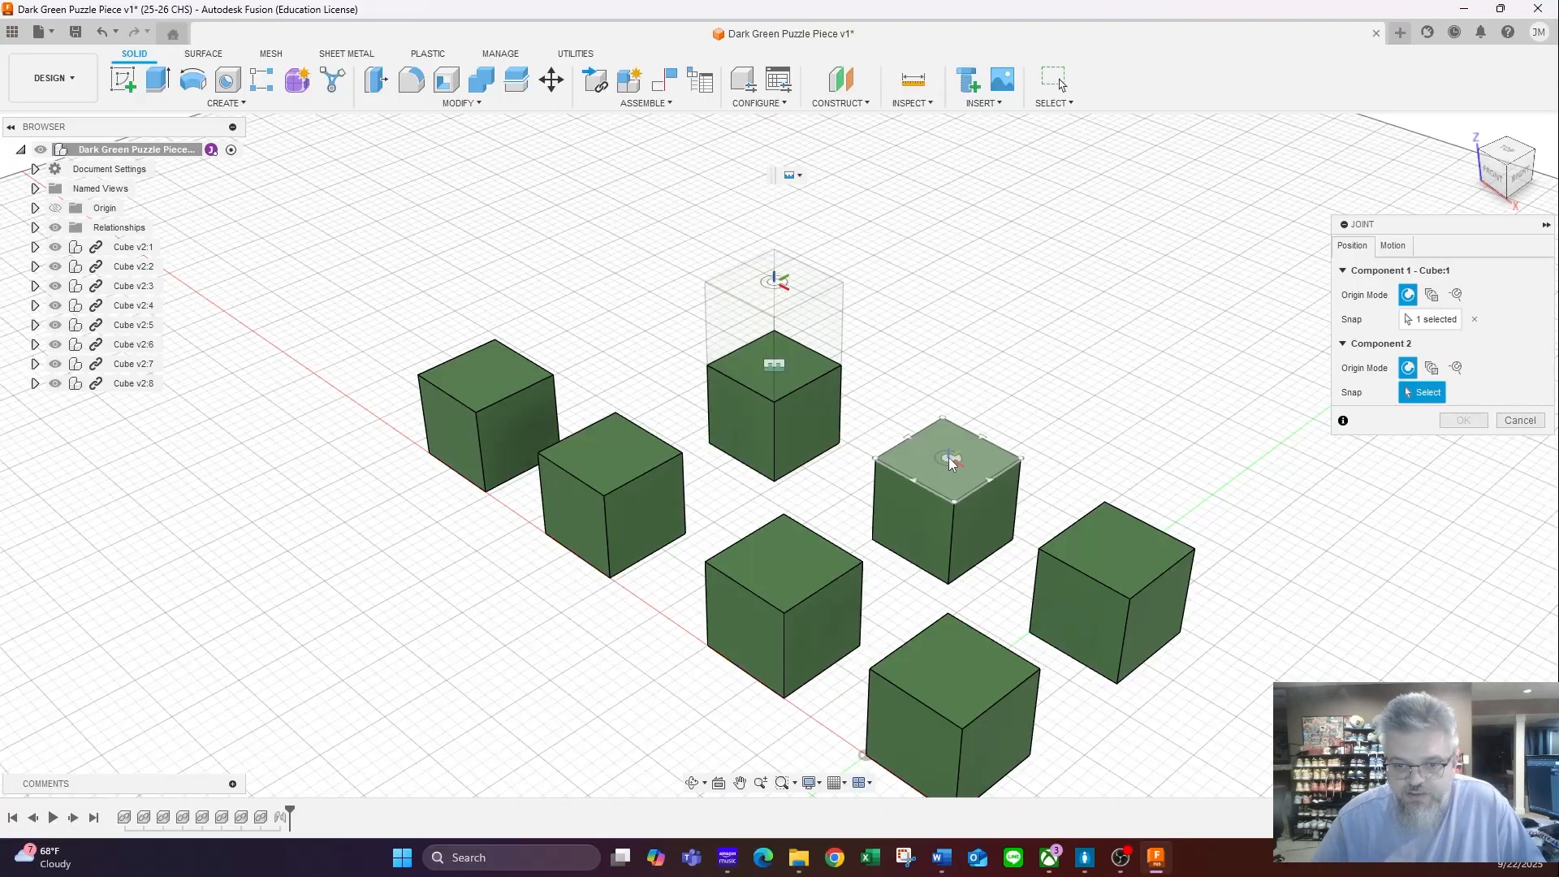
left_click(950, 461)
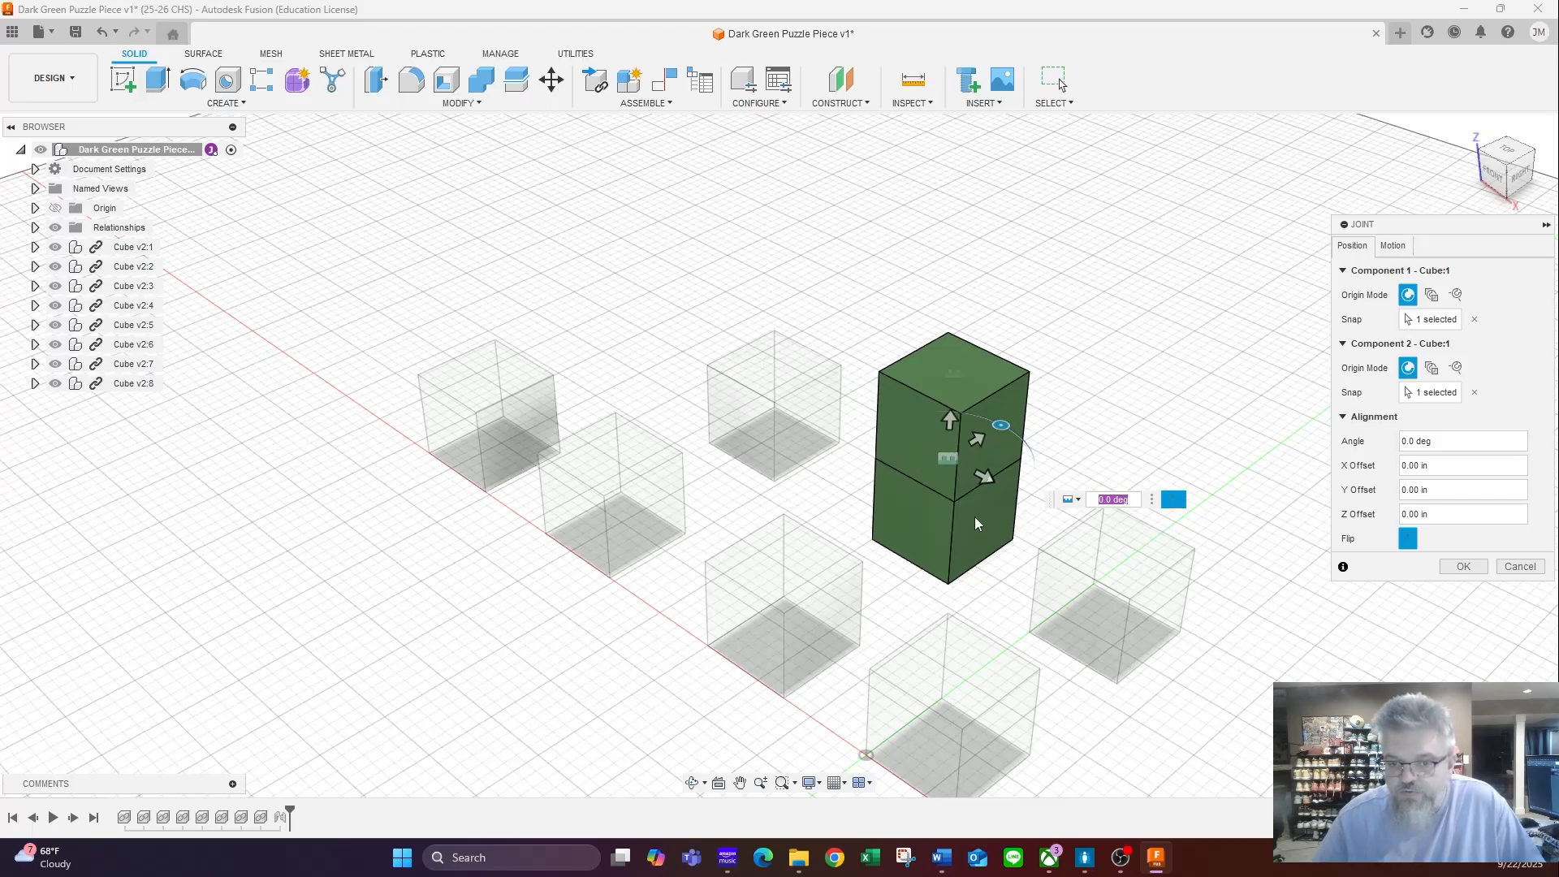
left_click(1460, 567)
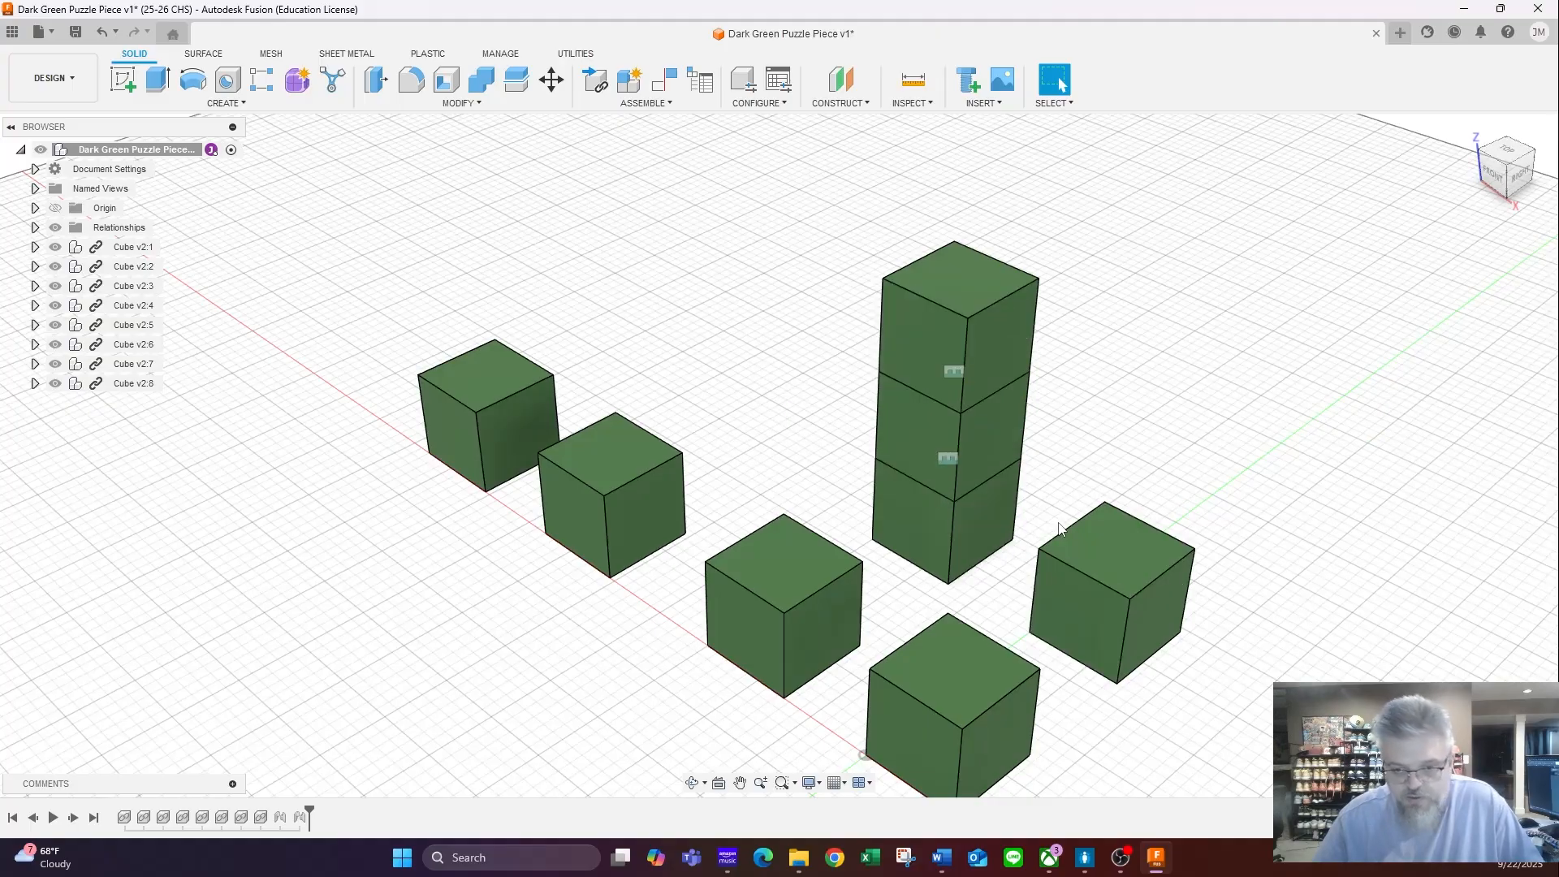
- Joint the top-face centre of the last loose back-row cube to the top-face centre of the three-cube stack
key("j")
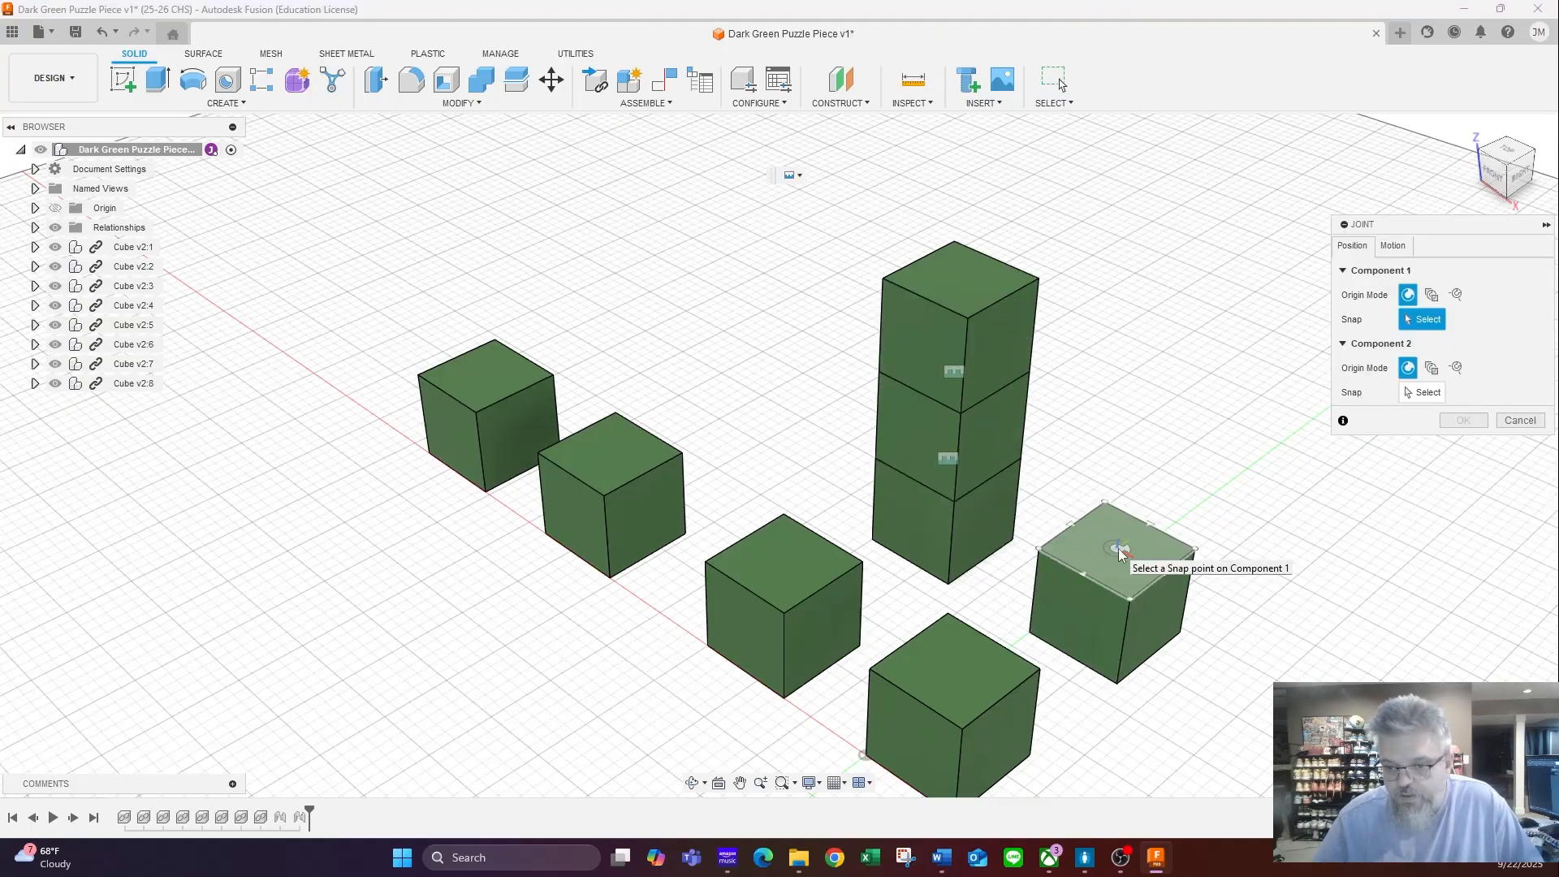
left_click(1126, 547)
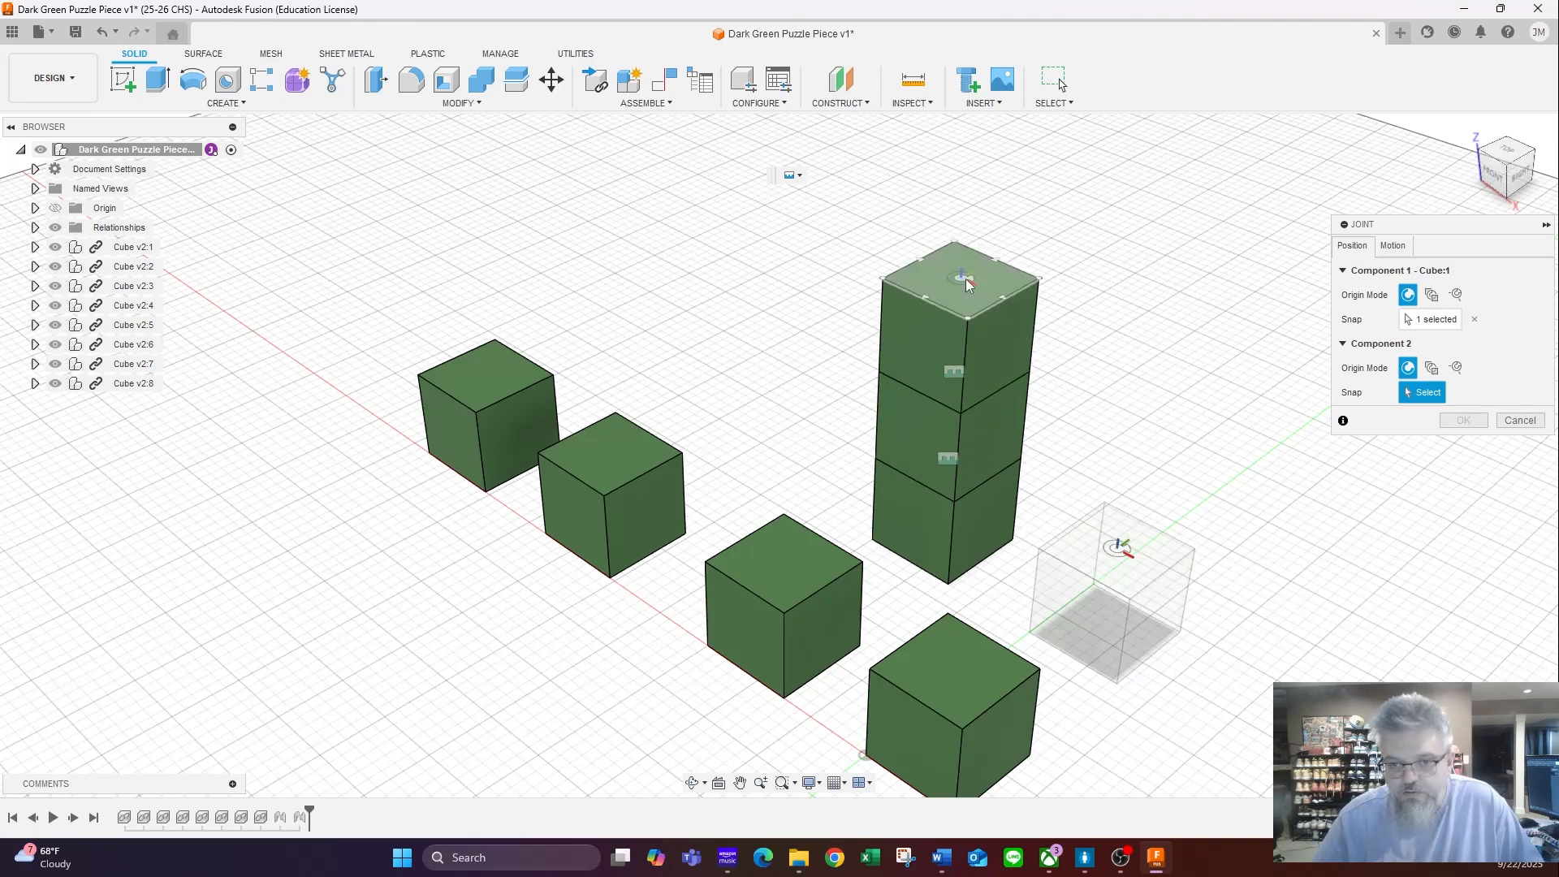
left_click(966, 279)
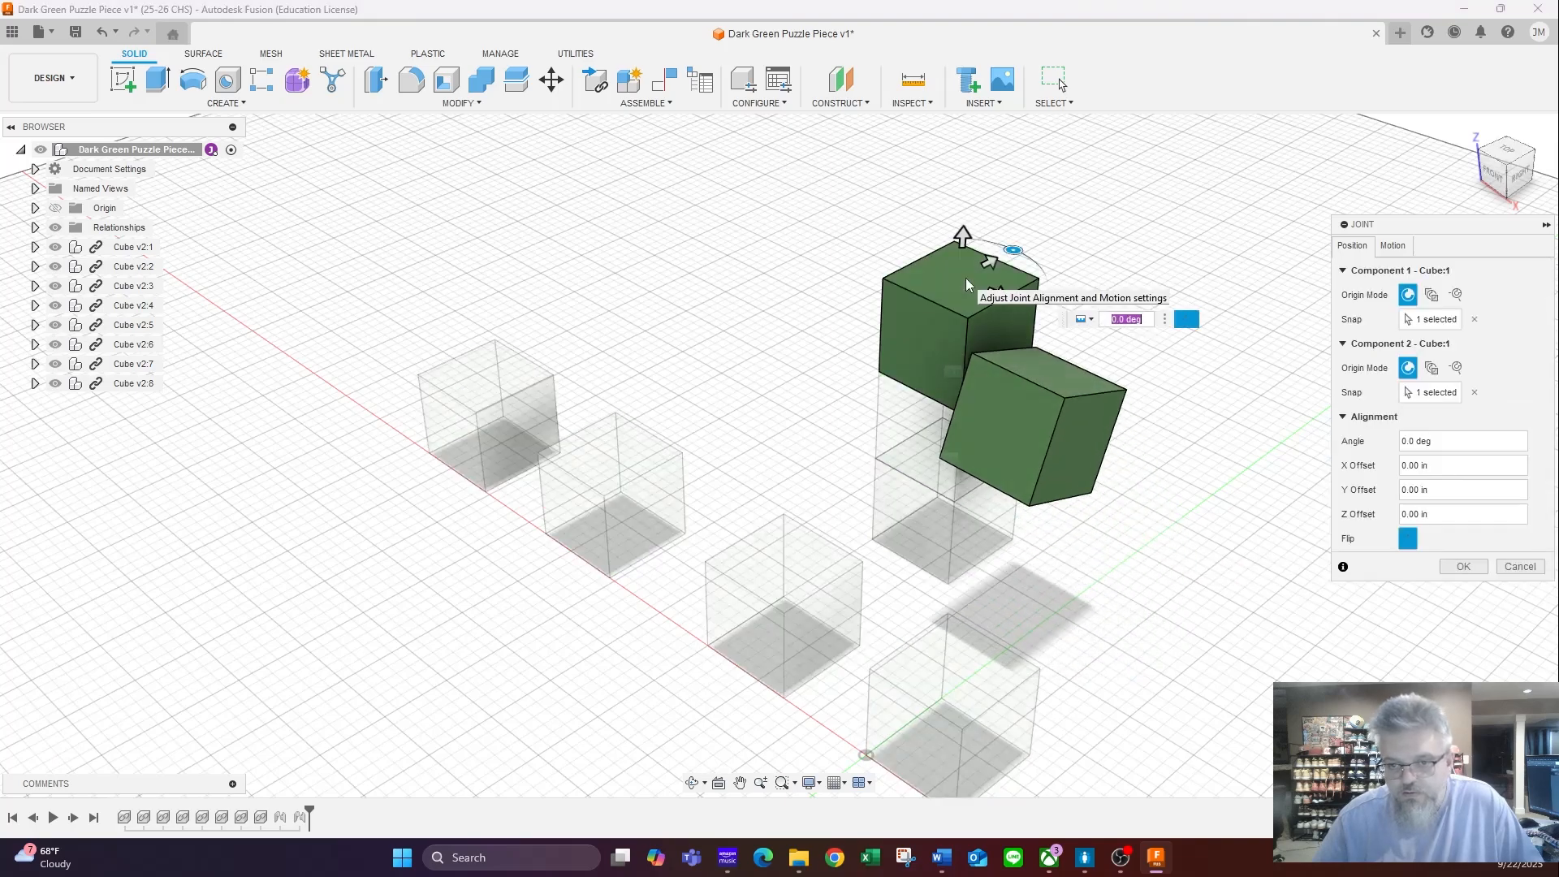
left_click(1462, 567)
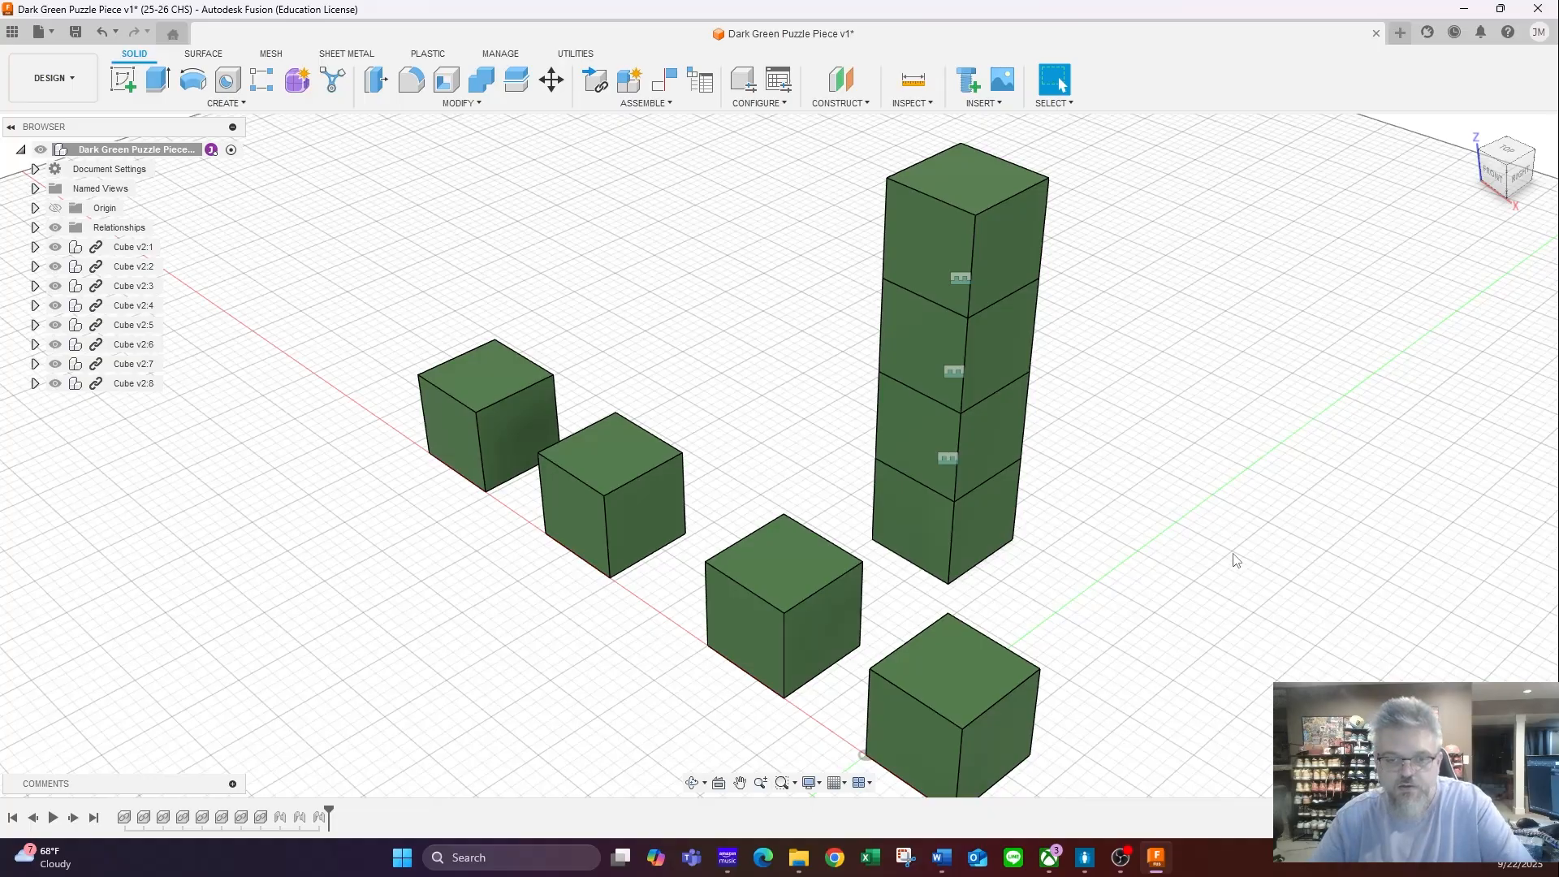
- Joint the top-face centre of the four-cube stack to the top-face centre of the front-row cube at the origin
key("j")
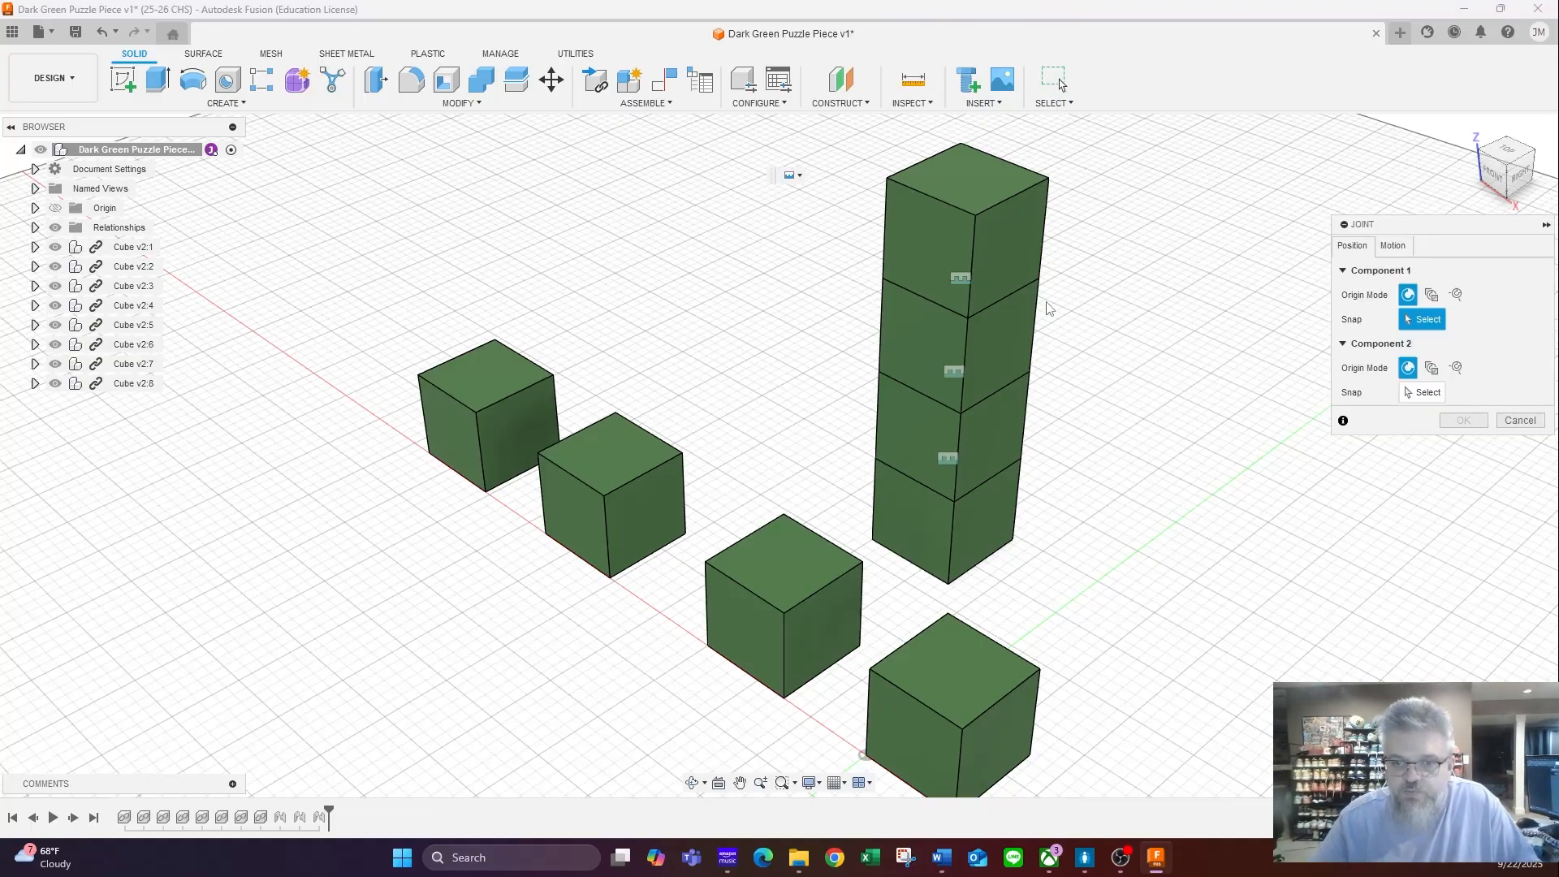
left_click(972, 174)
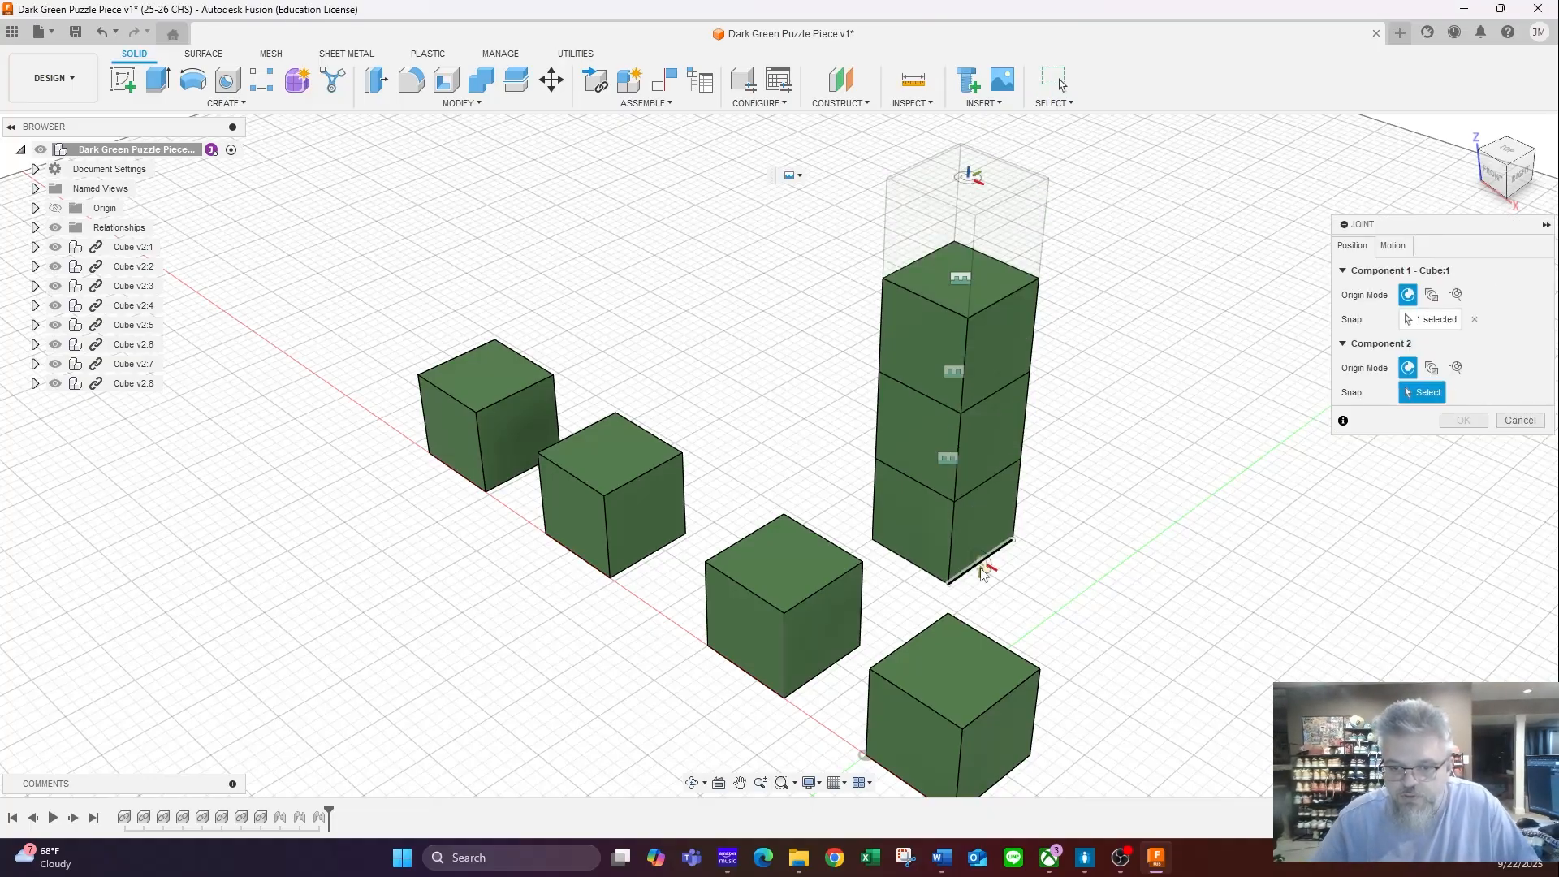
left_click(957, 669)
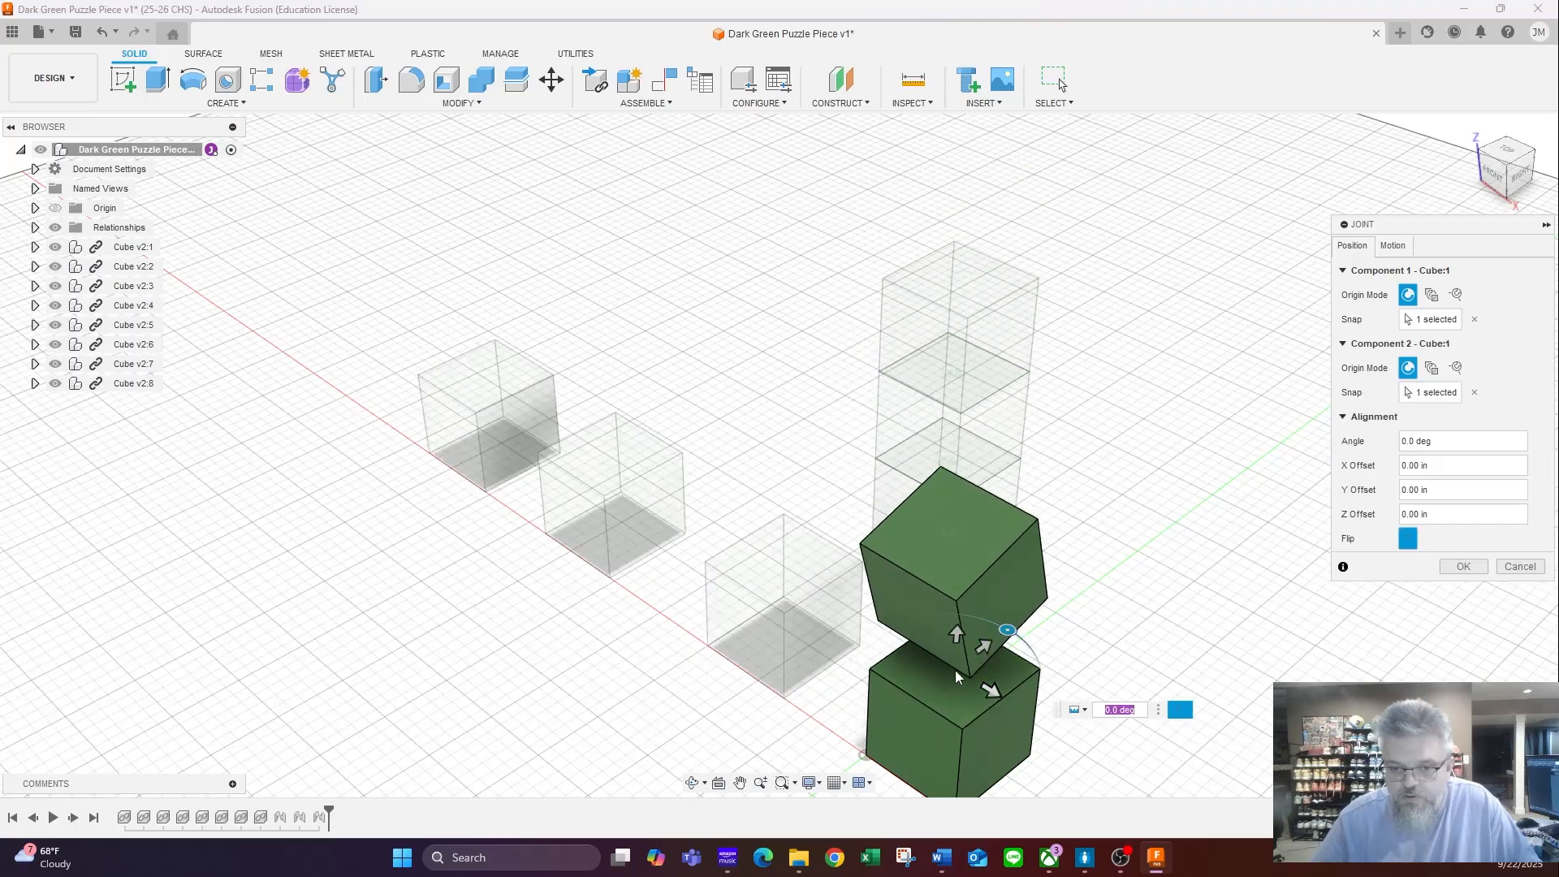
left_click(1462, 566)
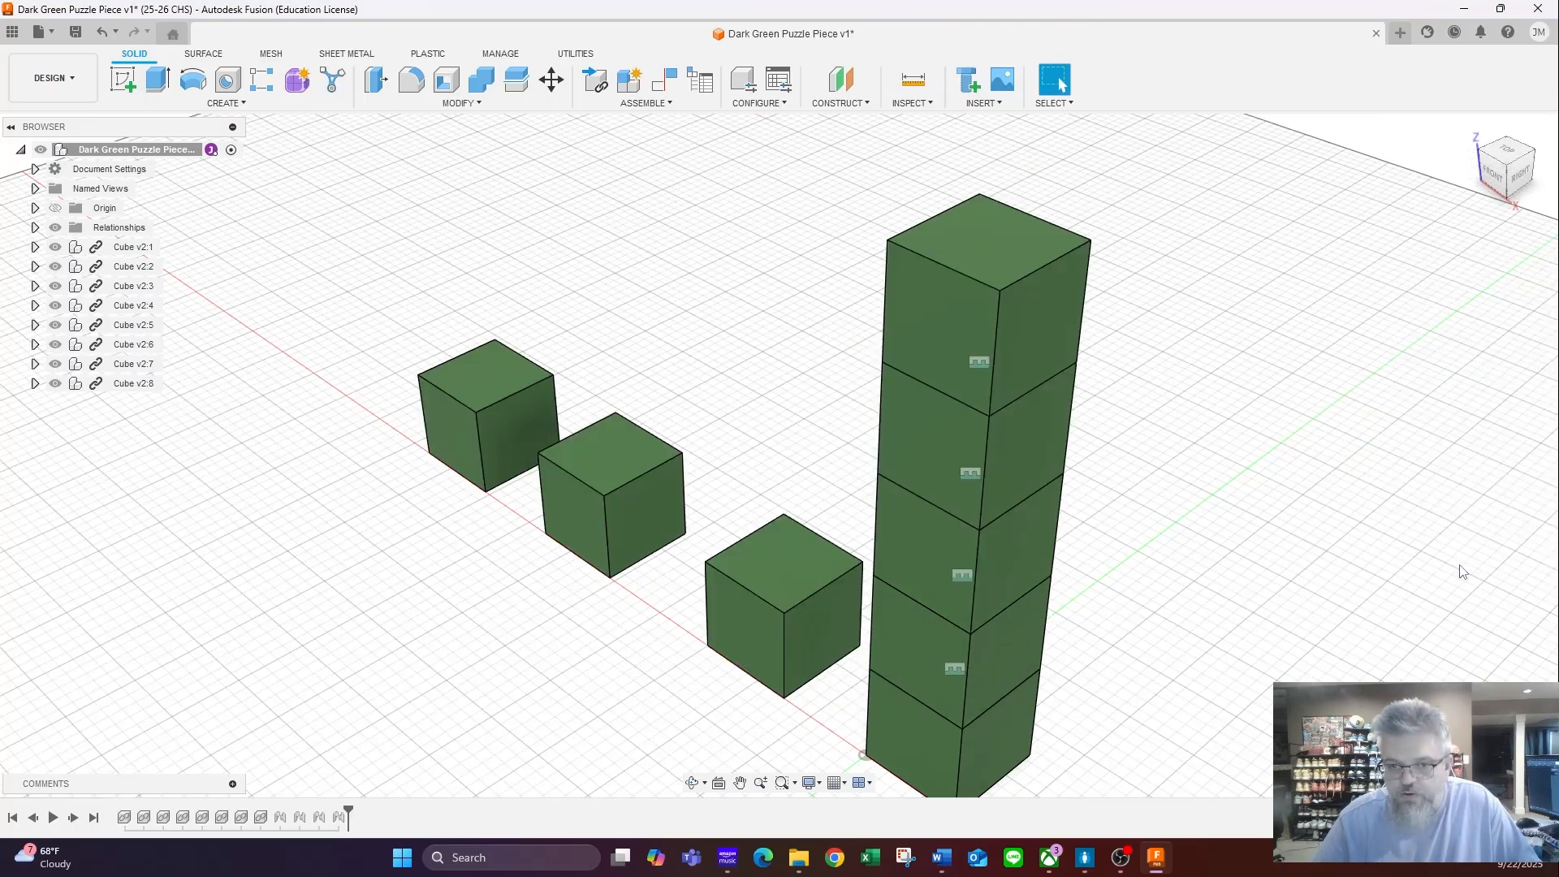
- Joint the top-face centre of the loose cube nearest the tower to the right side-face centre of the tower's bottom cube
scroll(1260, 574, "down", 5)
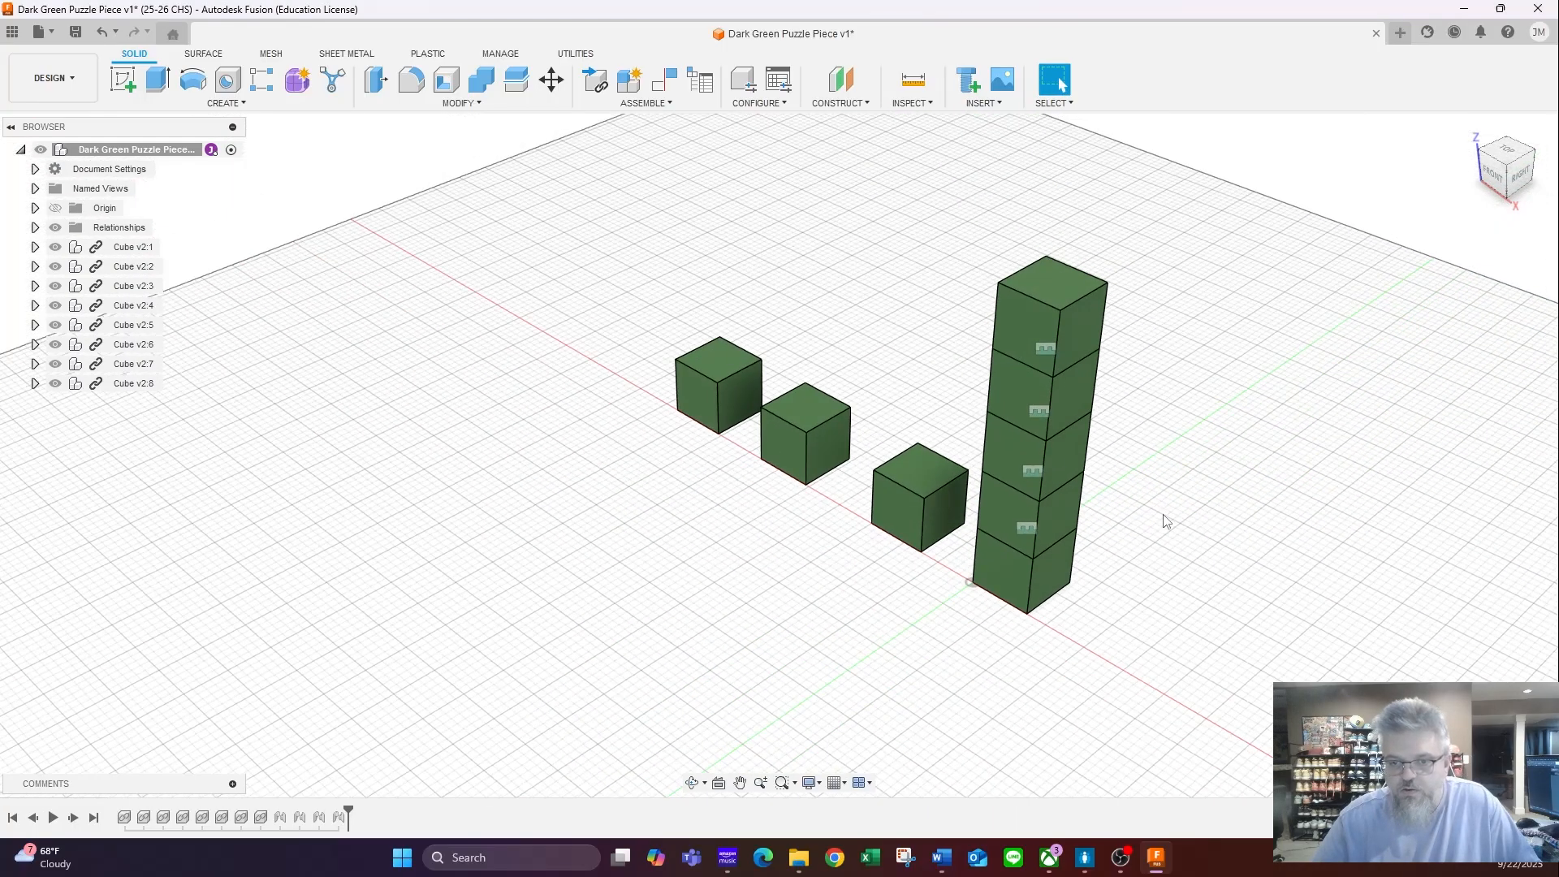
middle_click_drag(1204, 521, 1113, 512)
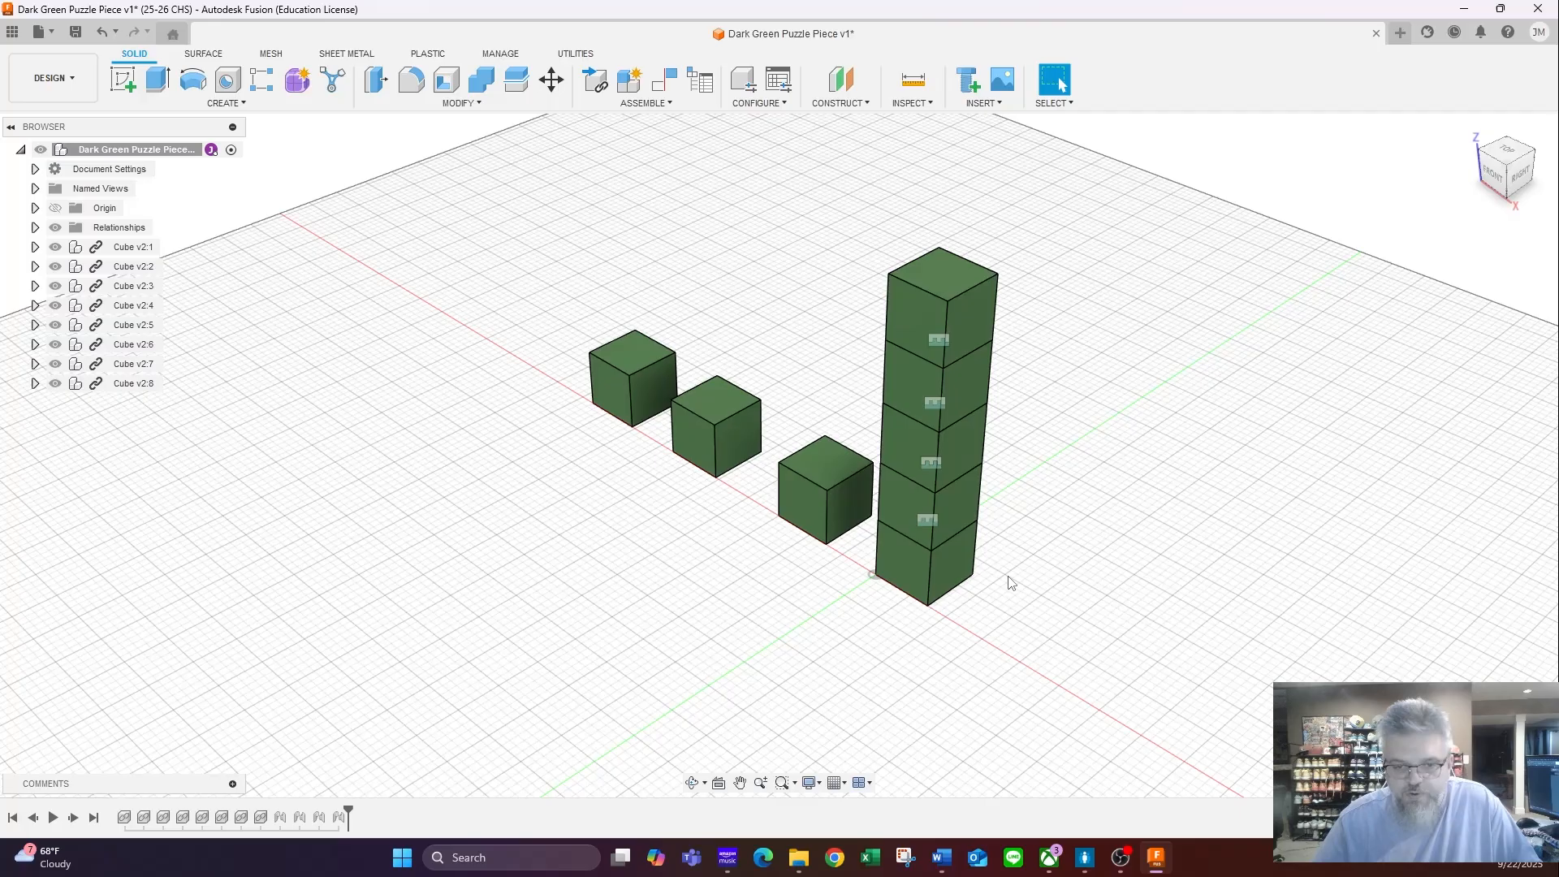
key("j")
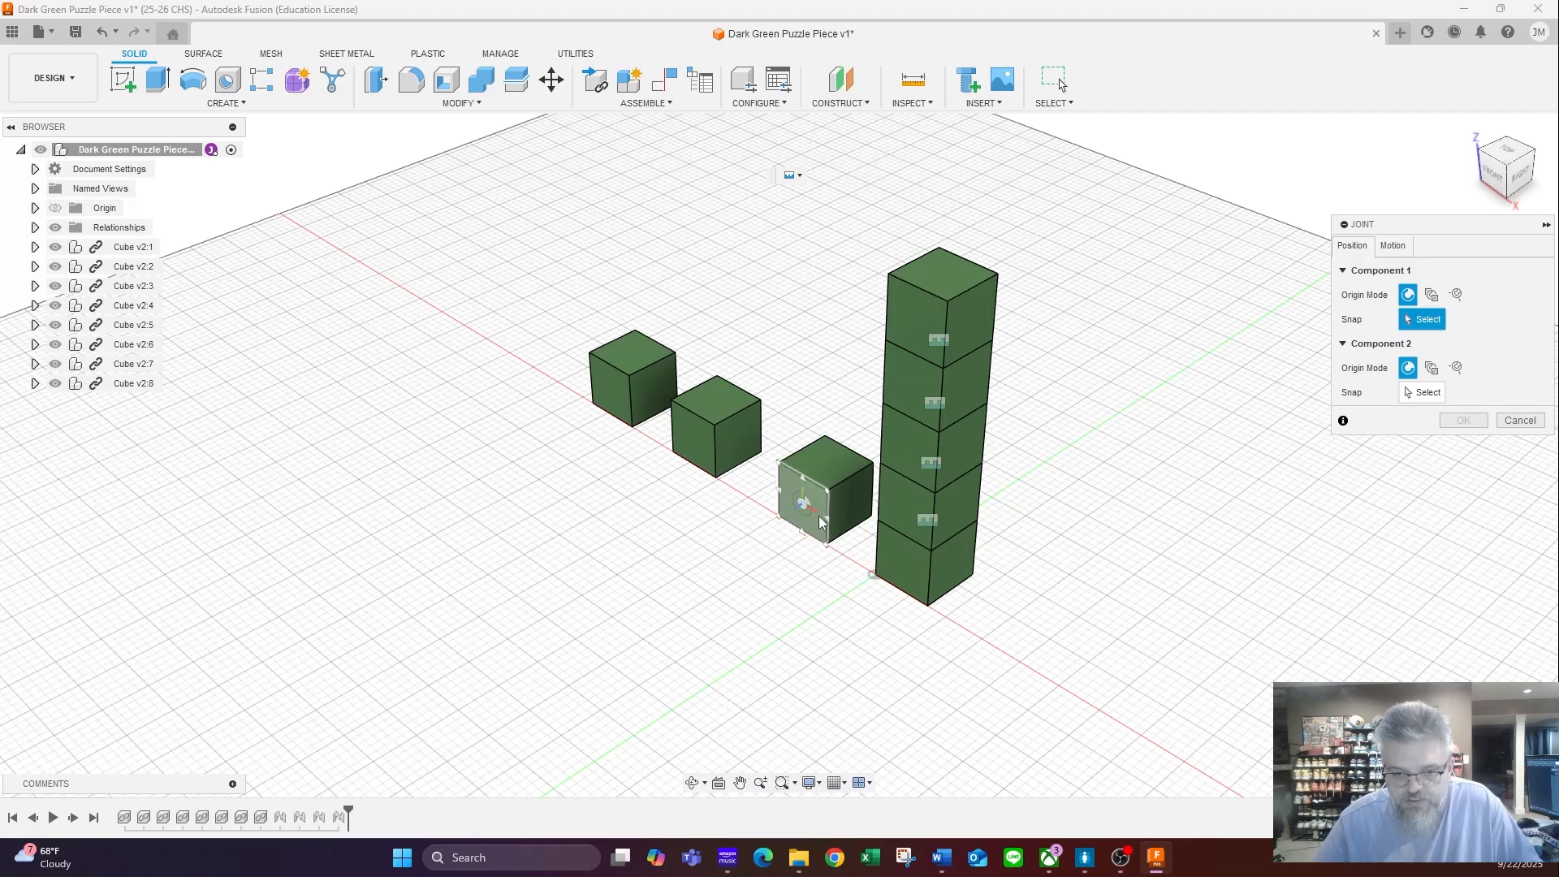
left_click(827, 468)
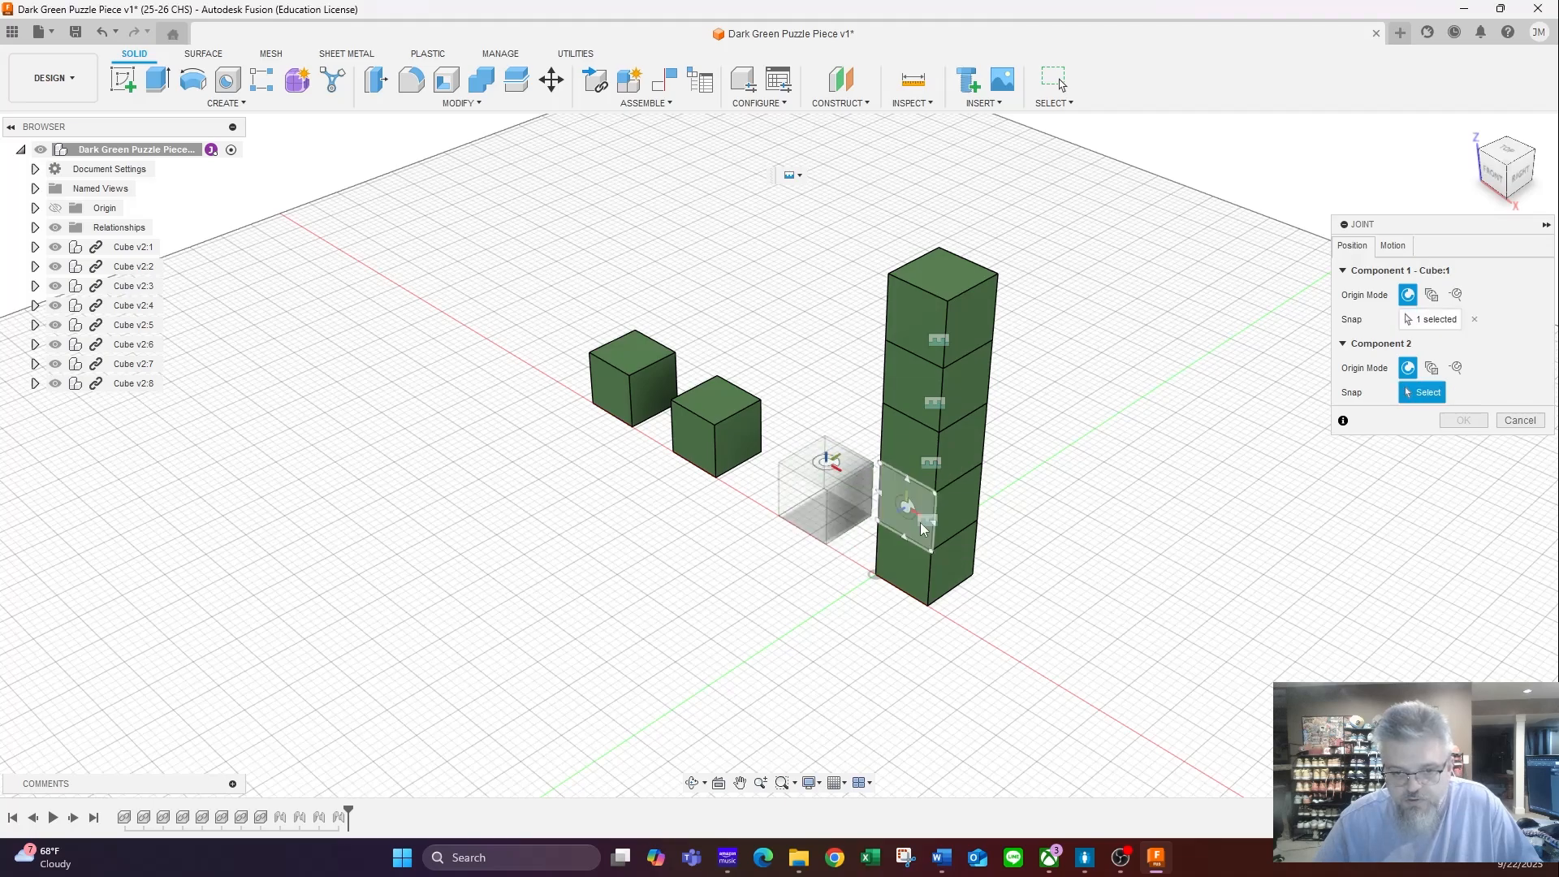
left_click(951, 563)
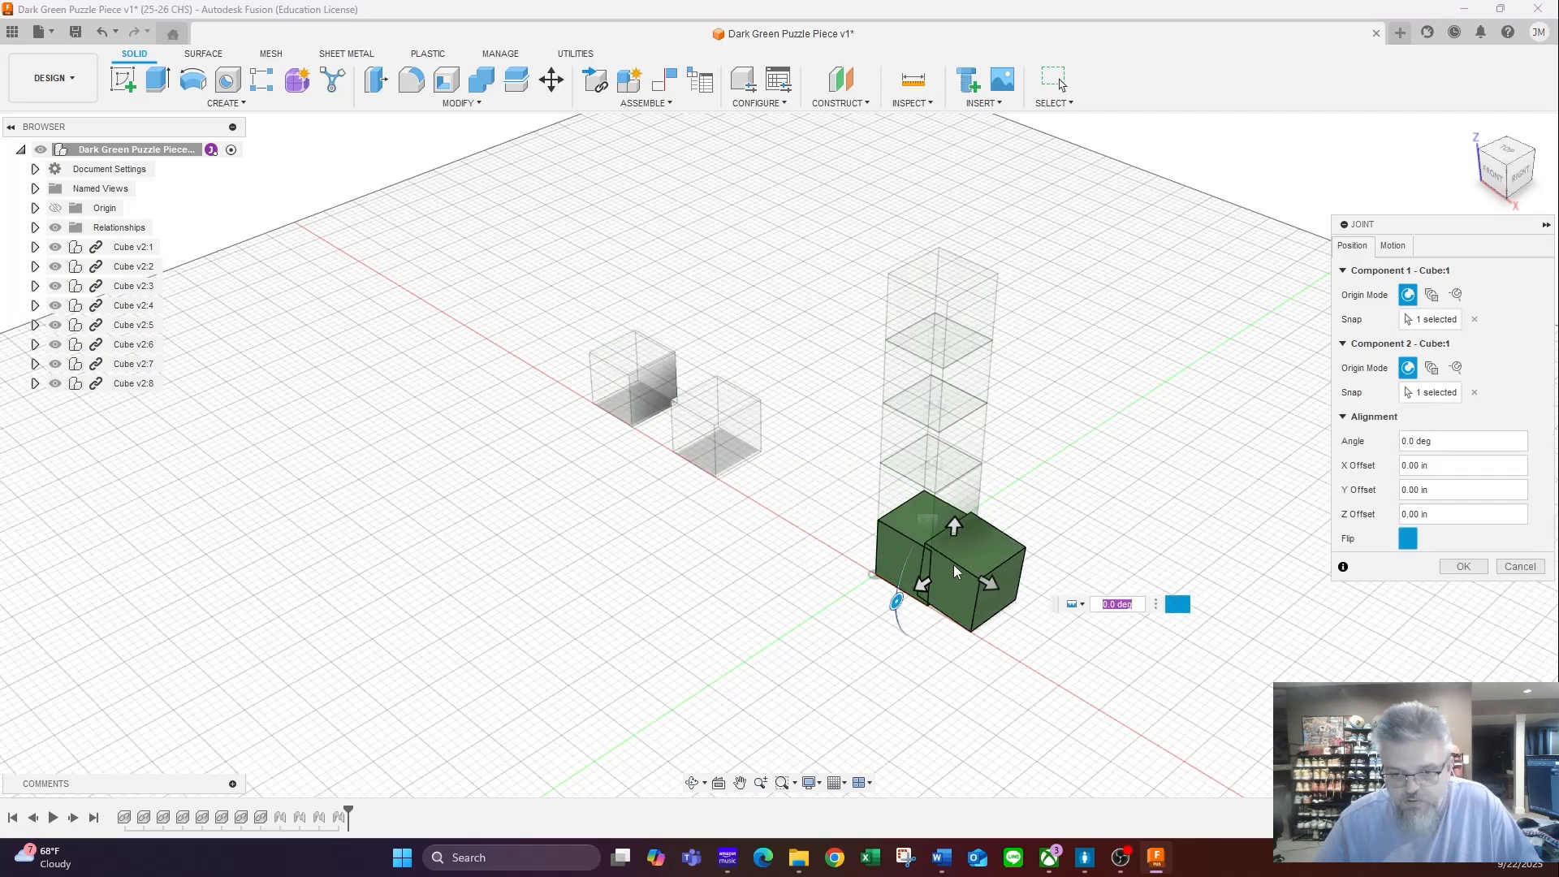
left_click(1462, 566)
- Joint the bottom-face centre of the loose cube nearest the tower to the top-face centre of the side cube
key("j")
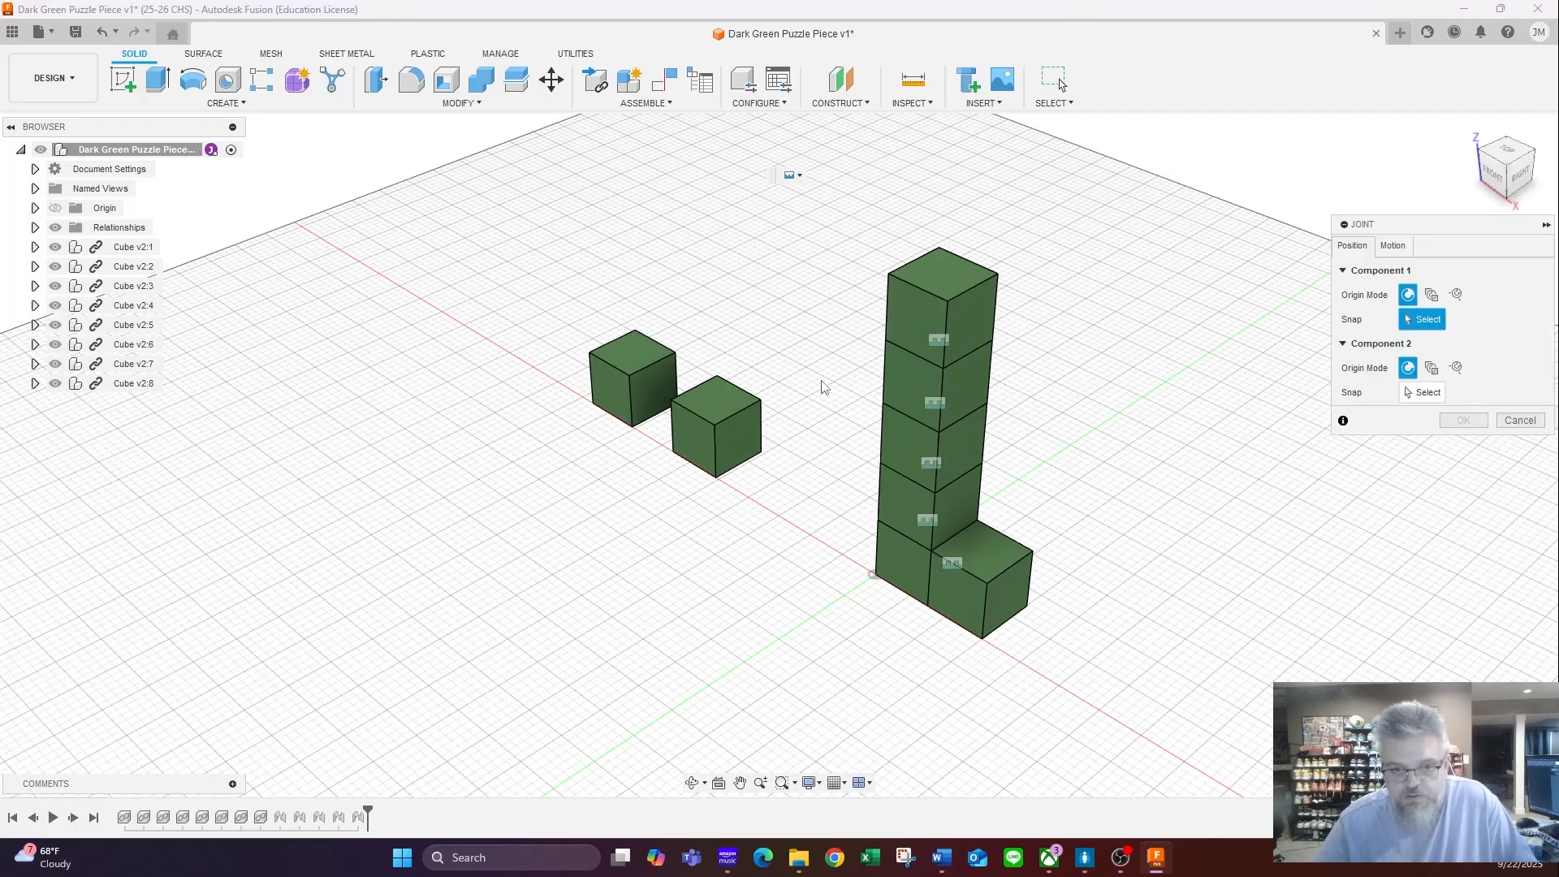
middle_click_drag(734, 439, 748, 355, "shift")
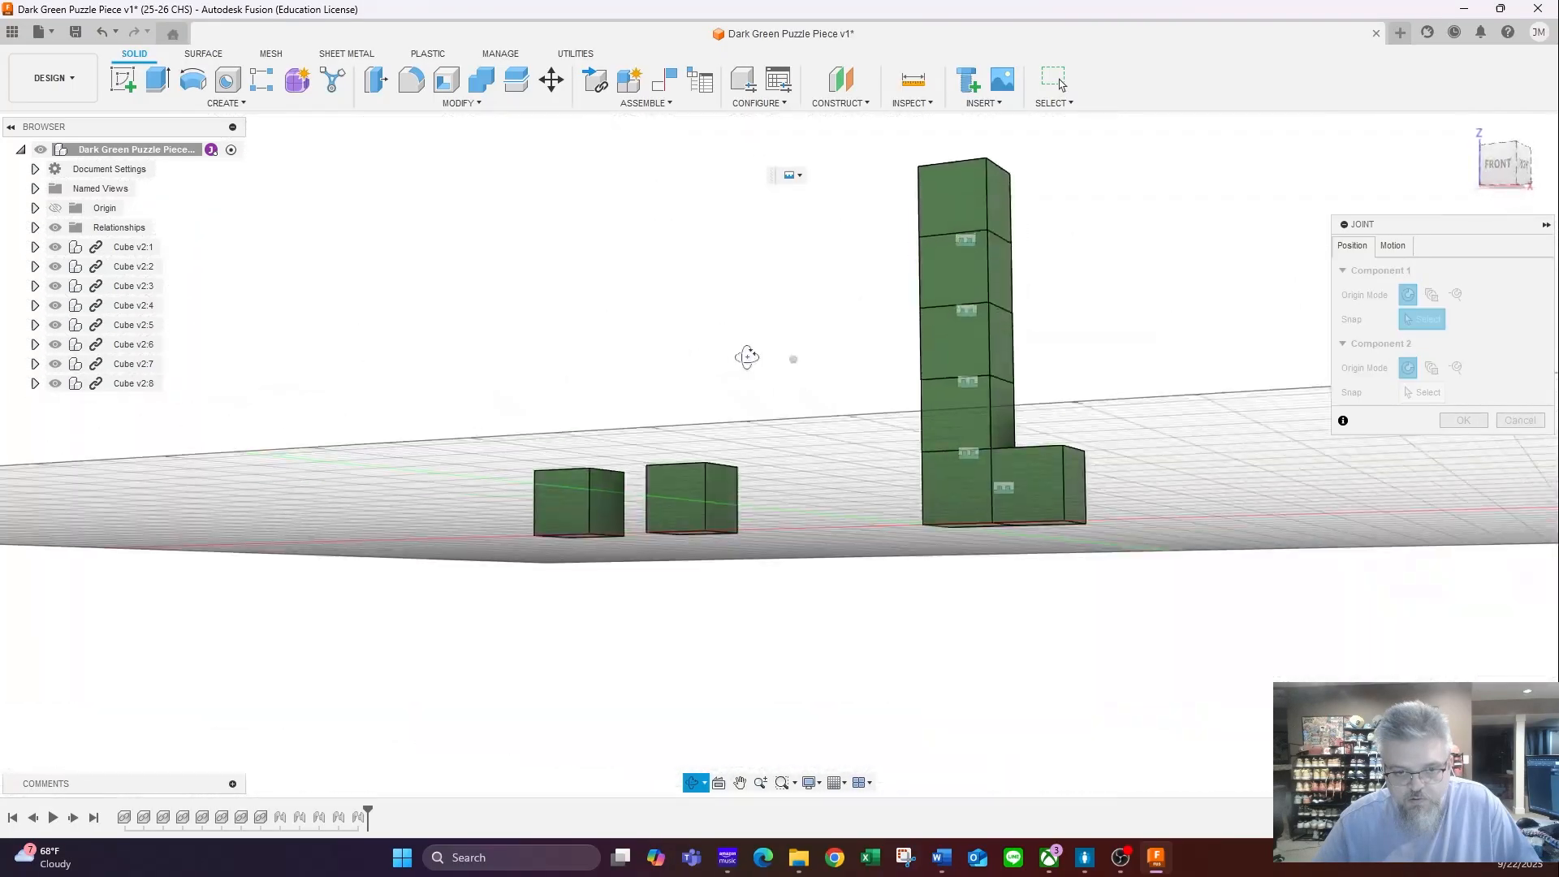
left_click(690, 542)
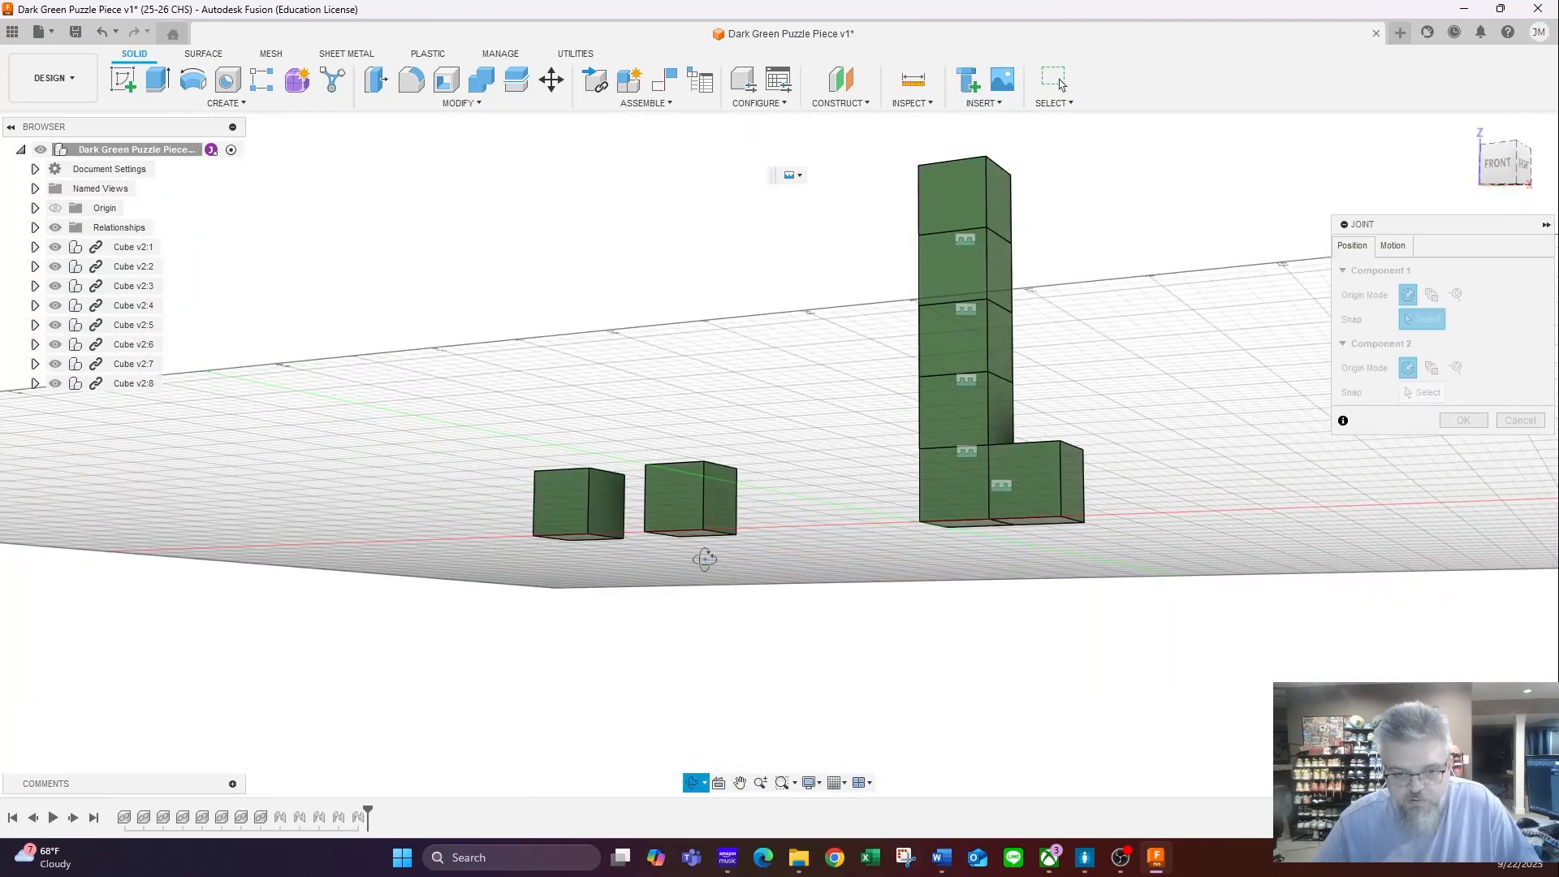
middle_click_drag(690, 542, 811, 609, "shift")
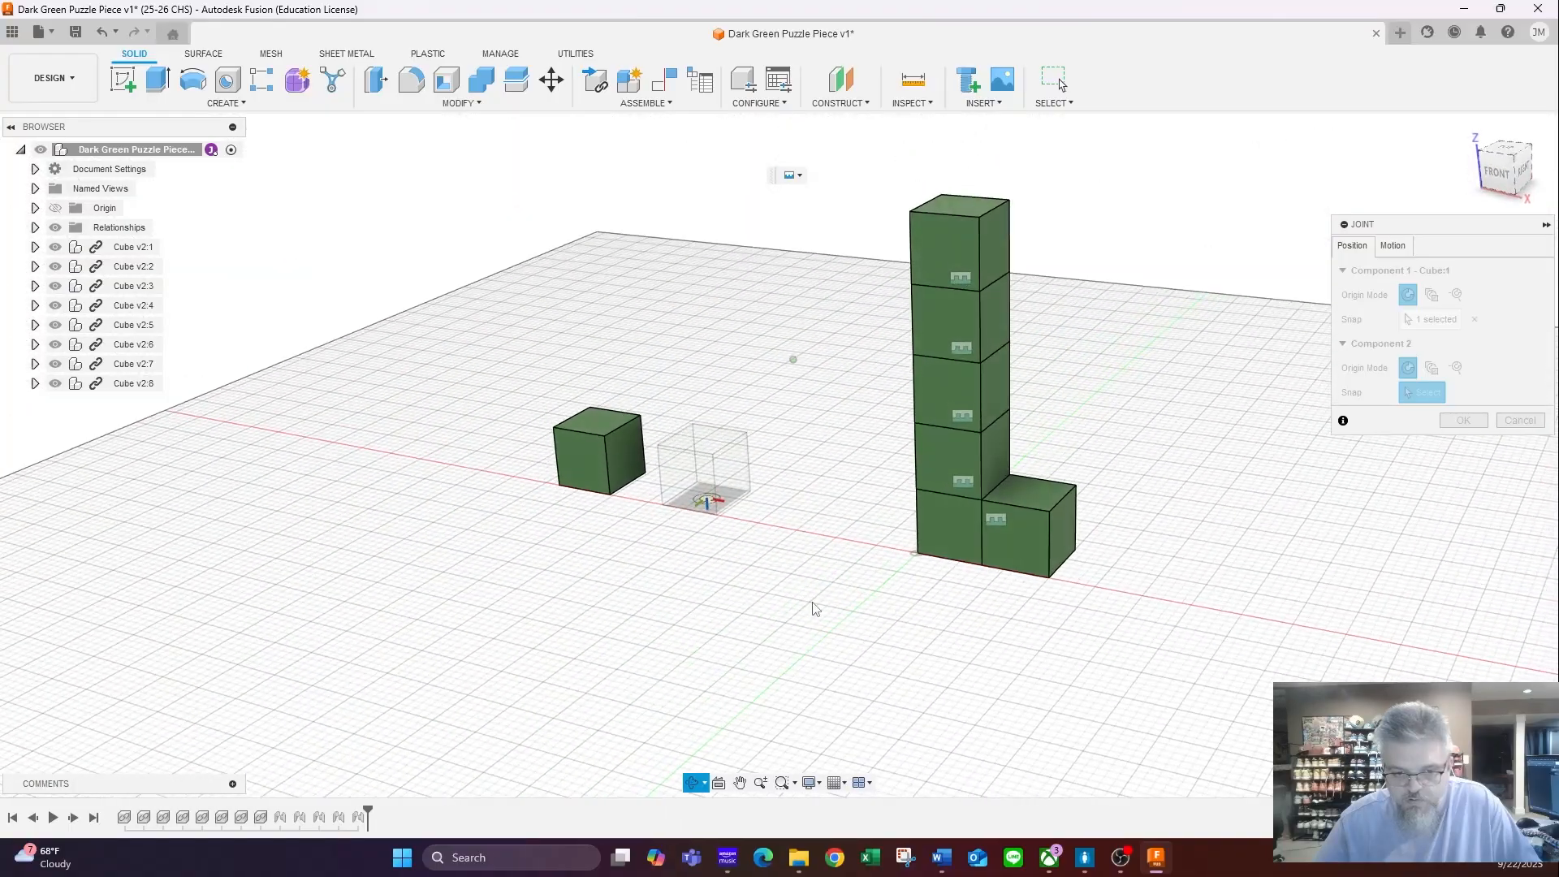
left_click(1031, 497)
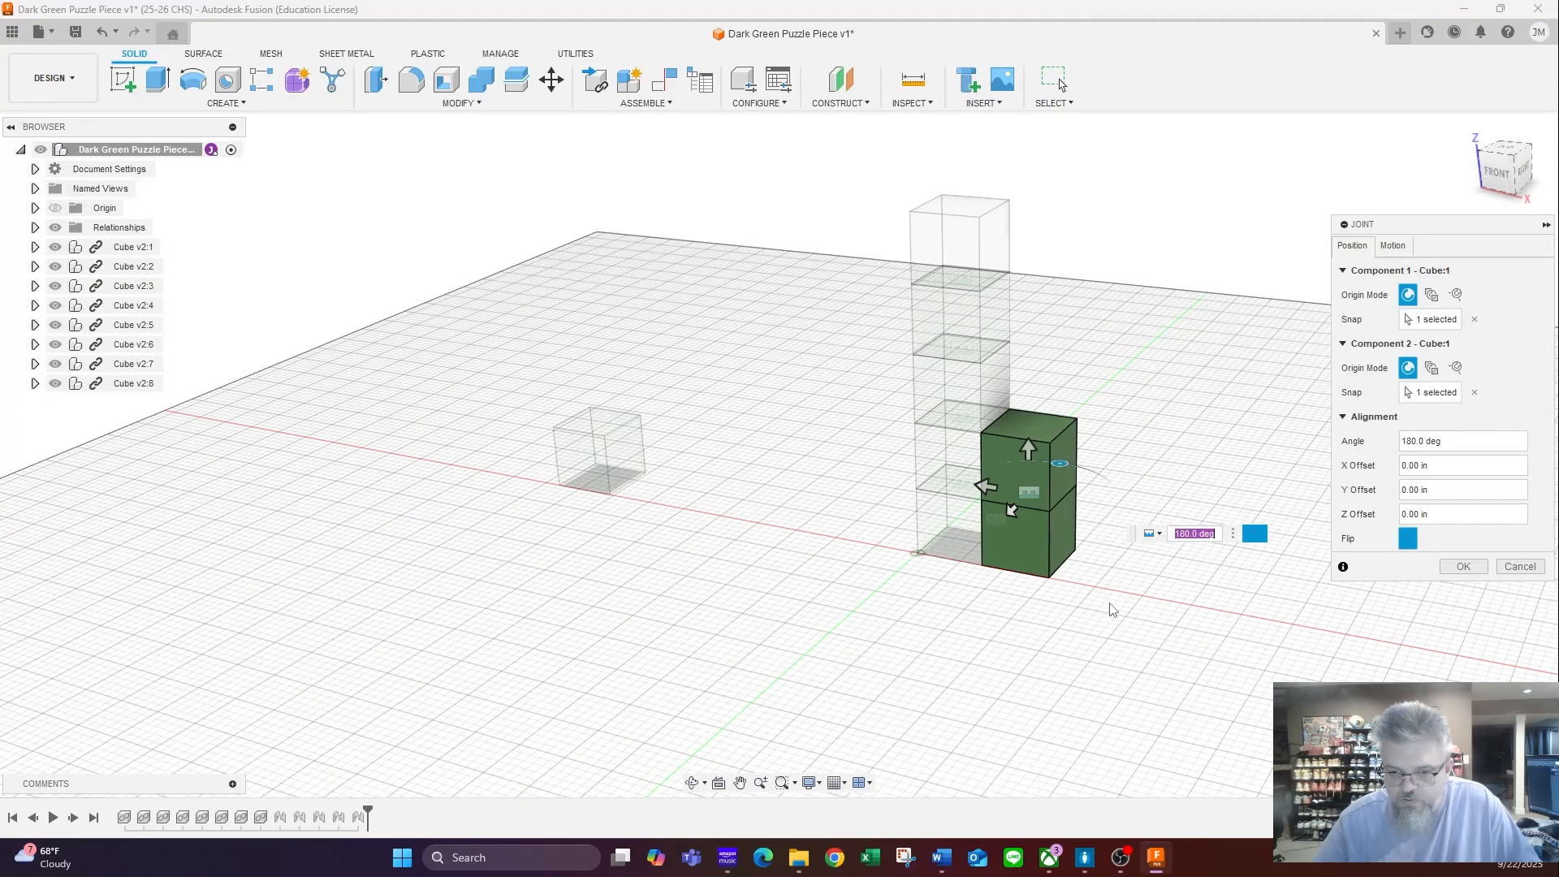
middle_click_drag(1114, 609, 1092, 623, "shift")
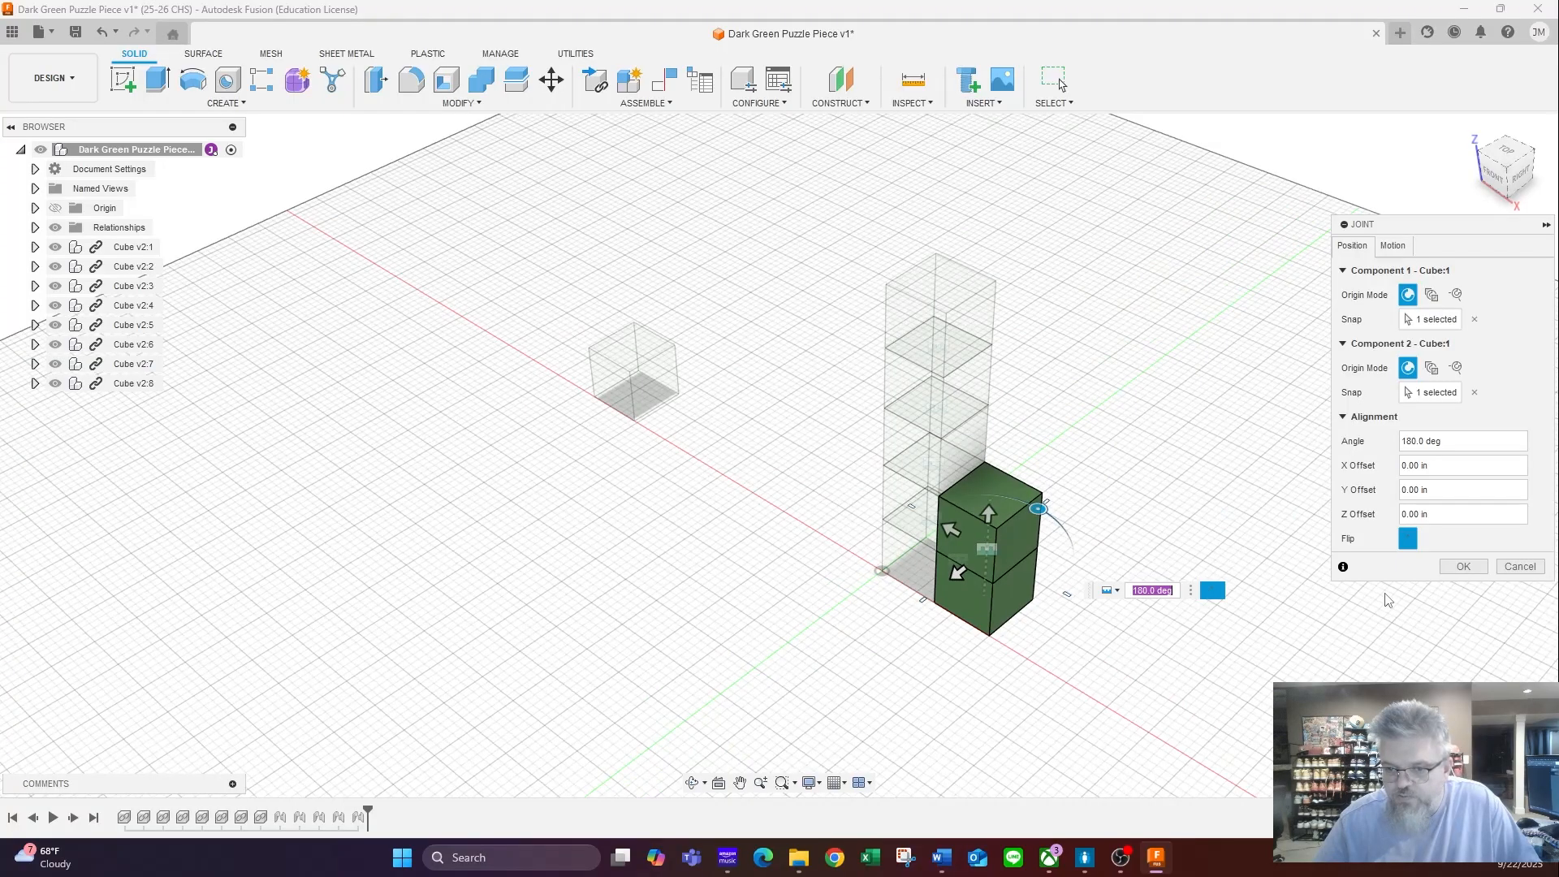
left_click(1462, 566)
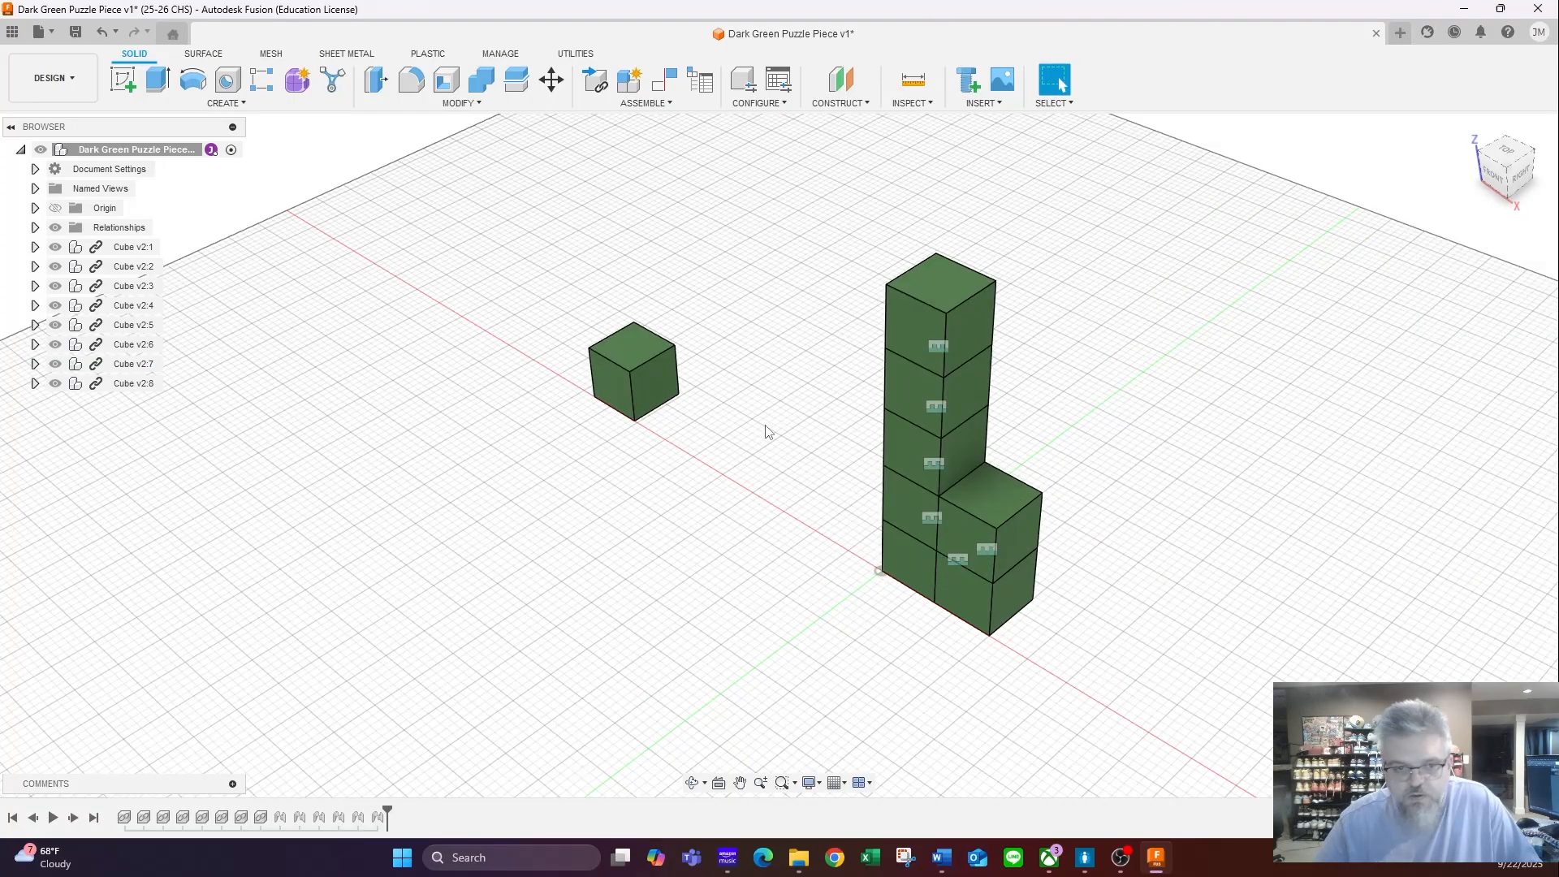
key("j")
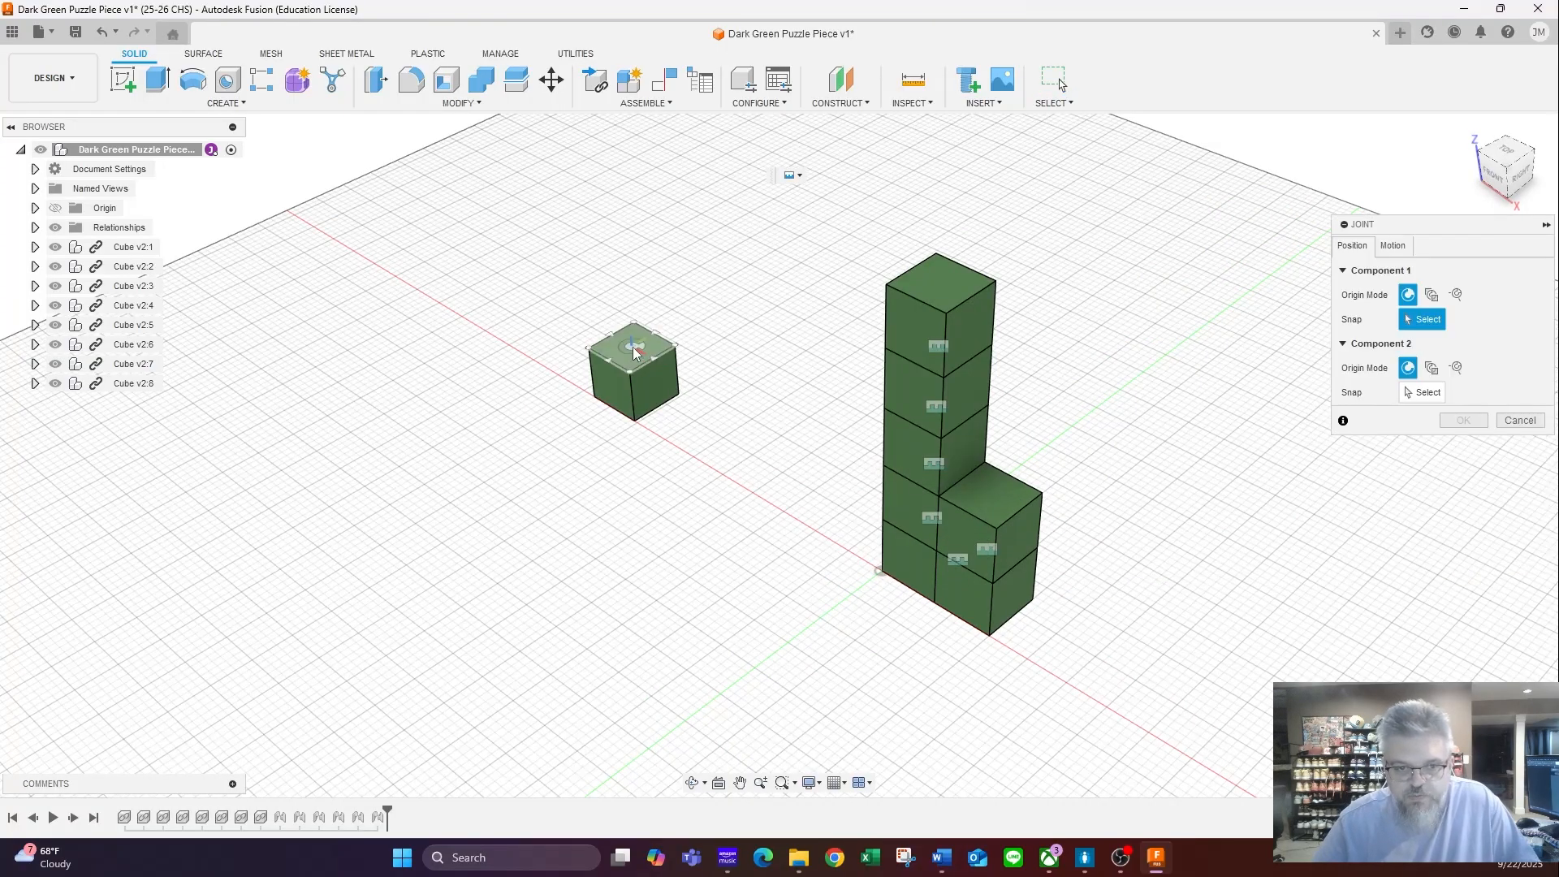
left_click(639, 349)
left_click(991, 497)
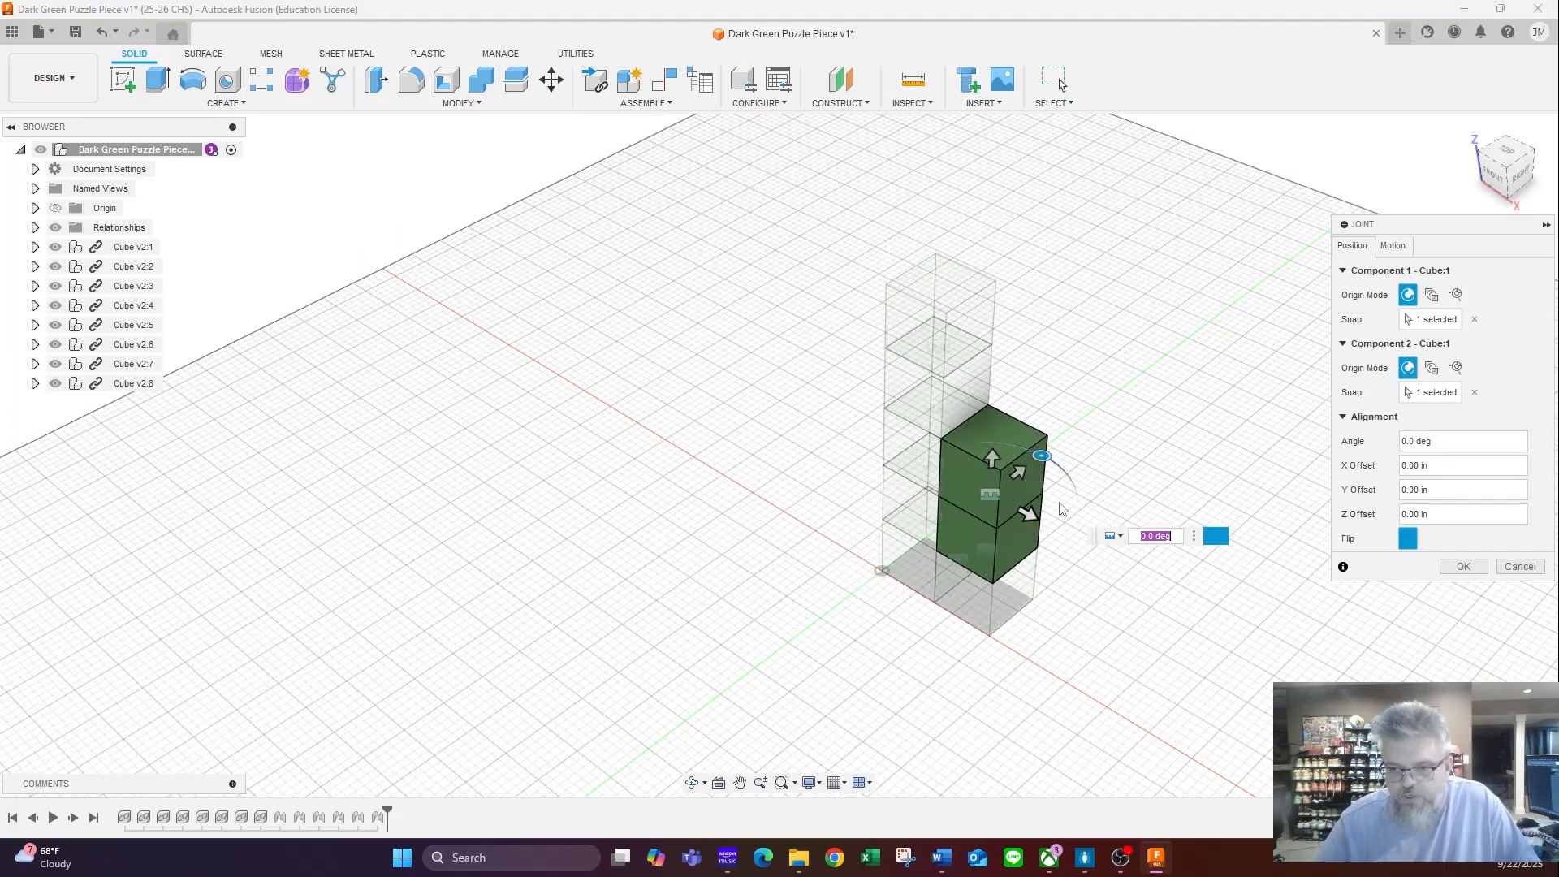
left_click(1408, 540)
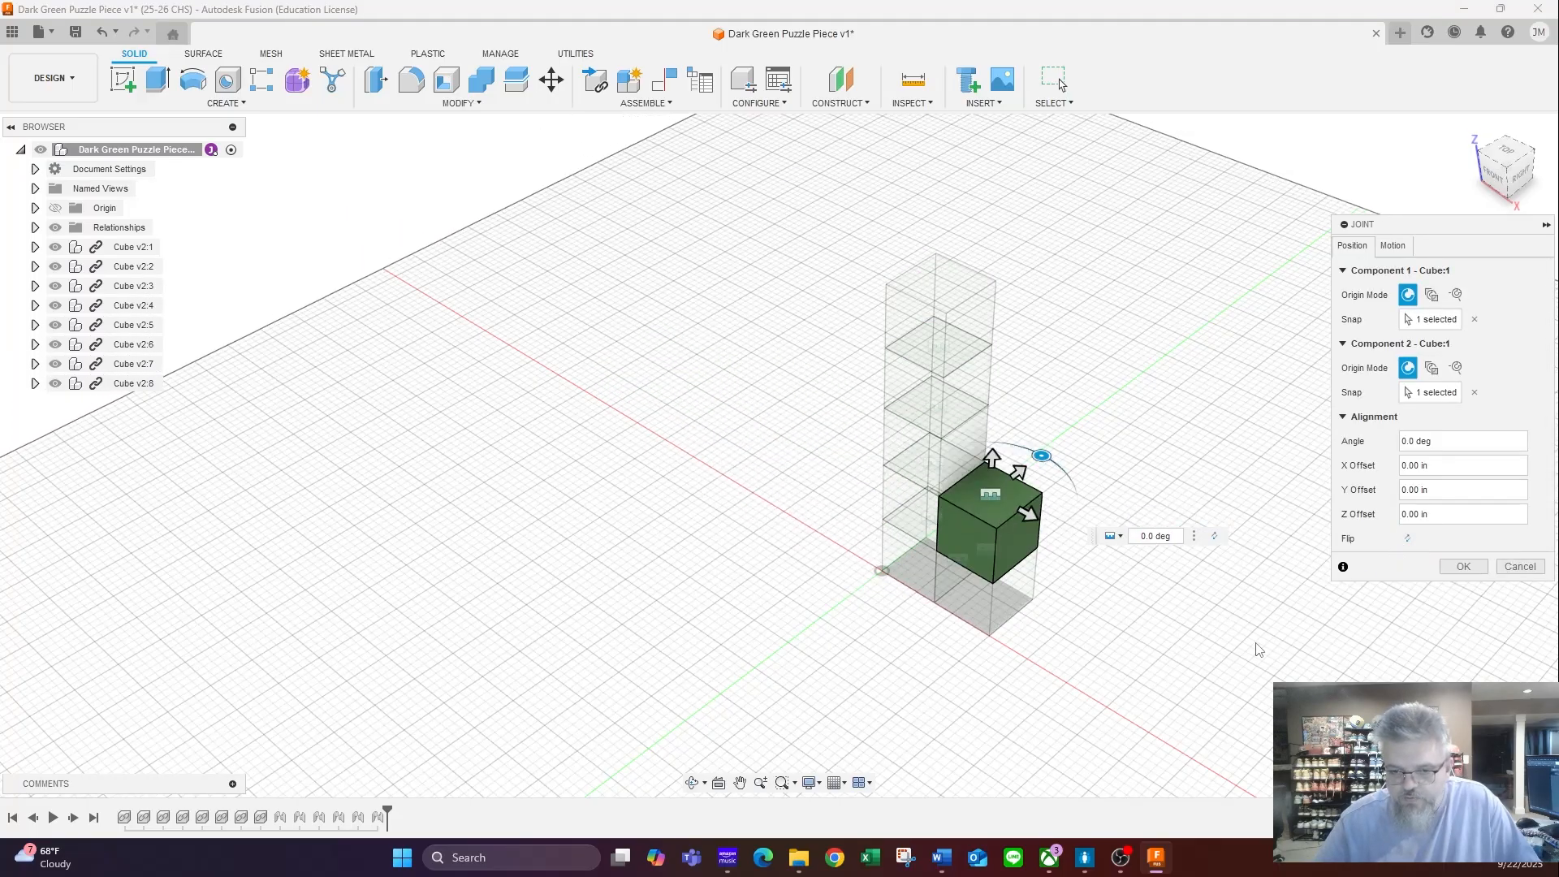
left_click(1515, 570)
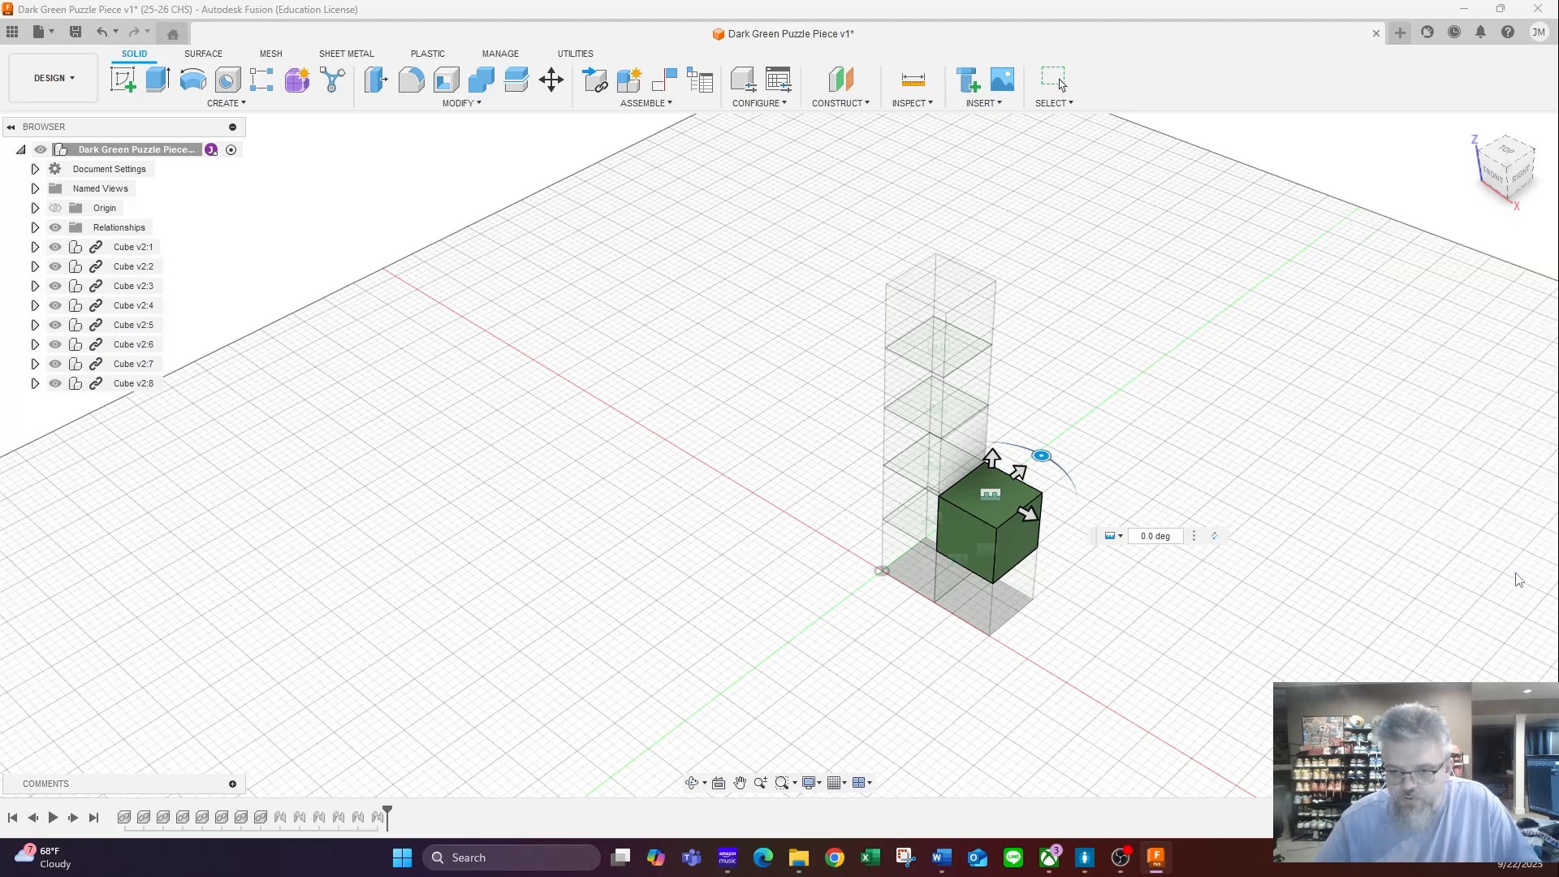
- Joint the top-face centre of the last loose cube to the top-face centre of the two-cube side stack, flipped to sit above it
key("j")
left_click(633, 346)
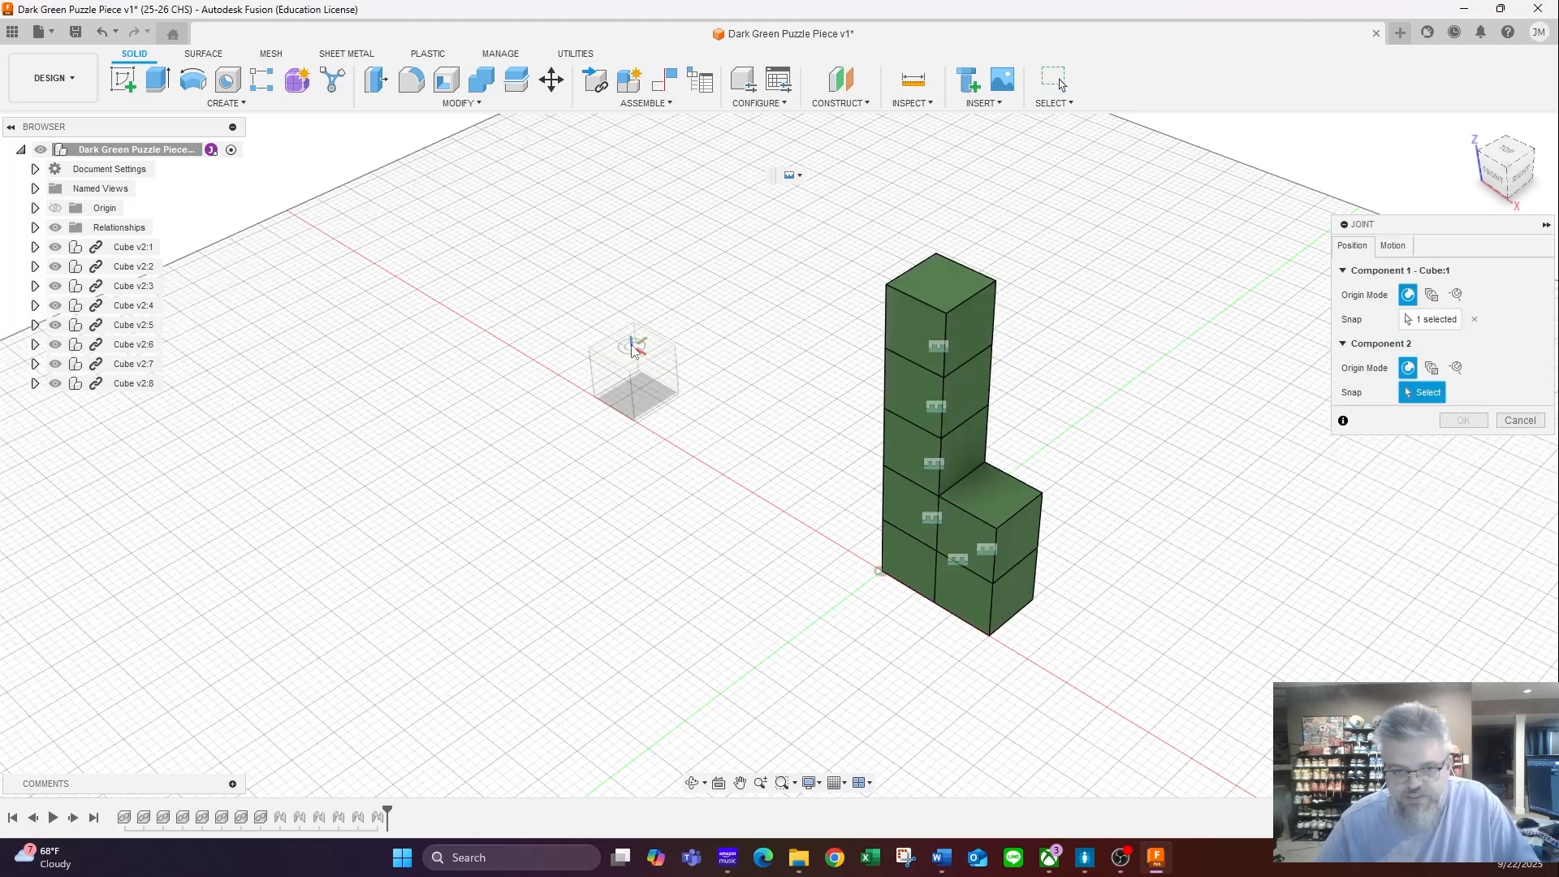
left_click(990, 485)
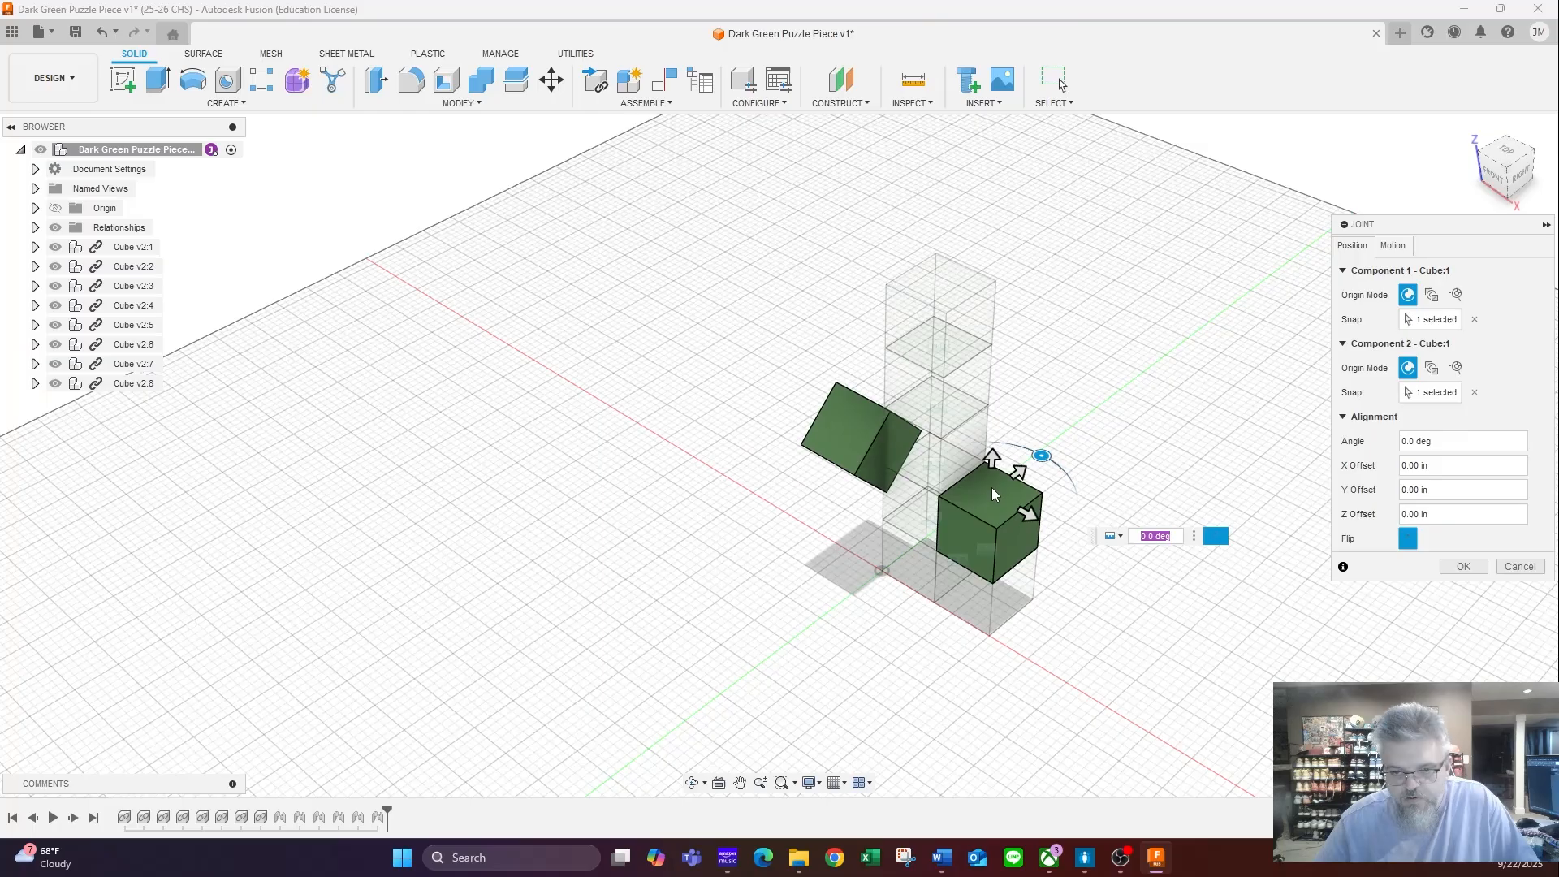
left_click(1410, 541)
left_click(1410, 540)
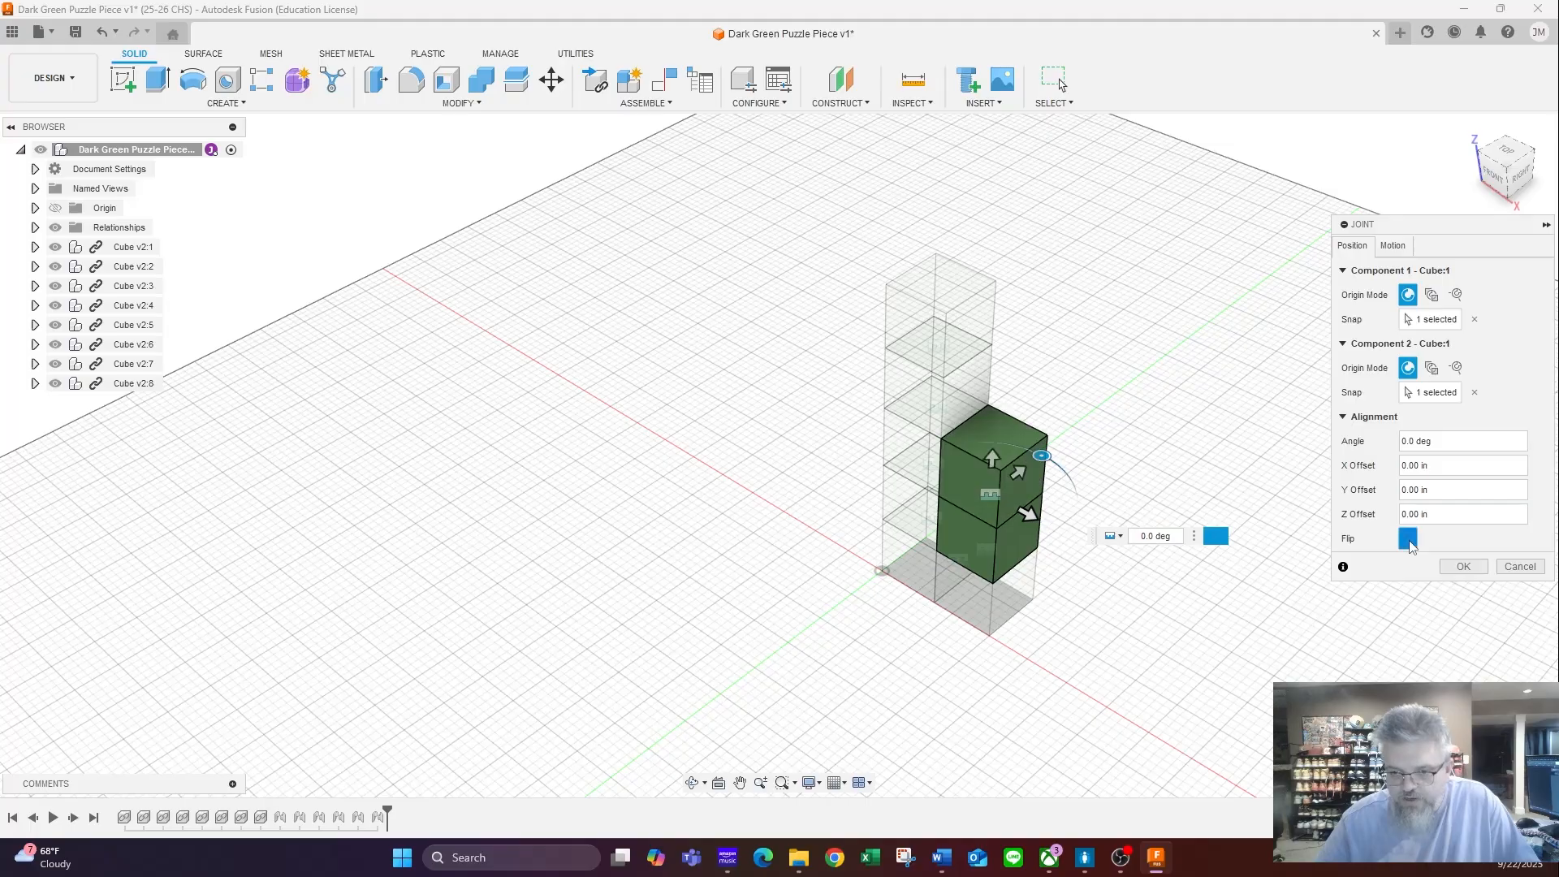
left_click(1408, 539)
left_click(1409, 539)
left_click(1409, 539)
left_click(1409, 541)
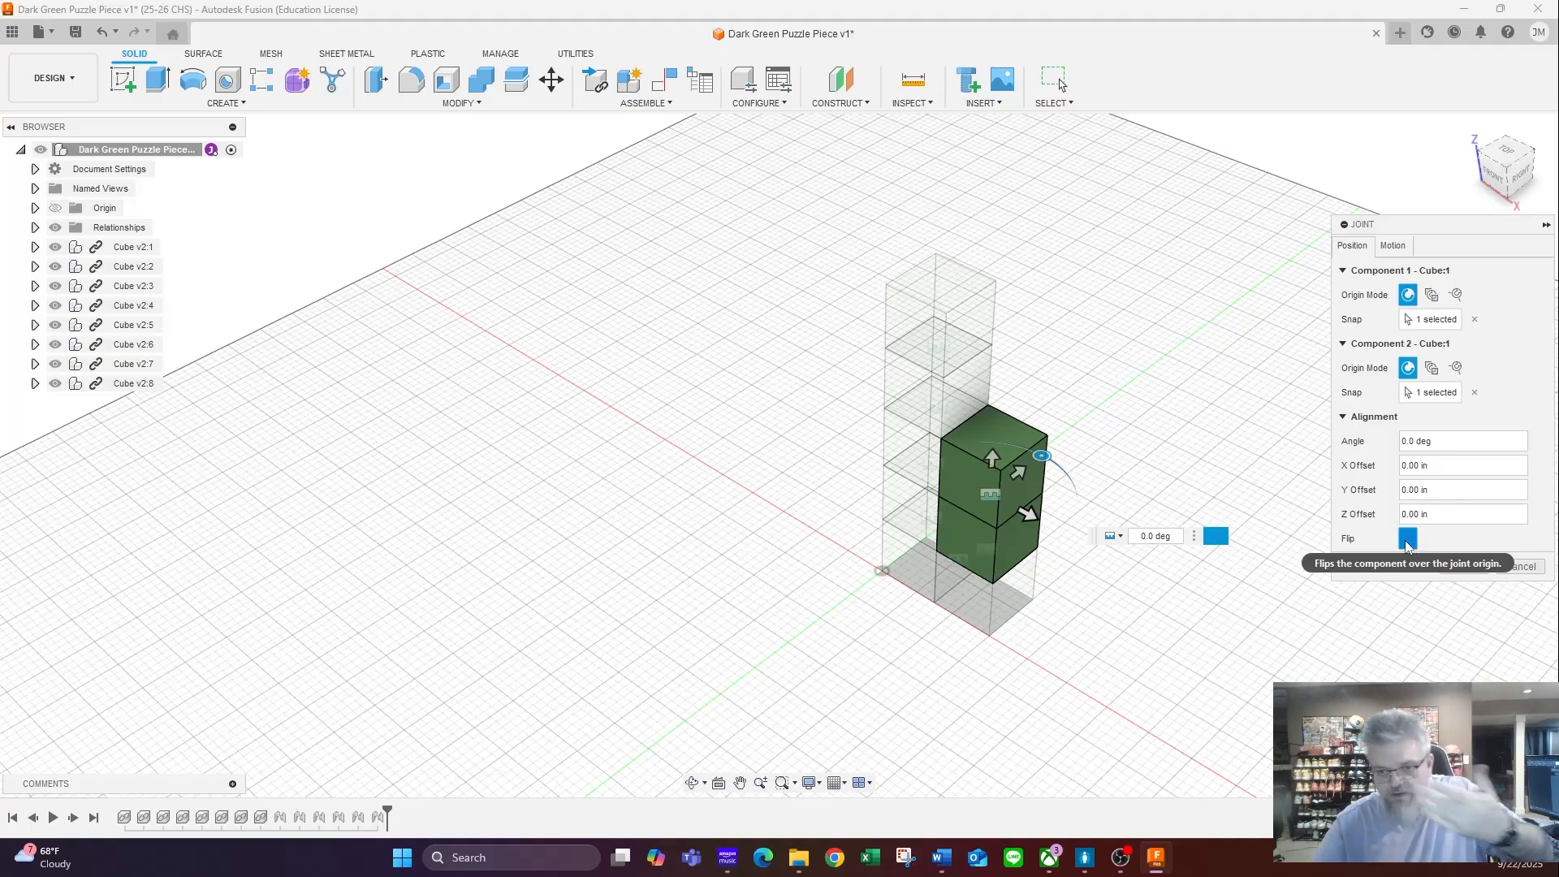
left_click(1463, 566)
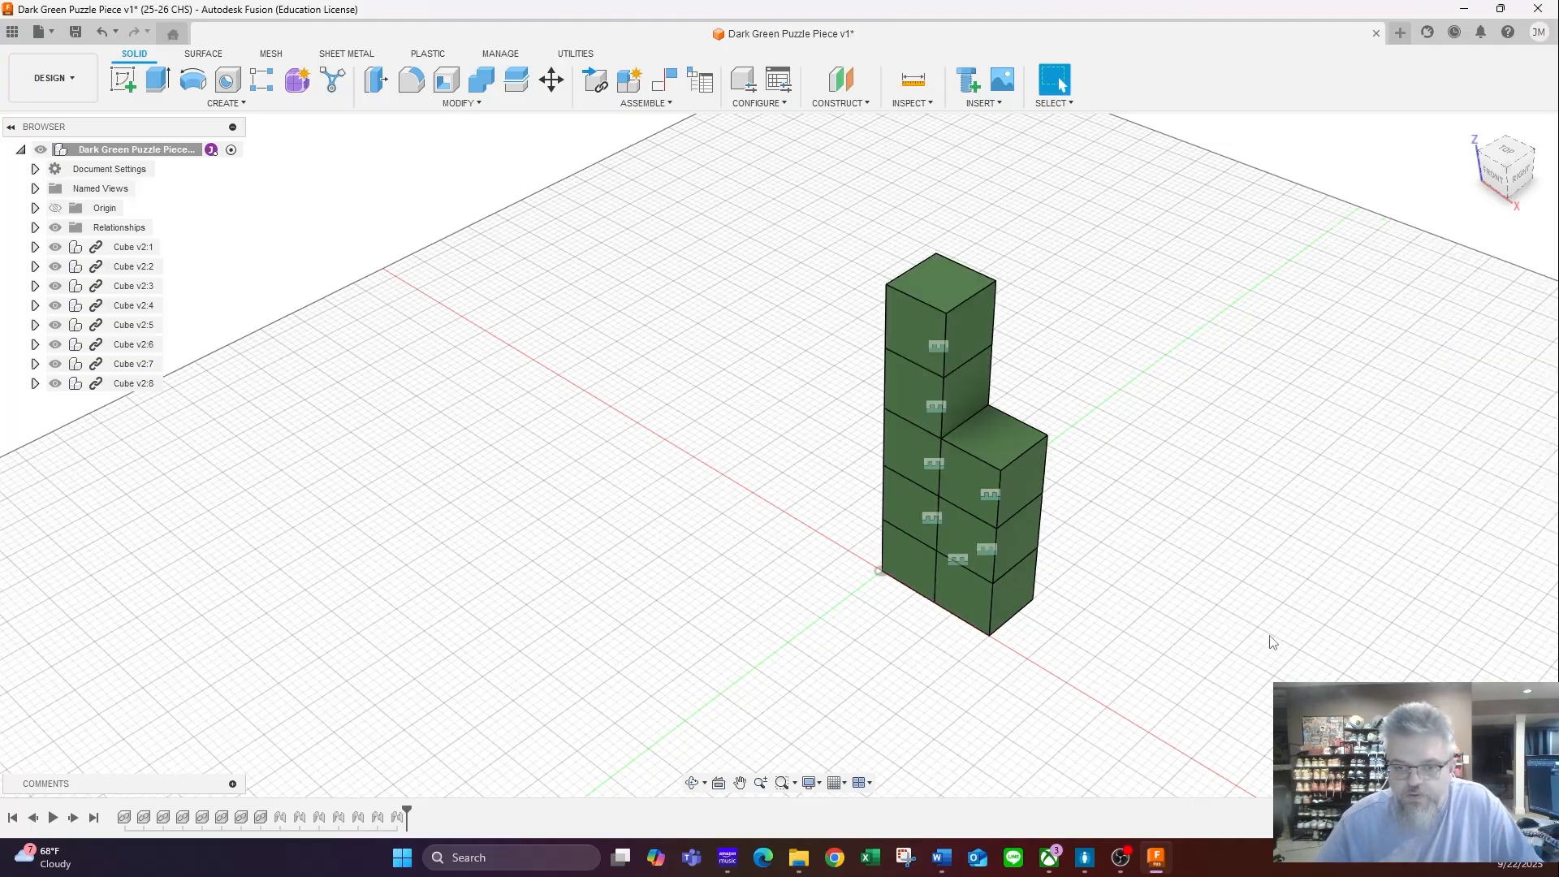
- Save the finished assembly with the version description "User Saved"
left_click(1471, 130)
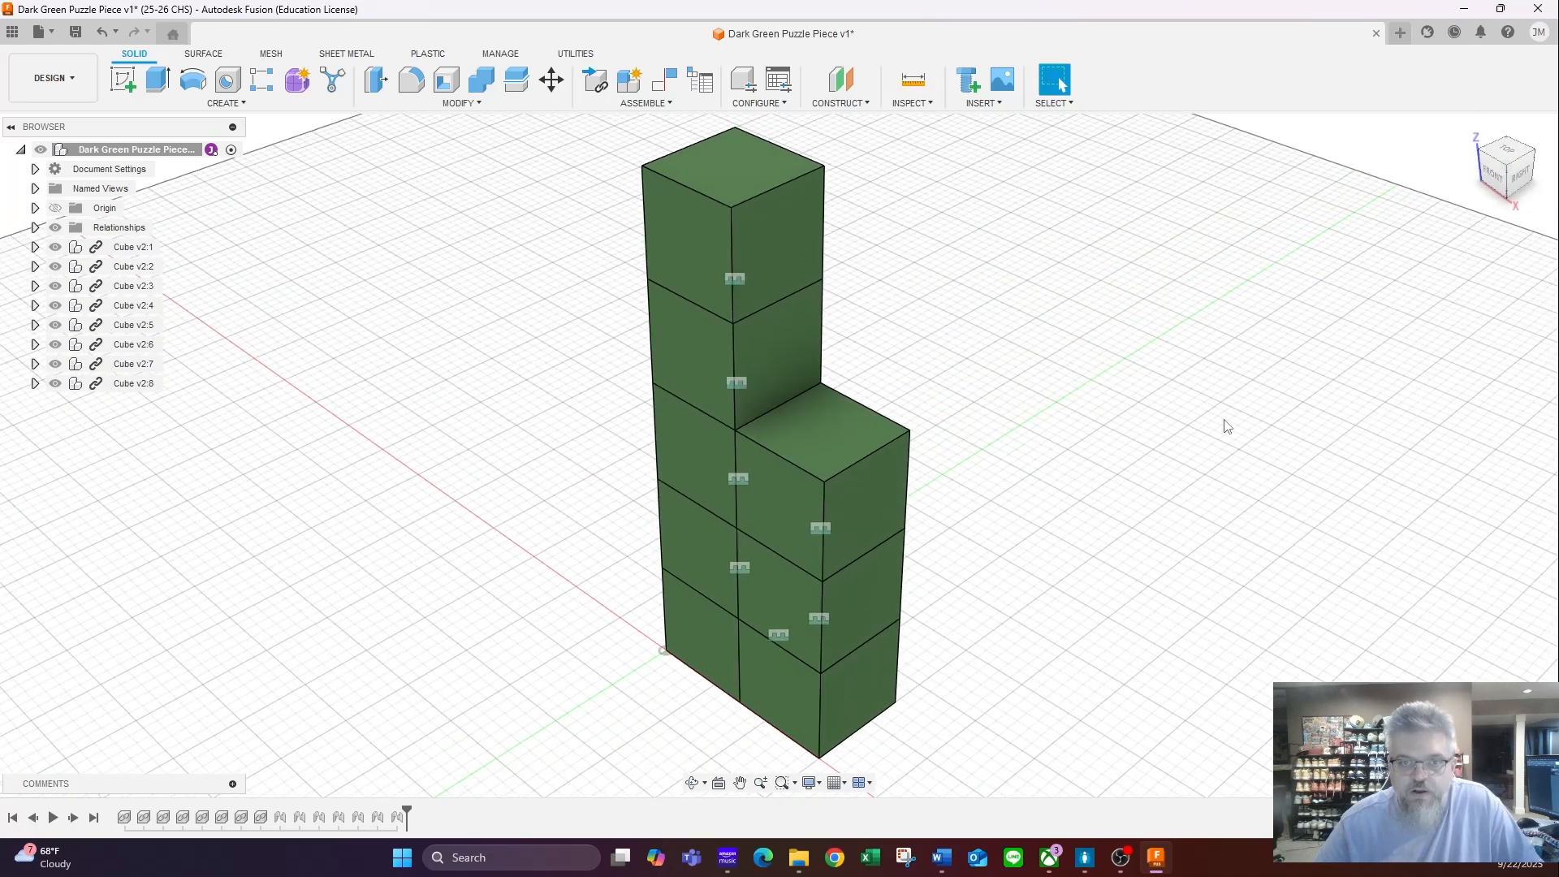
scroll(1194, 452, "down", 3)
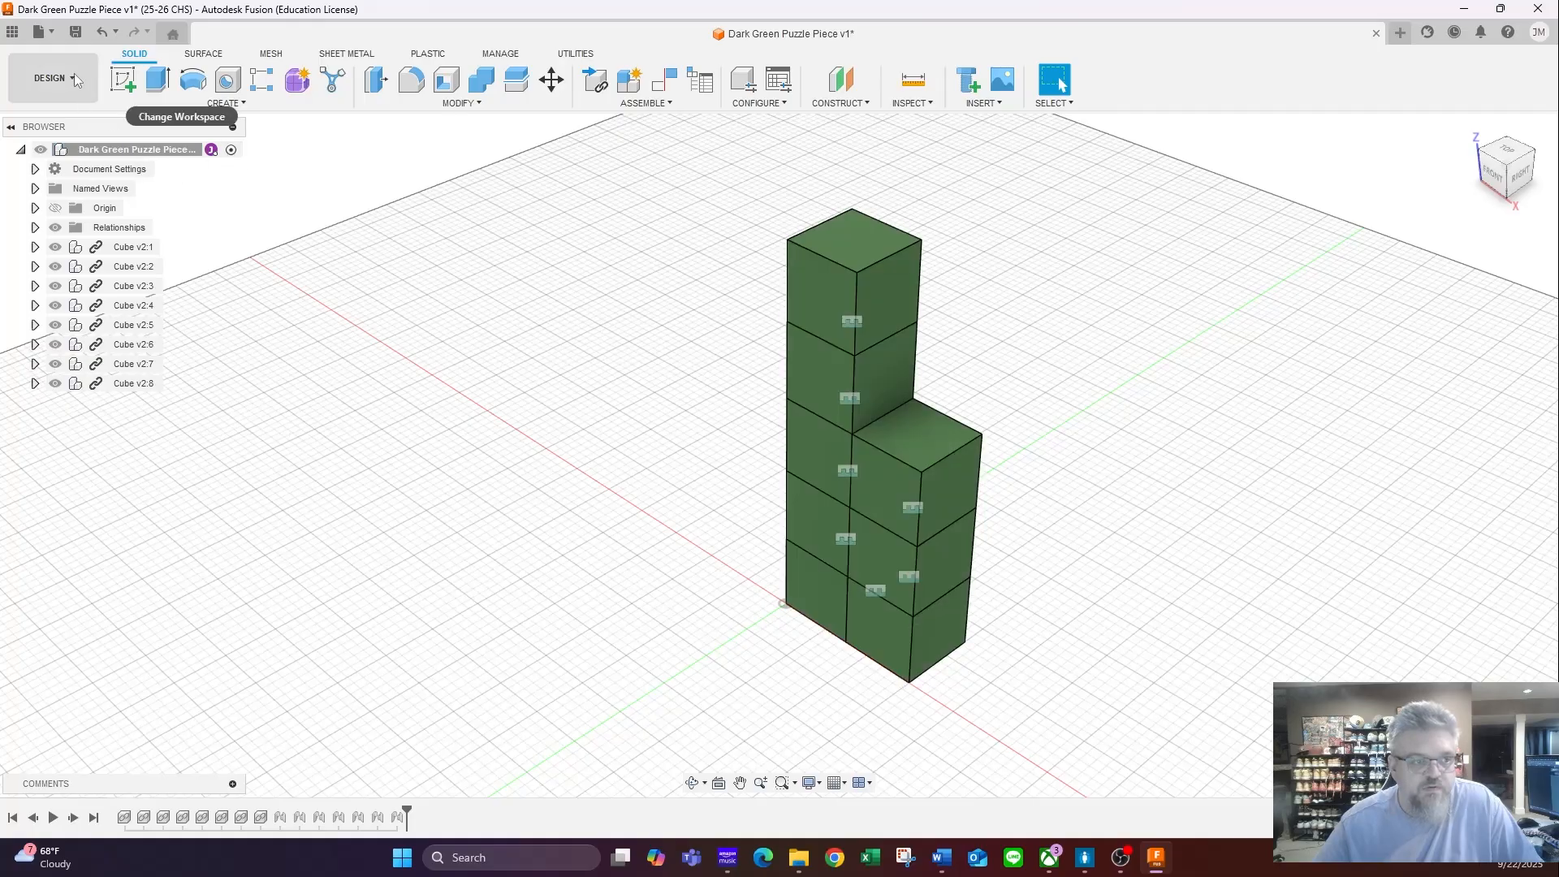
left_click(75, 31)
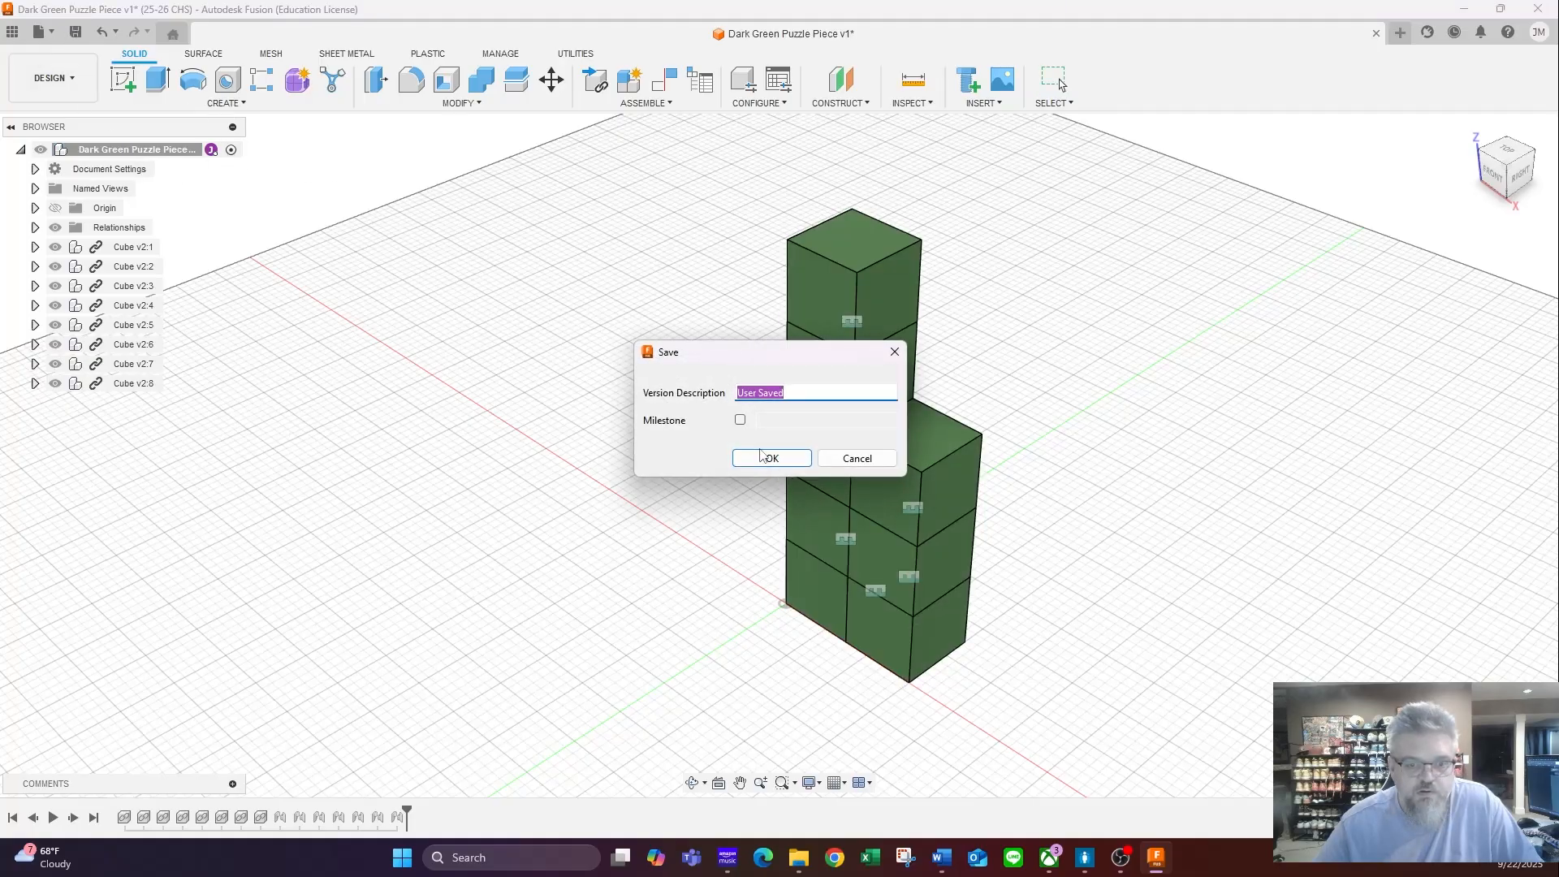
left_click(772, 458)
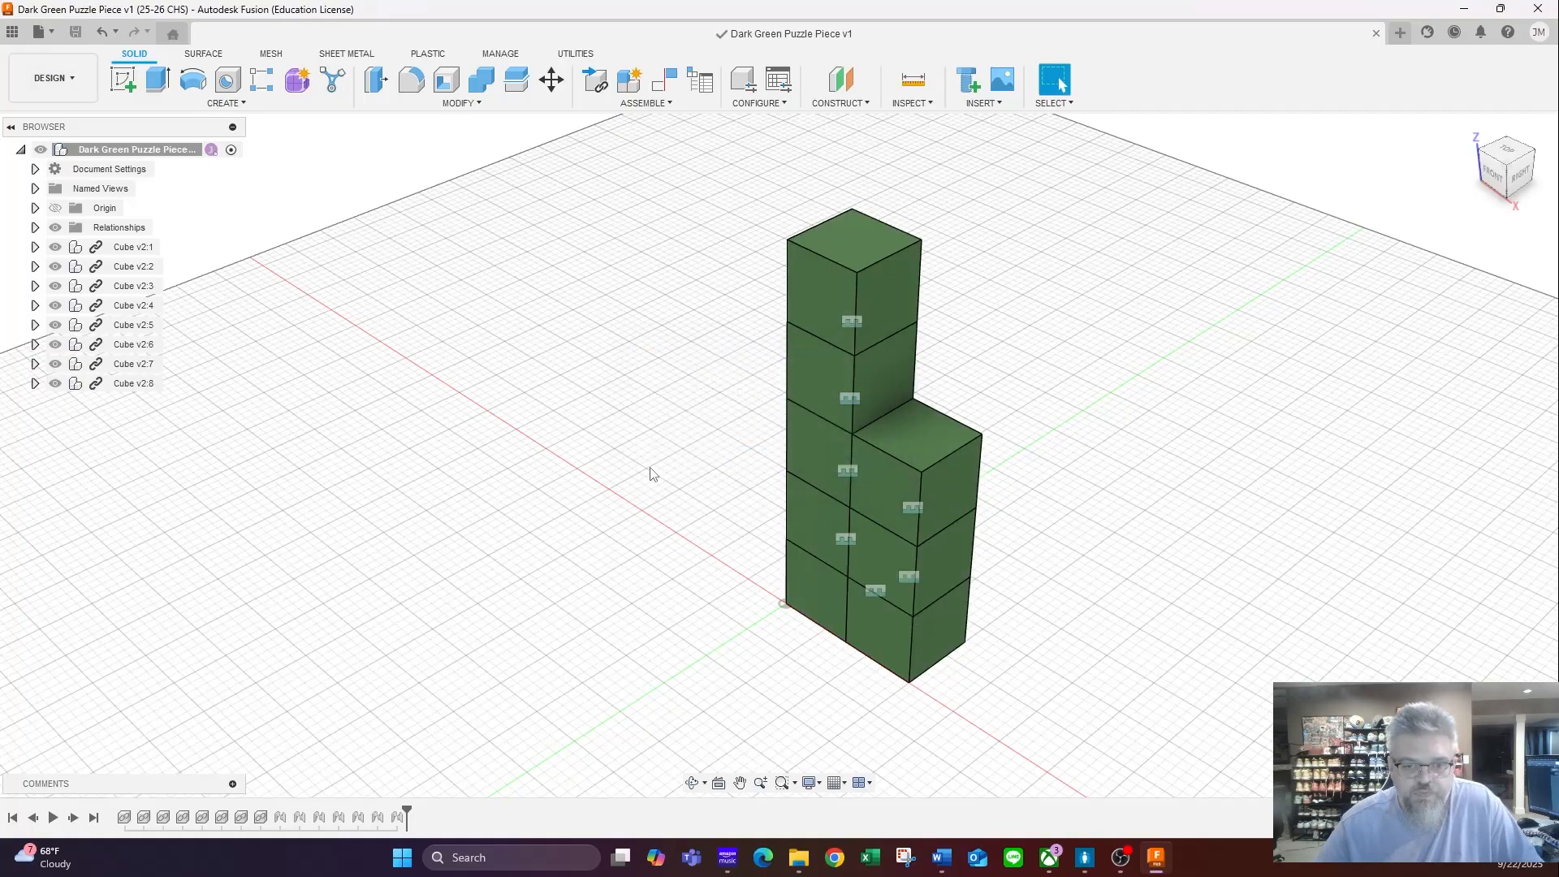